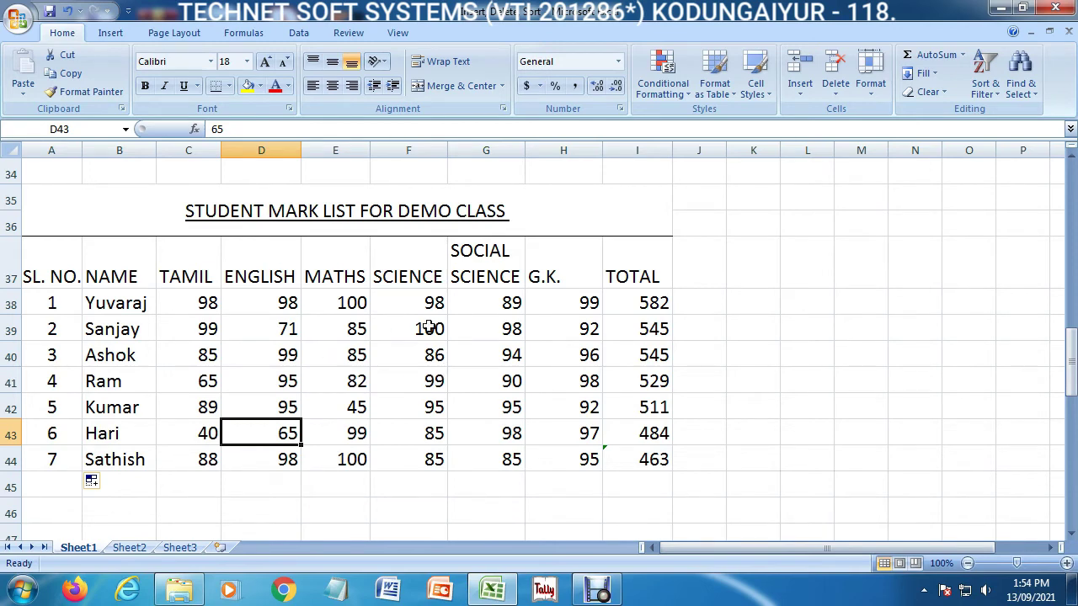
- Copy the mark list table A37:I44 and paste it starting at A75
right_click(267, 434)
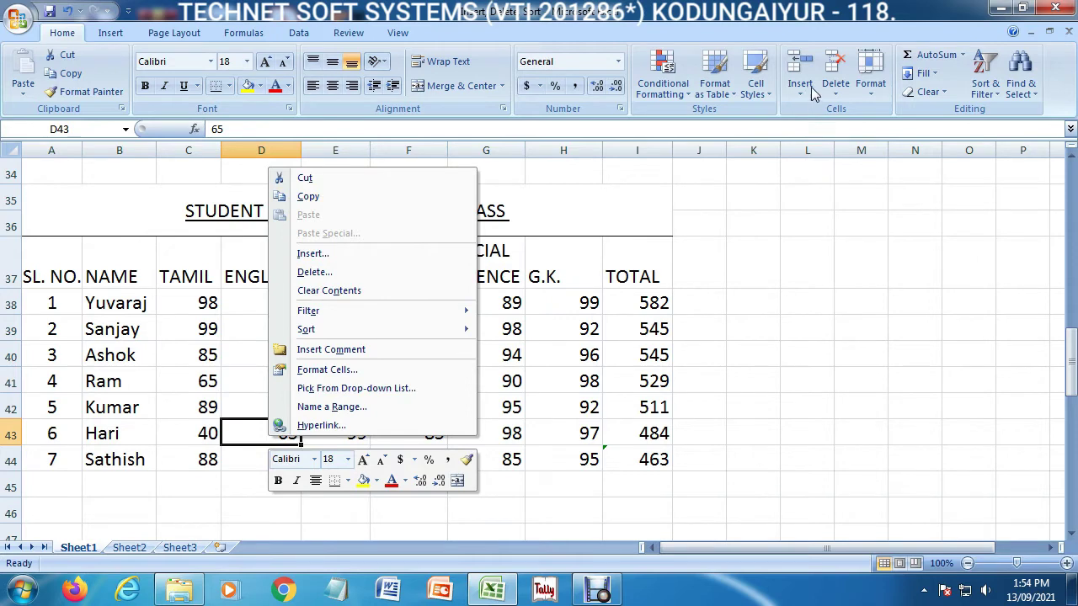
key(Escape)
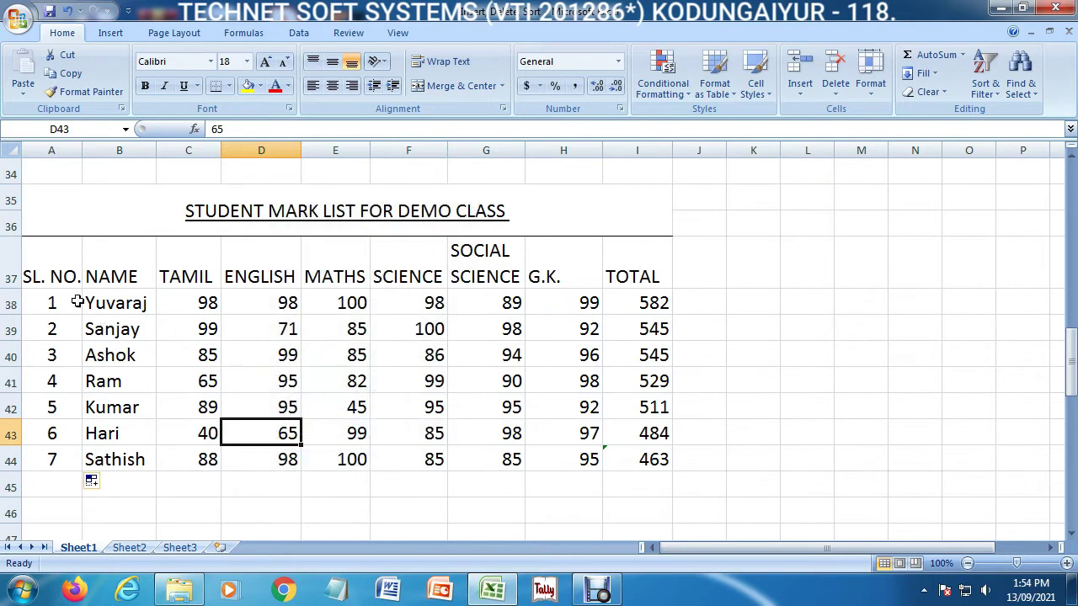
mouse_move(59, 282)
mouse_down()
mouse_move(448, 452)
mouse_move(633, 455)
mouse_up()
key(ctrl+c)
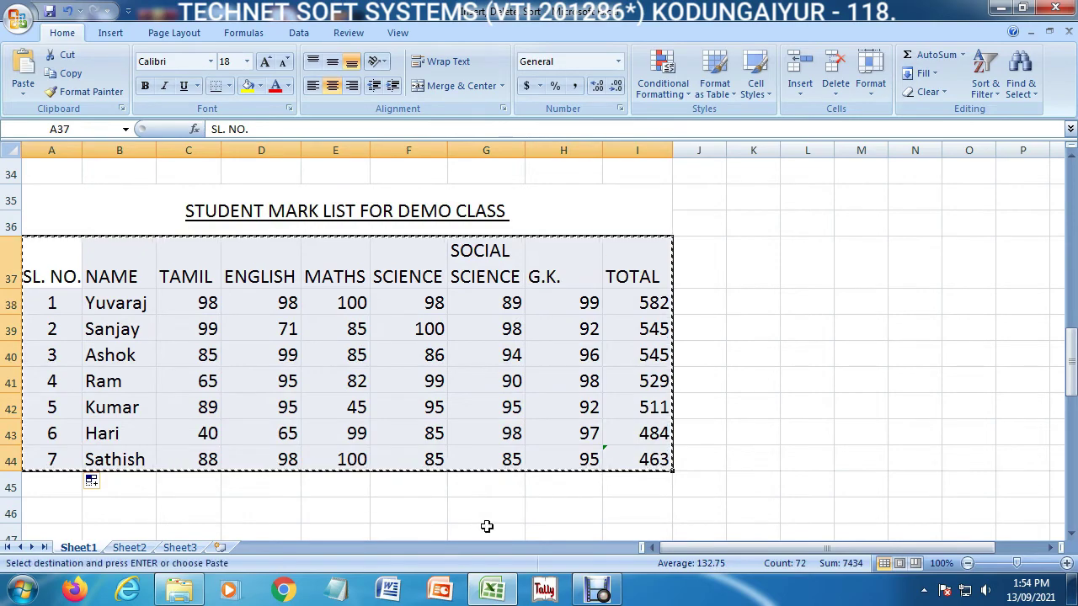
key(Down)
key(Down)
key(Down)
key(Down)
key(Down)
key(Down)
key(Down)
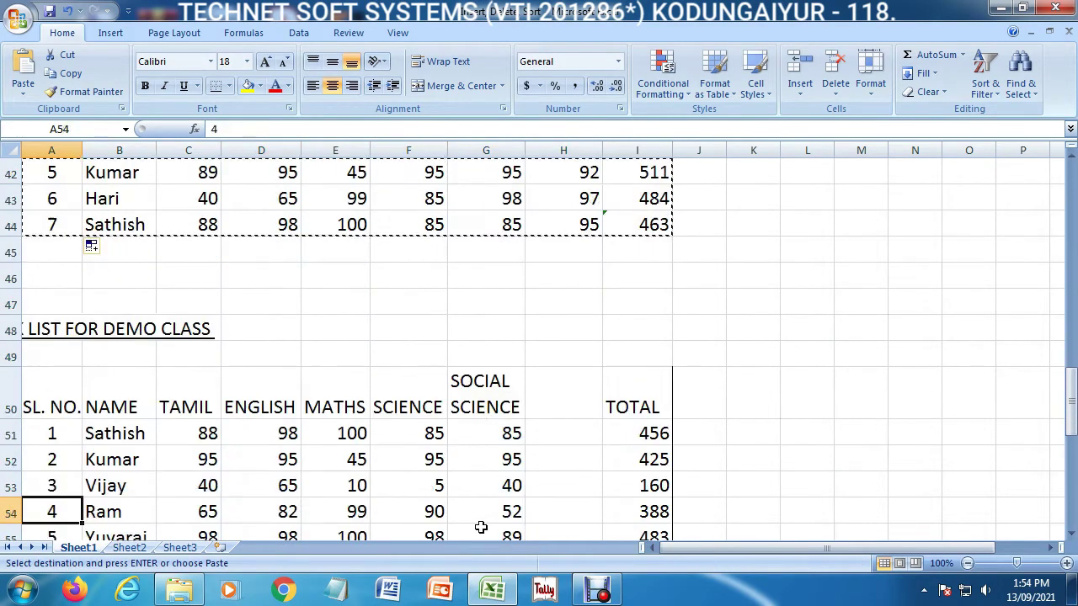
key(Down)
key(Down)
key(Down)
key(Down)
key(Down)
key(Down)
key(Up)
key(Up)
key(Up)
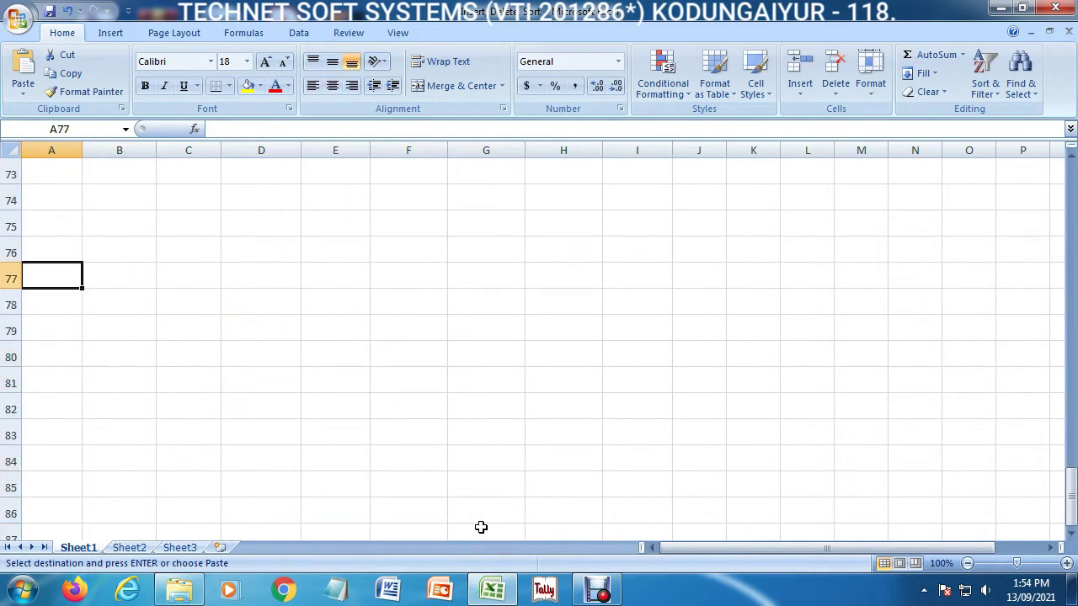
key(Up)
key(Up)
key(ctrl+v)
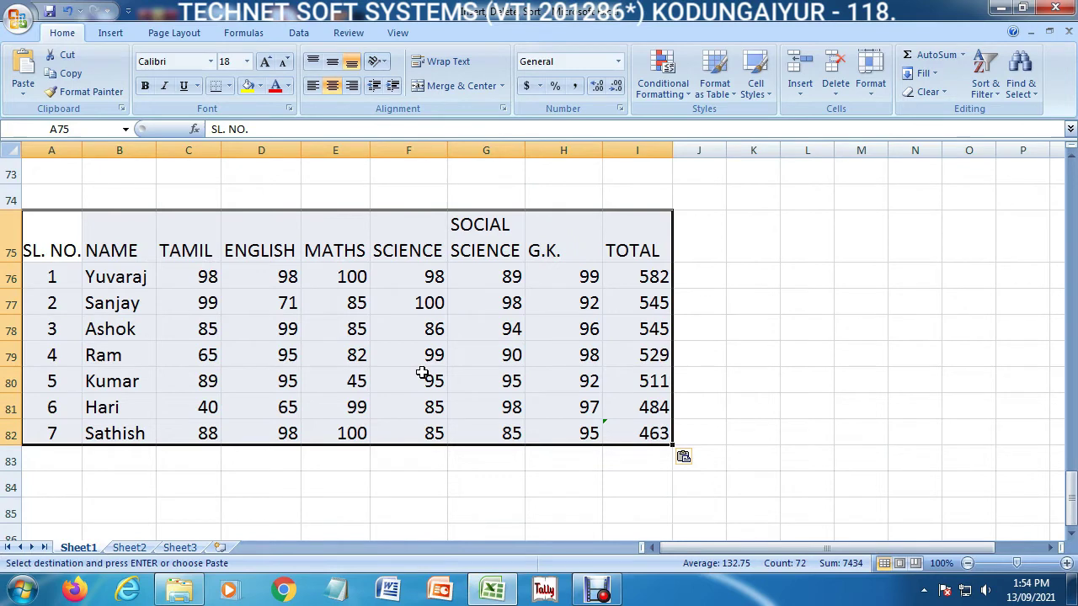
- Copy the pasted table A75:I82 to the clipboard from its shortcut menu
right_click(380, 360)
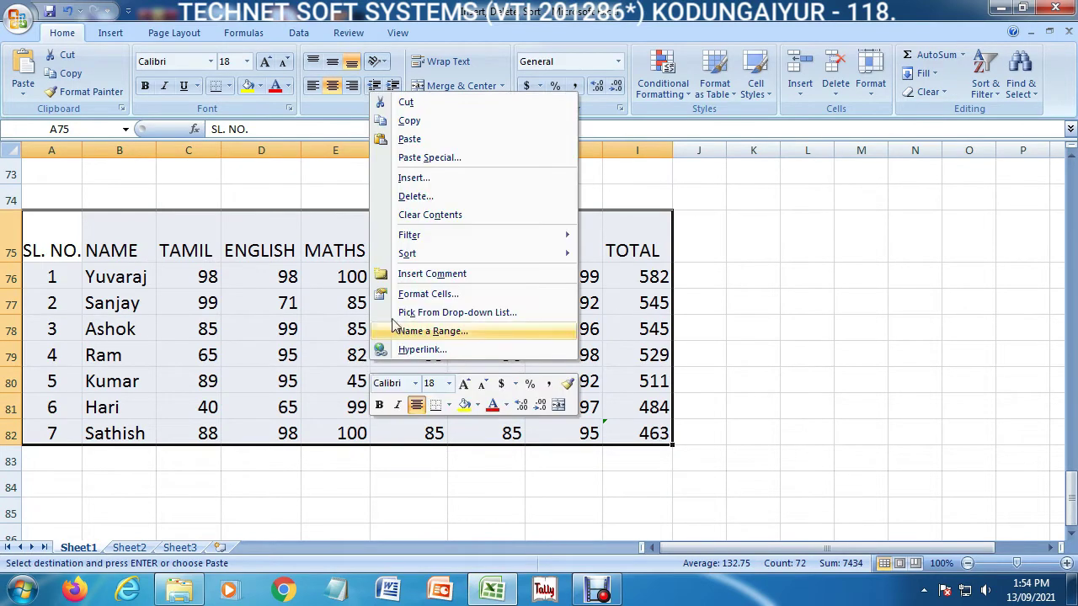
click(431, 125)
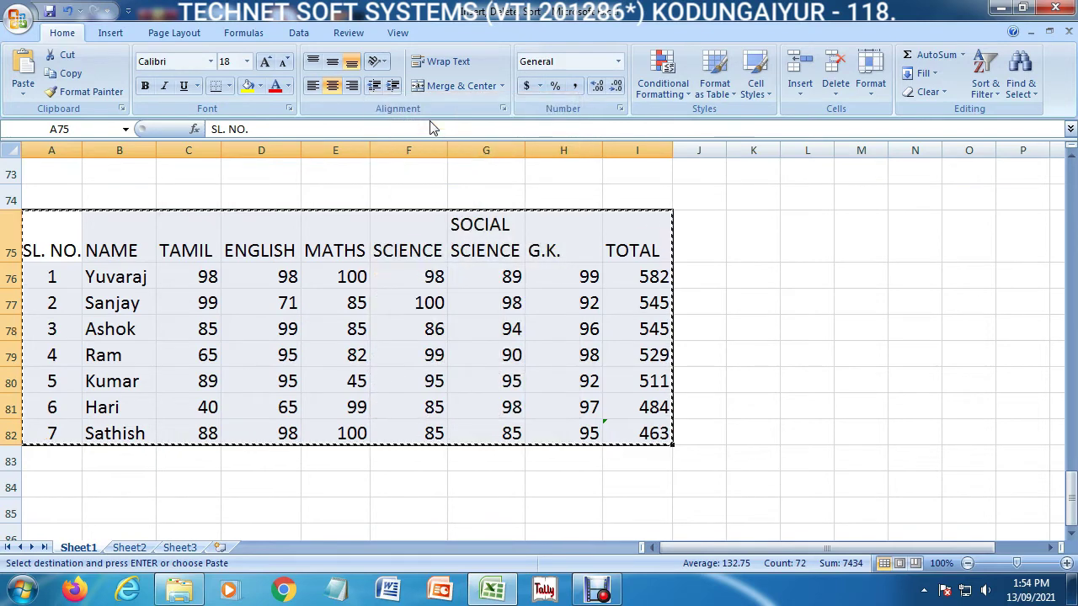
click(74, 511)
right_click(242, 349)
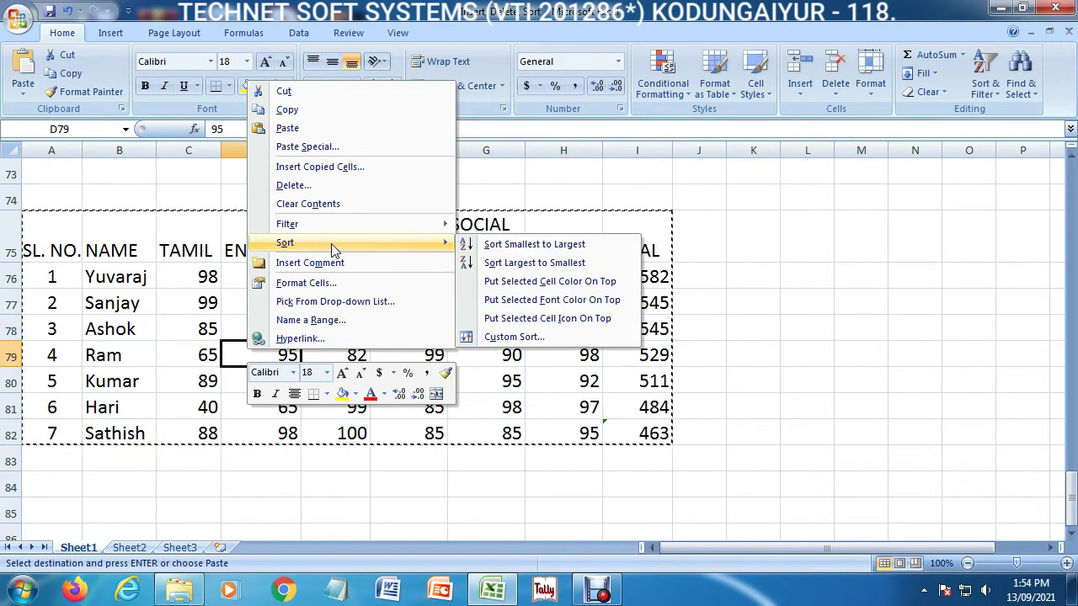
mouse_move(285, 243)
key(Escape)
mouse_move(26, 223)
mouse_down()
mouse_move(512, 433)
mouse_move(640, 438)
mouse_up()
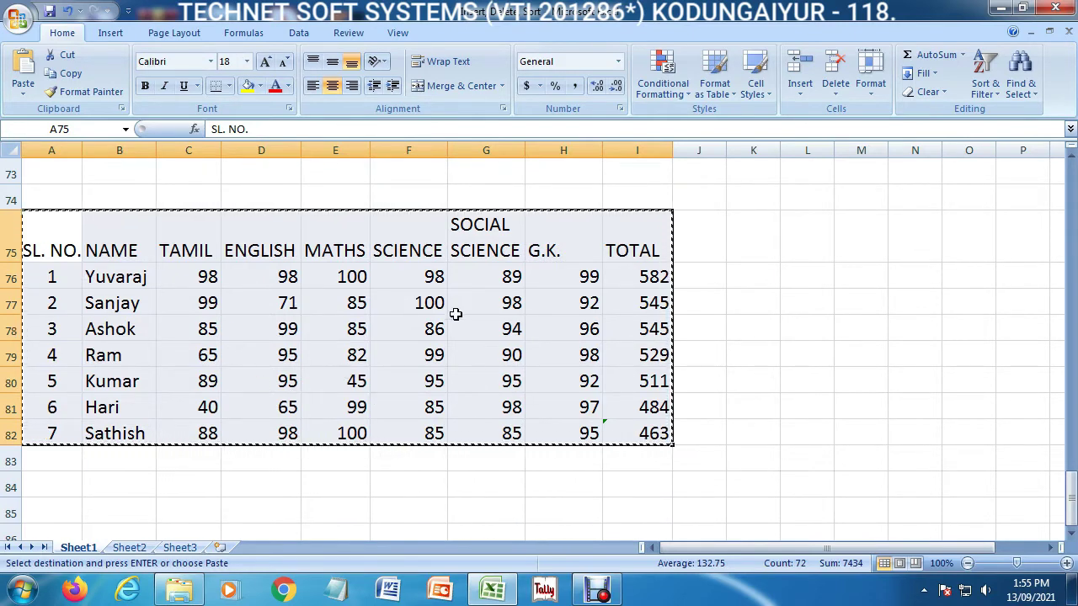
right_click(815, 404)
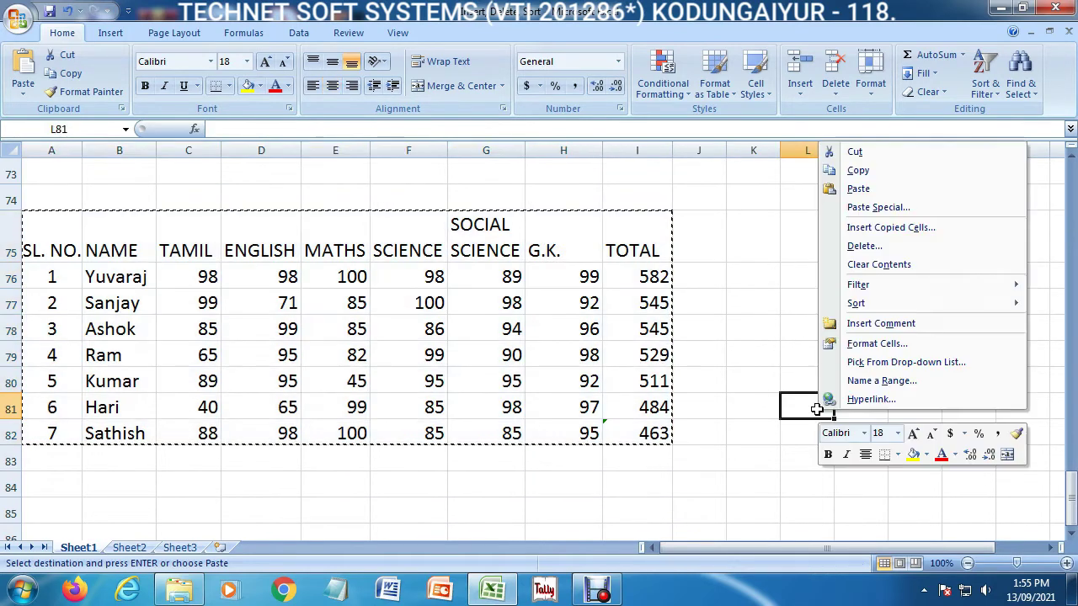
key(Escape)
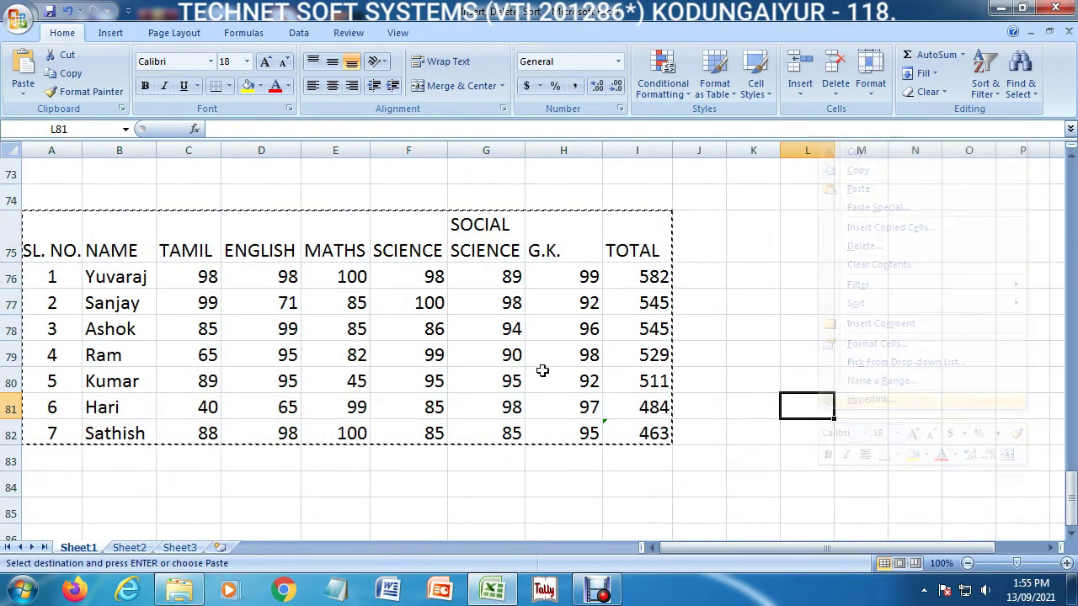
key(Escape)
click(51, 231)
drag(51, 232, 628, 429)
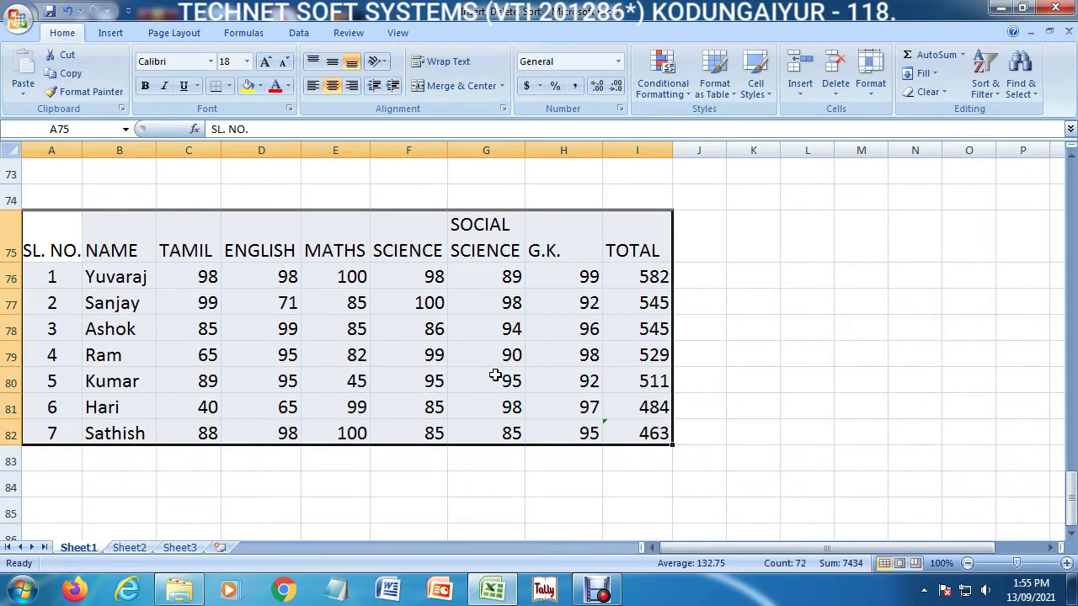
- Copy the table A75:I82 and paste it starting at cell A87
right_click(495, 375)
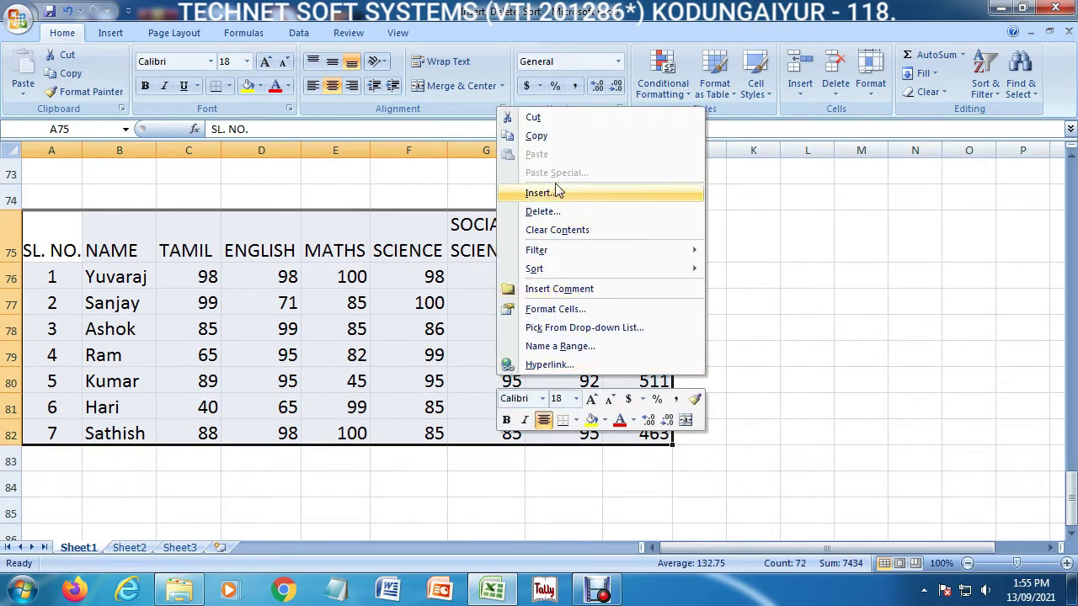
click(564, 136)
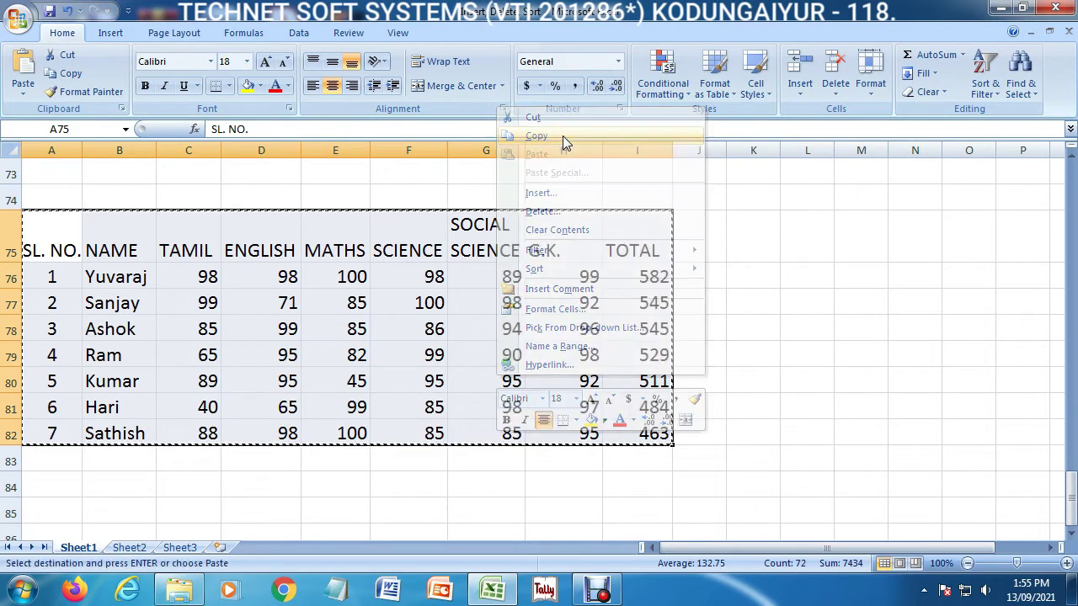
click(78, 531)
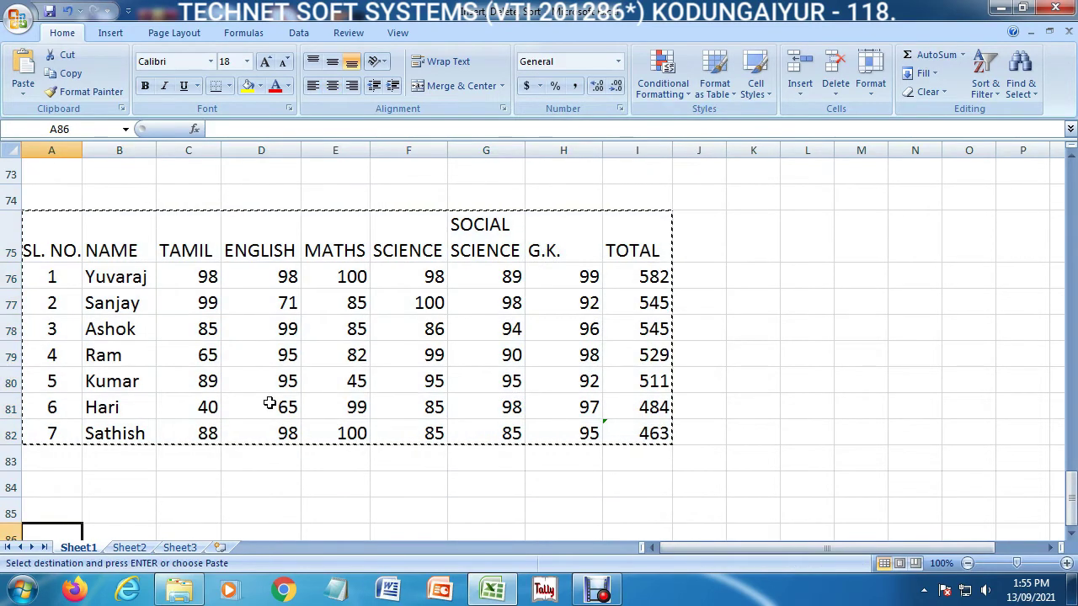
key(Down)
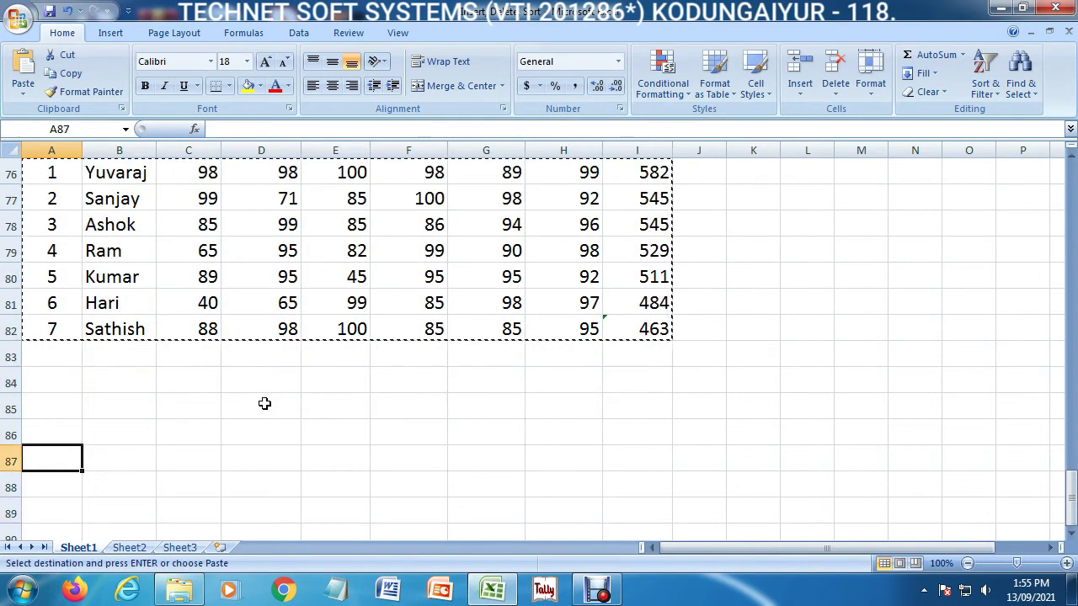
right_click(71, 462)
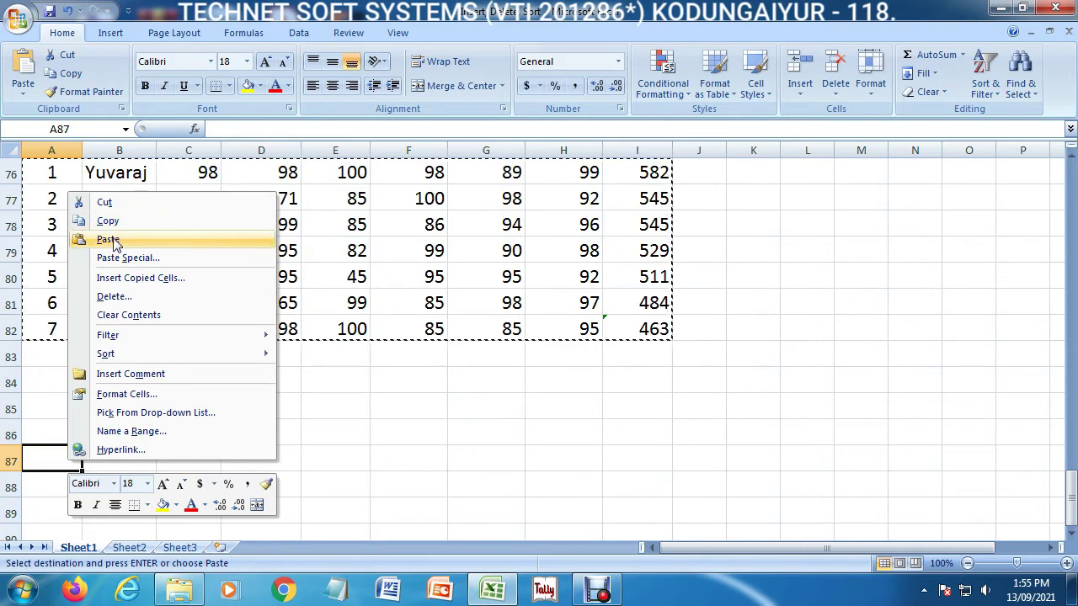
click(107, 239)
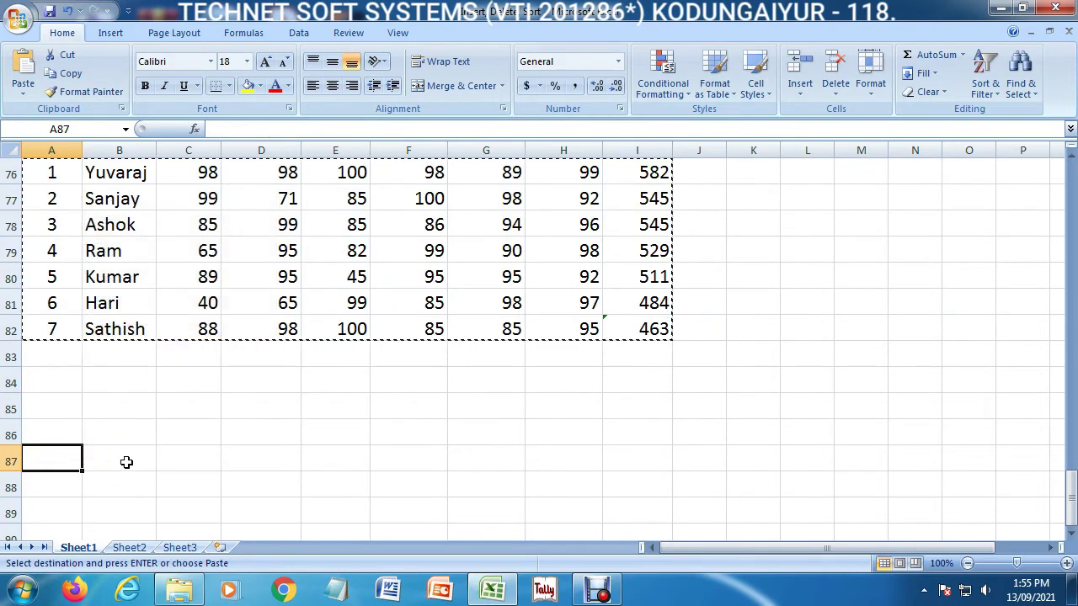
click(124, 461)
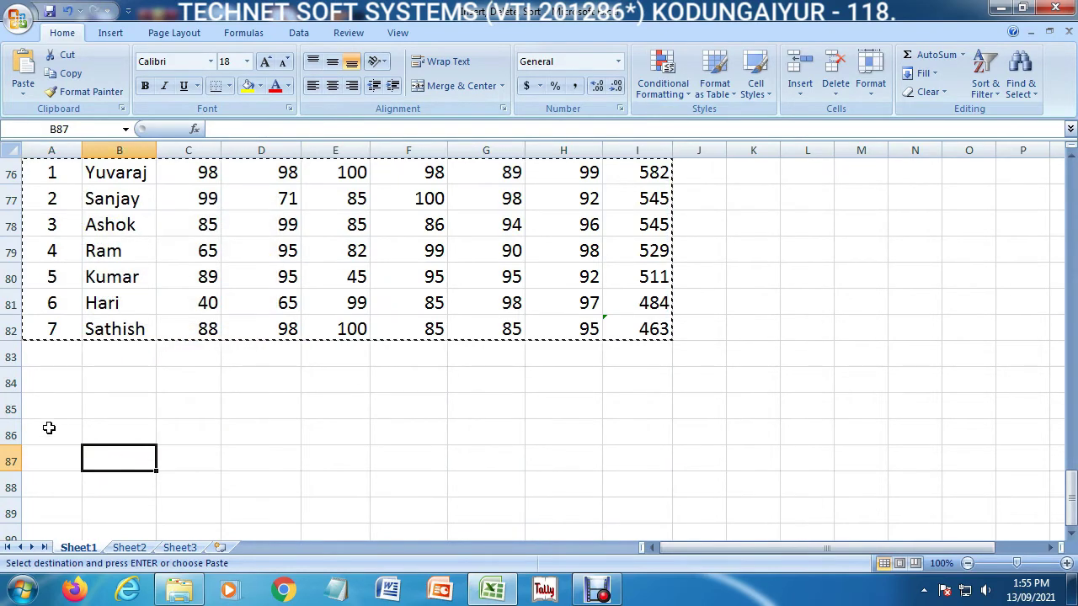
right_click(48, 461)
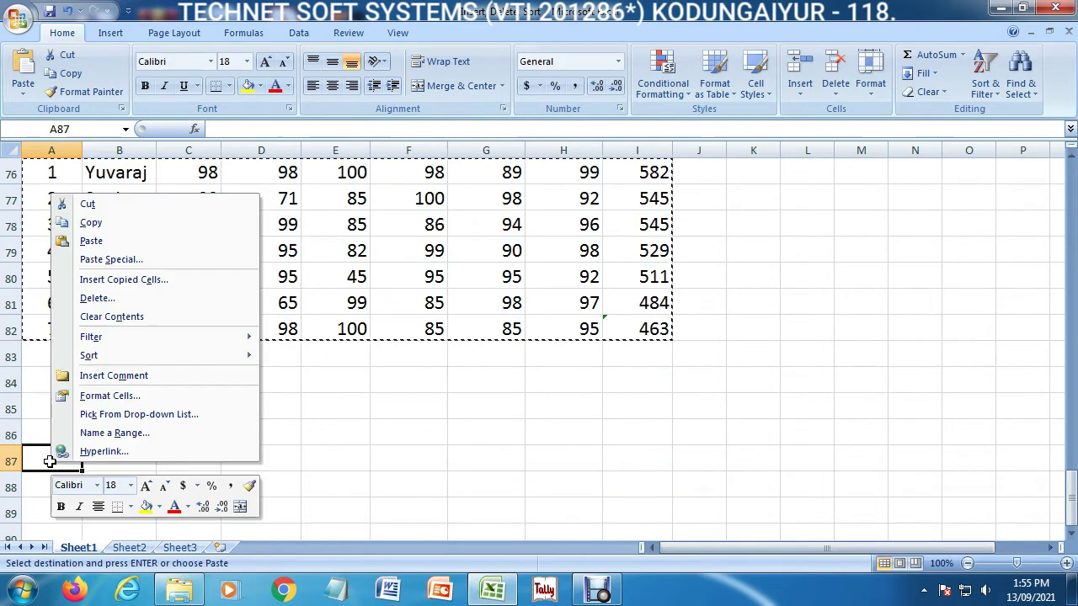
click(125, 242)
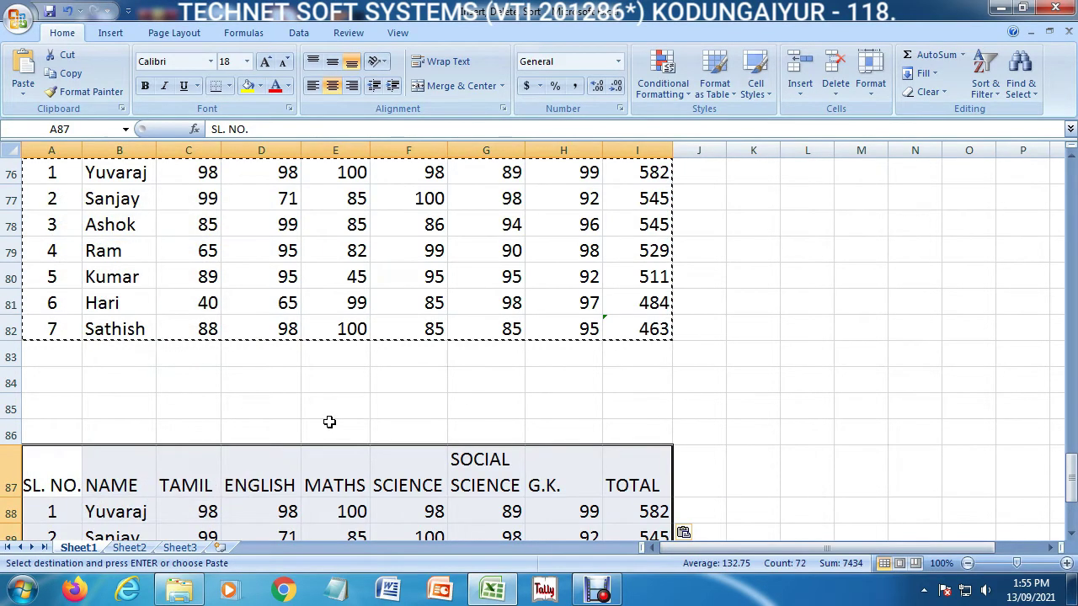
- Deselect the pasted table and scroll back up to the original mark list
drag(1071, 476, 1071, 489)
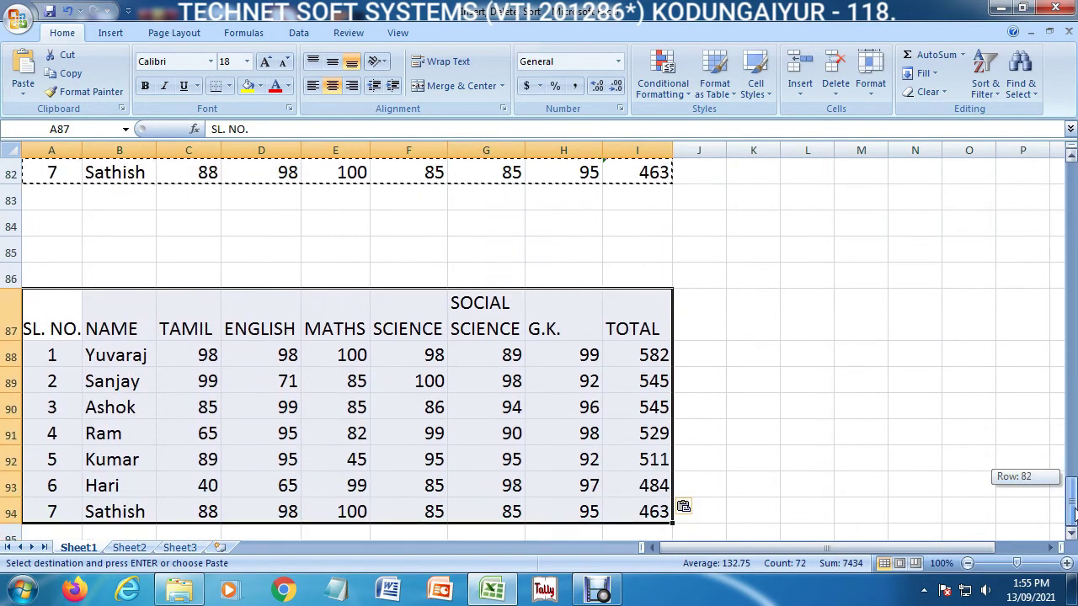
click(697, 476)
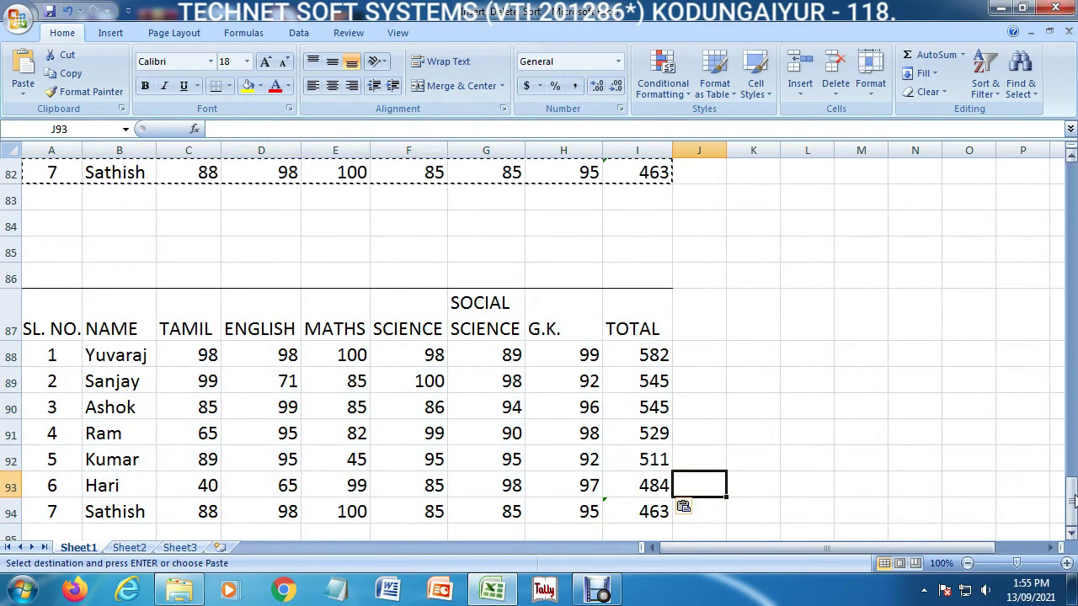
drag(1071, 489, 1071, 324)
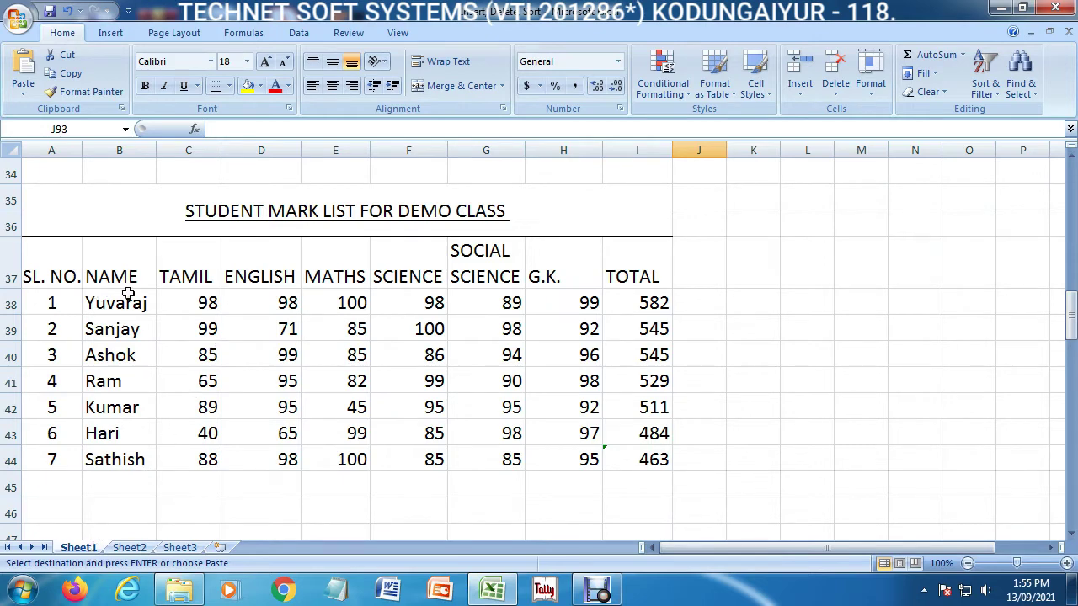
right_click(86, 552)
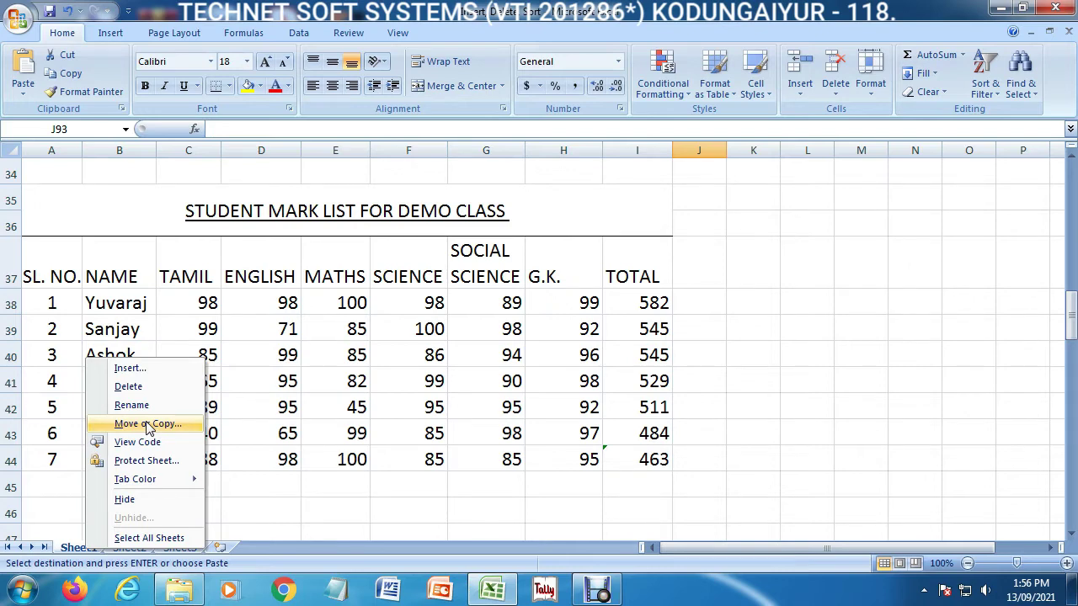
click(261, 435)
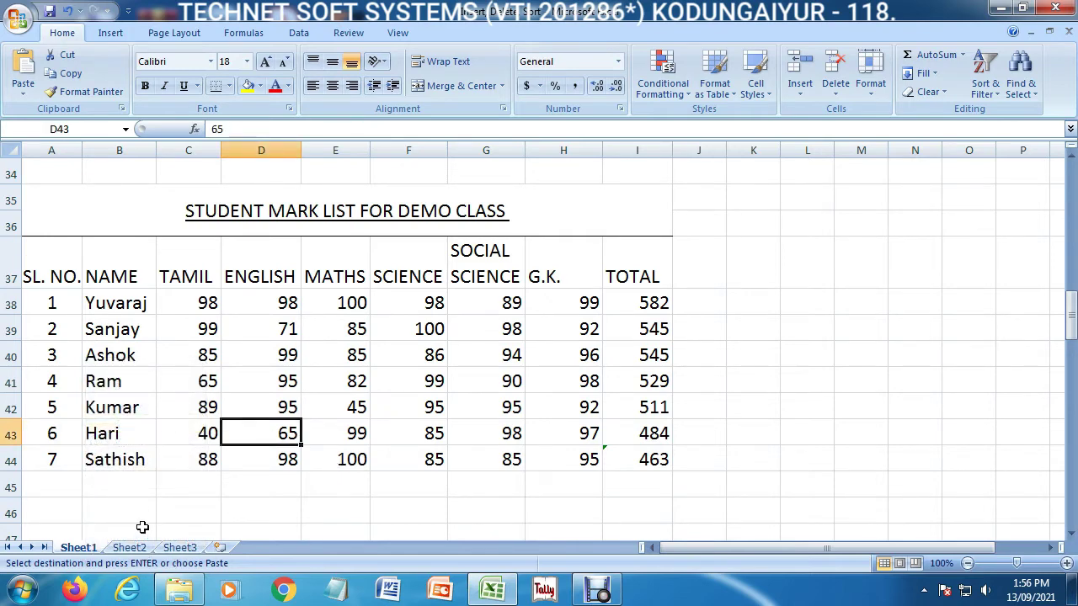
click(408, 369)
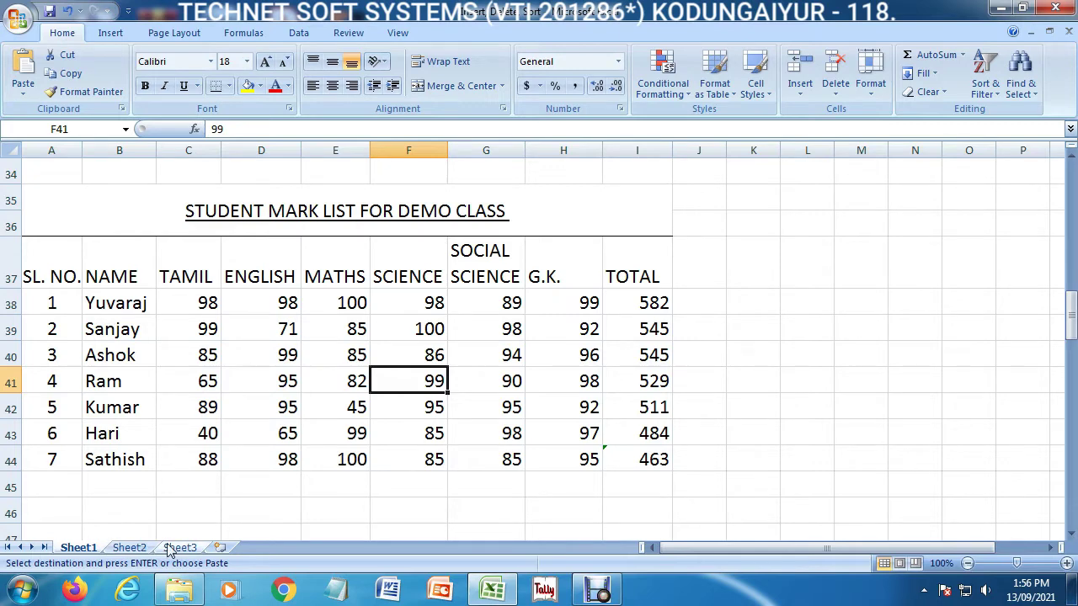
- Add several blank worksheets from the sheet tab bar, returning to Sheet1 between them
click(219, 548)
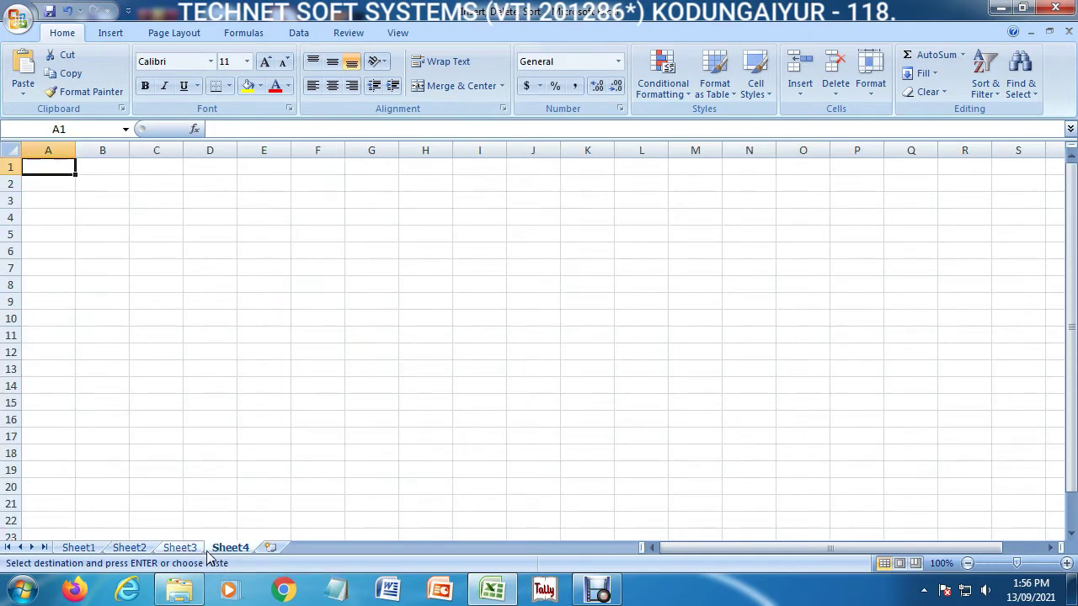
click(270, 548)
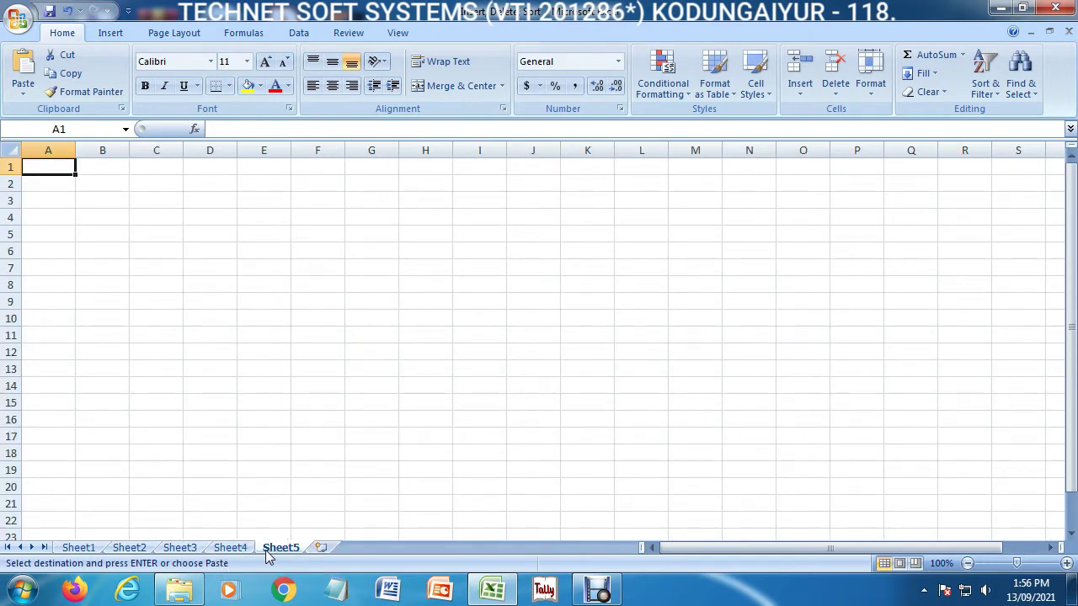
click(78, 548)
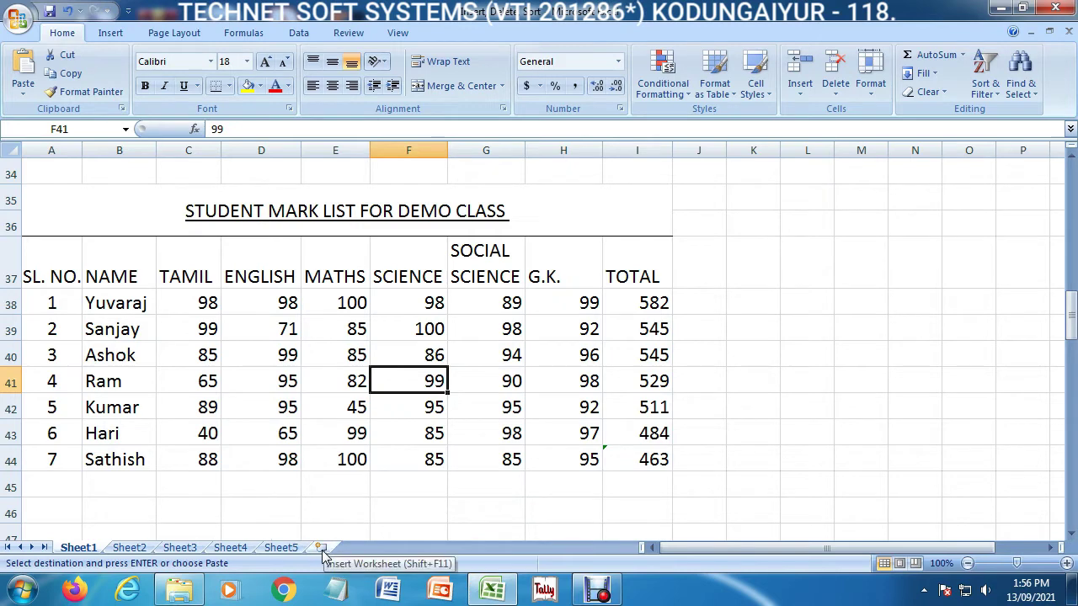
click(320, 548)
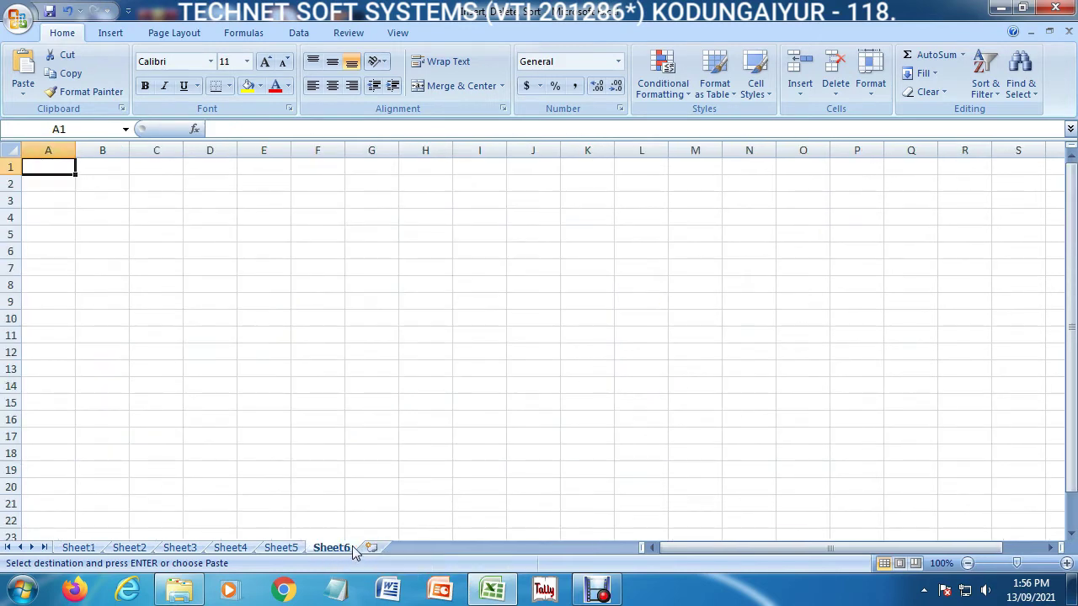
click(77, 548)
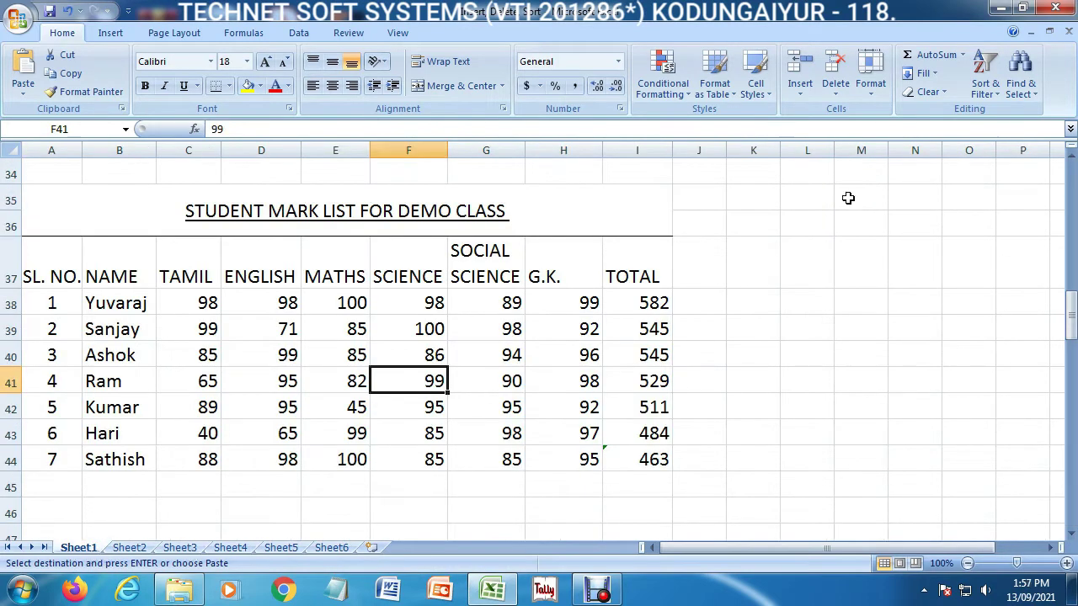
- Insert a blank Sheet7 with Home > Insert > Insert Sheet and show it
click(802, 93)
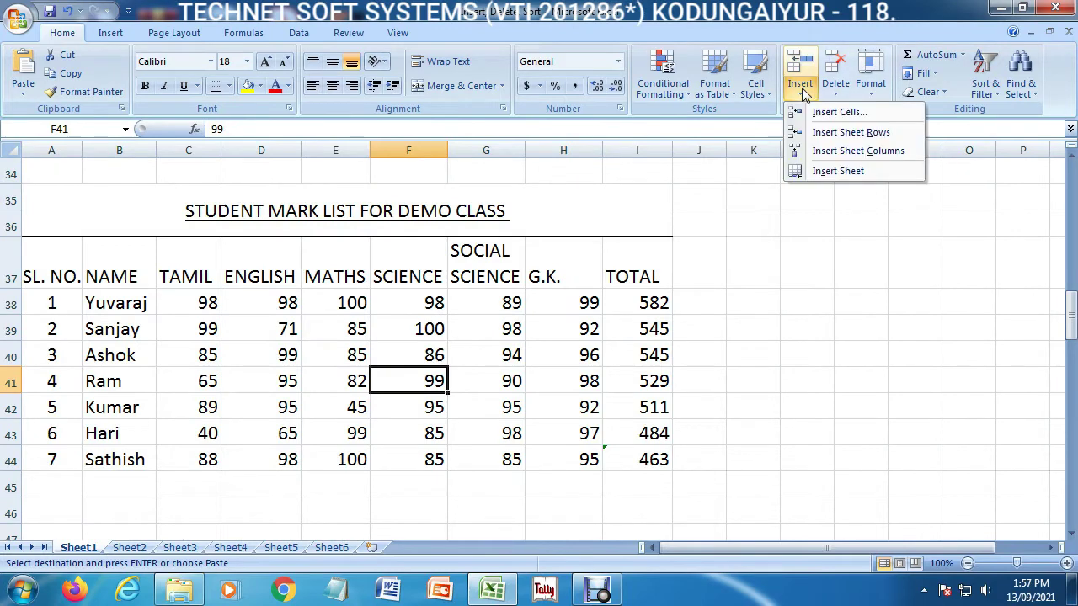
click(872, 176)
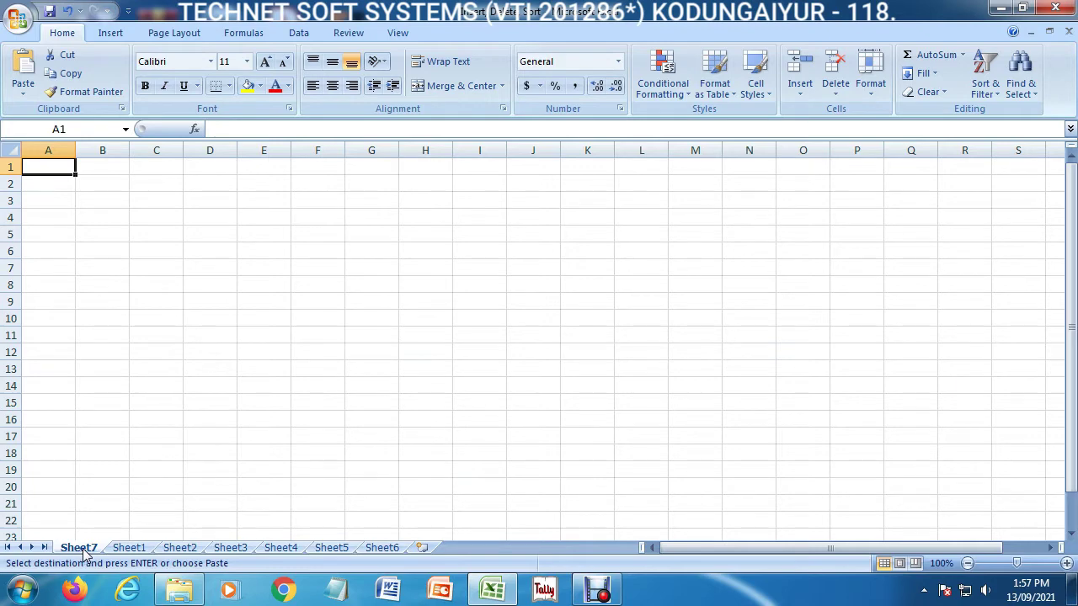
key(ctrl+Page_Down)
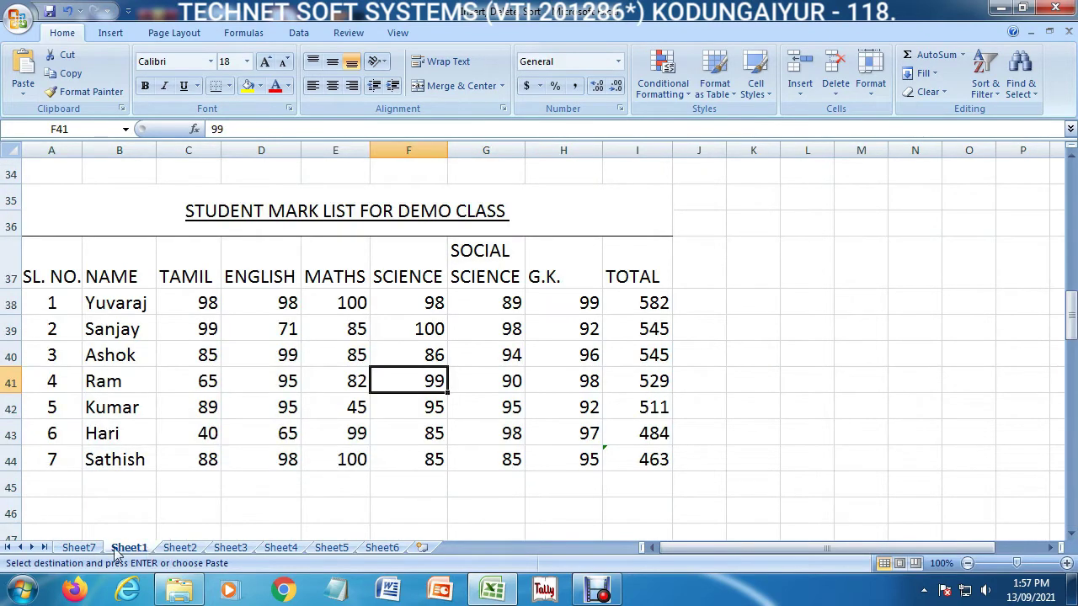
click(81, 549)
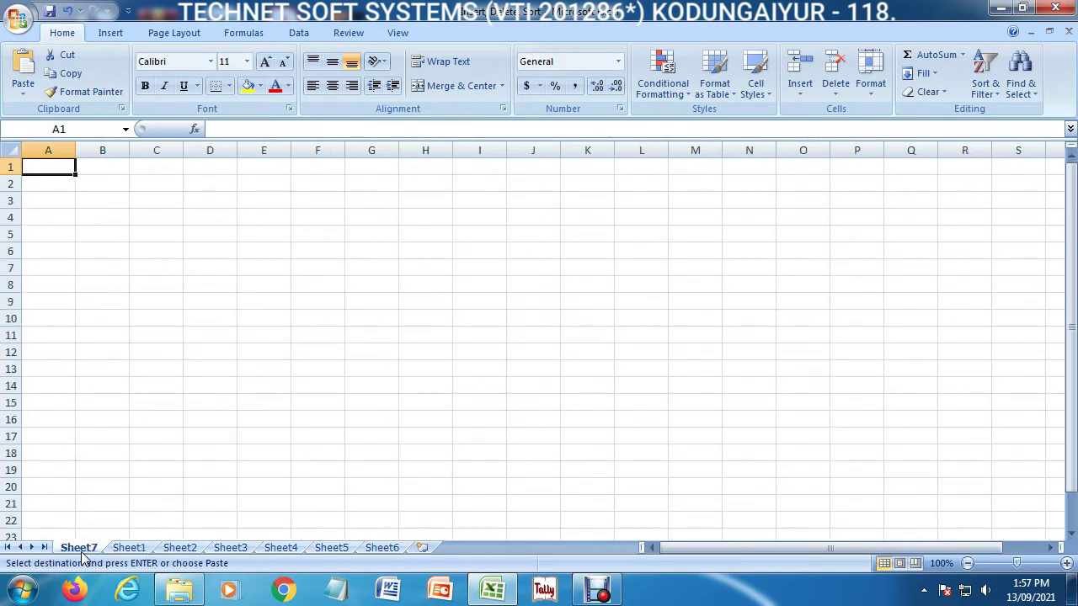
- Delete Sheet7 from its tab menu and Sheet6 with Home > Delete > Delete Sheet
right_click(82, 552)
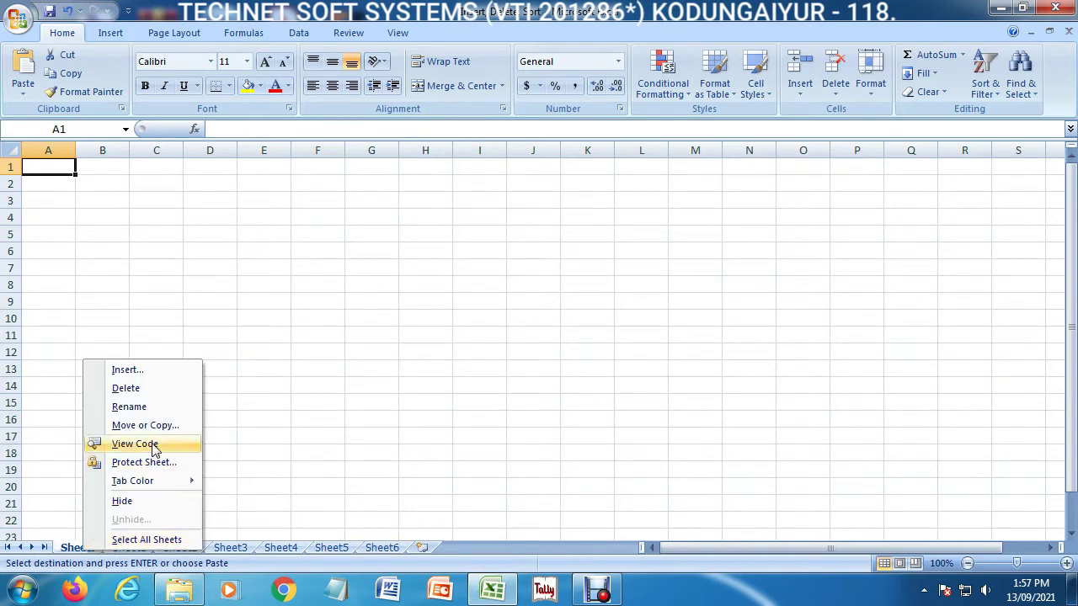
click(143, 390)
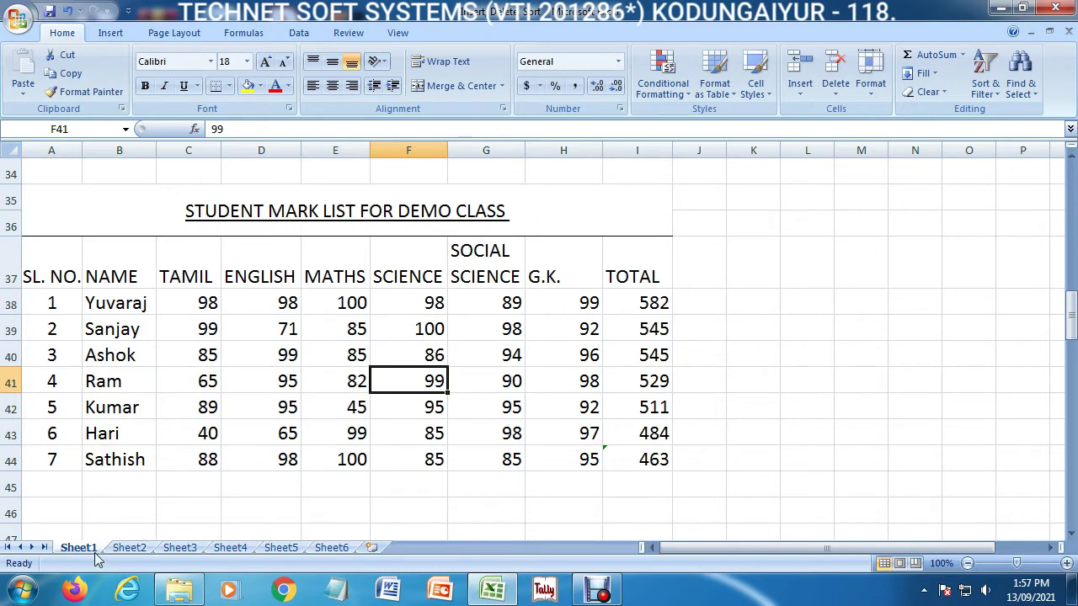
click(836, 95)
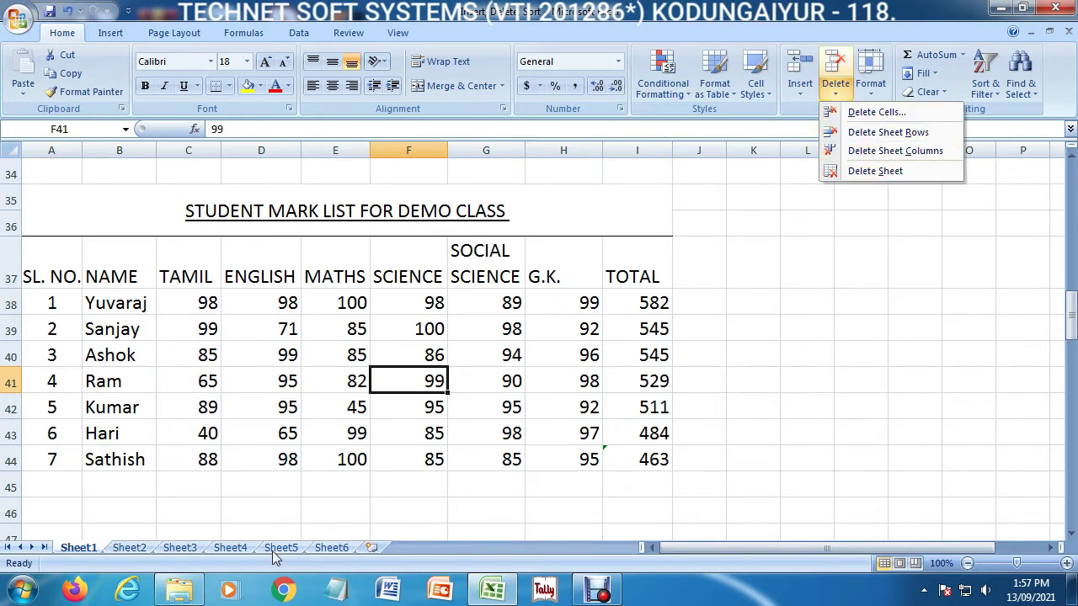
click(331, 550)
click(331, 548)
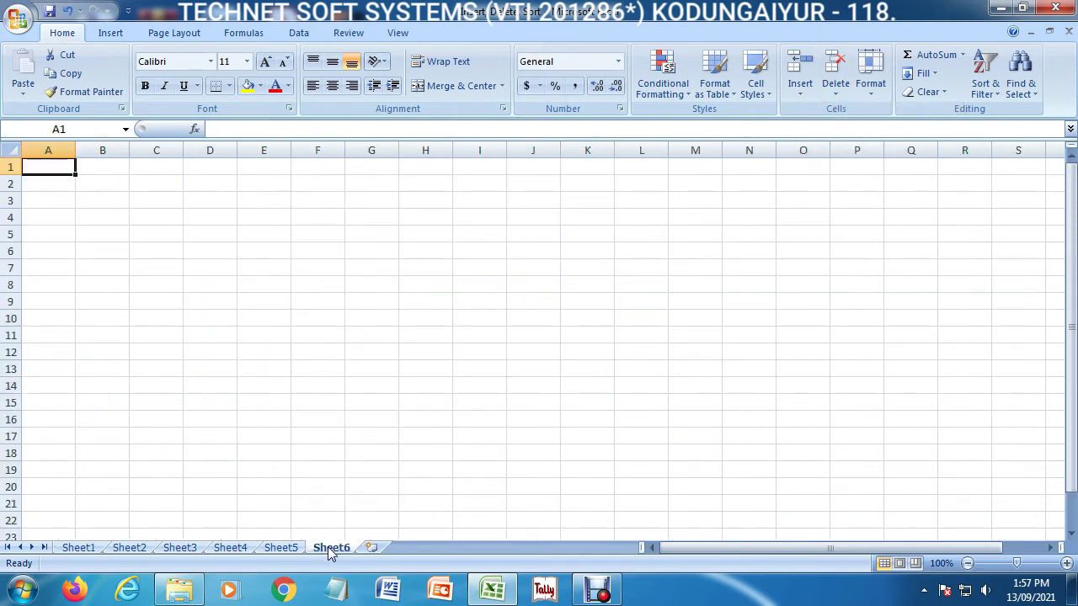
click(835, 89)
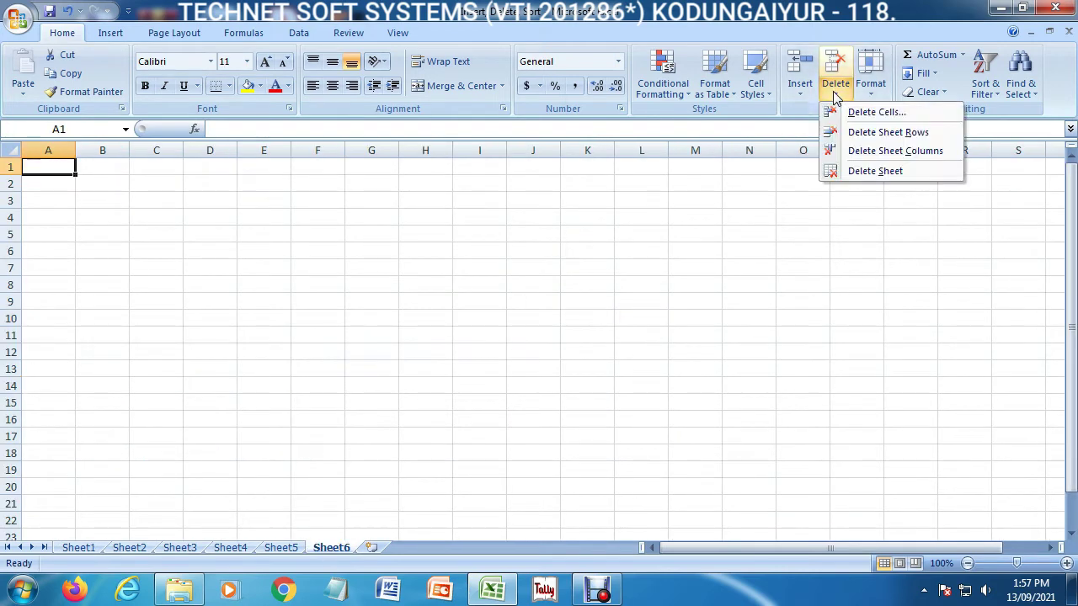
click(871, 172)
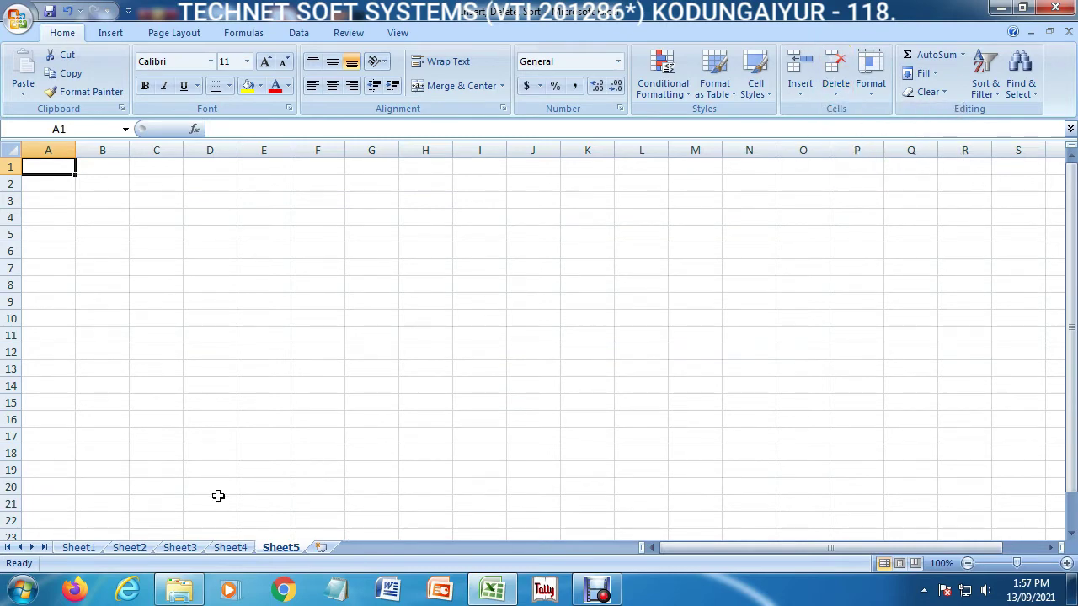
- Check Sheet1 through Sheet5, then open the Sheet5 tab menu and the Insert options
click(79, 548)
click(127, 549)
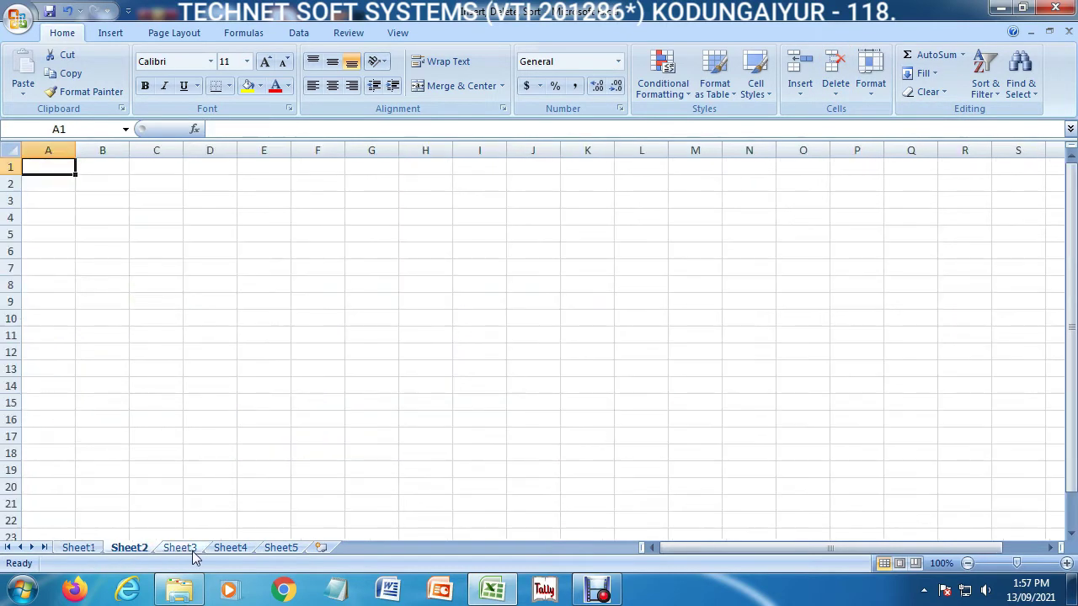
click(192, 551)
click(235, 551)
click(281, 551)
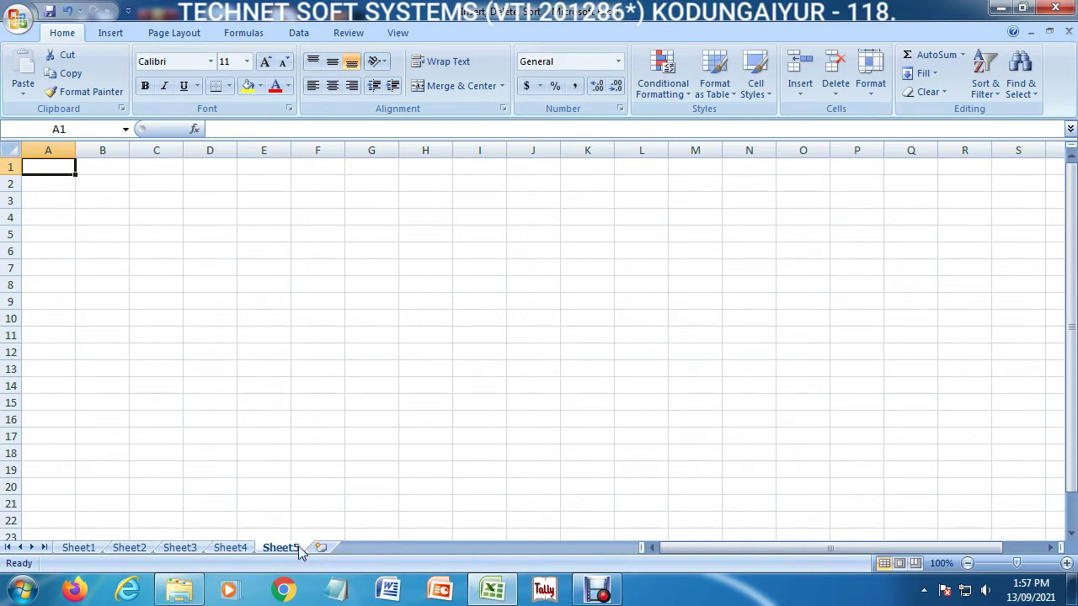
right_click(296, 548)
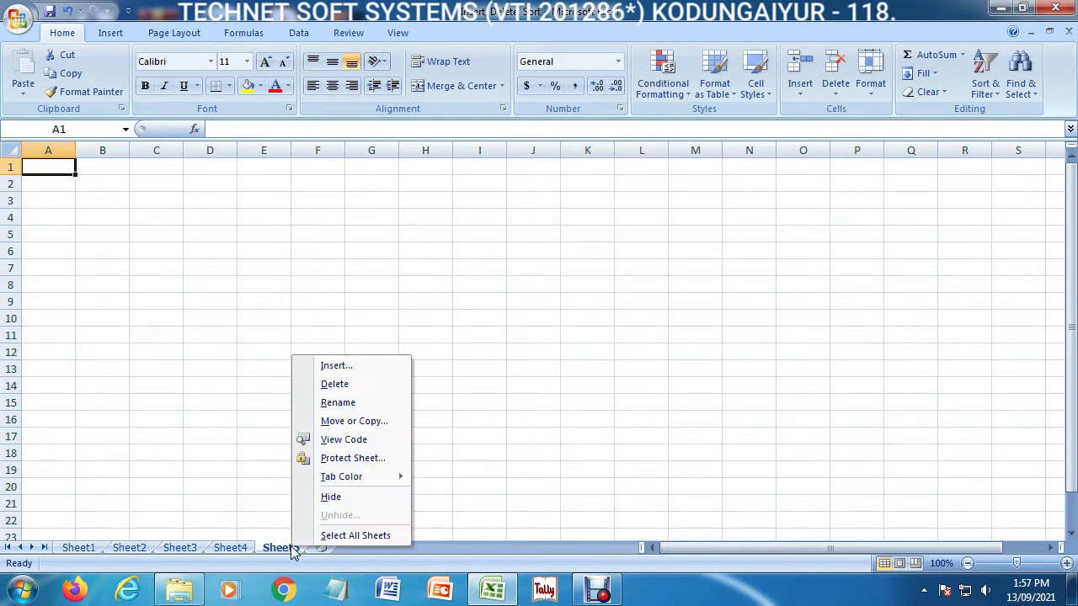
click(522, 331)
click(805, 90)
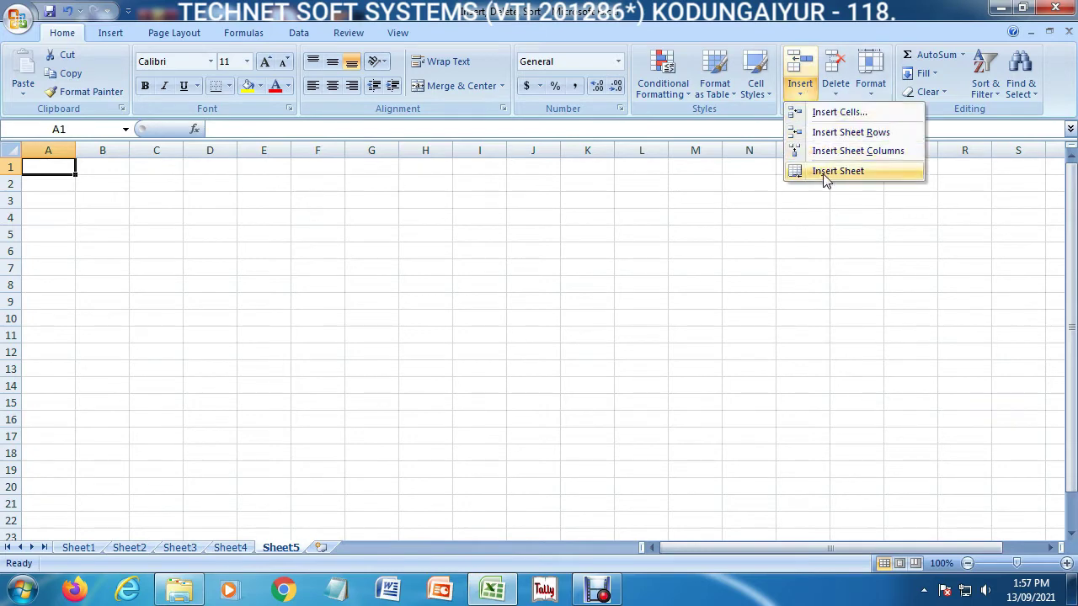
click(699, 301)
right_click(450, 353)
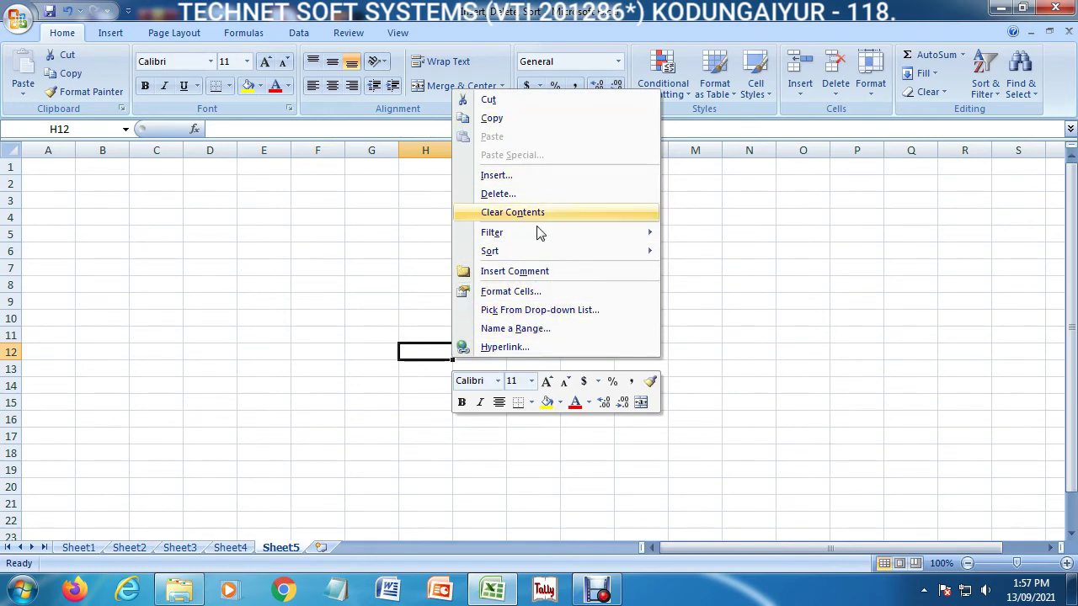
right_click(285, 549)
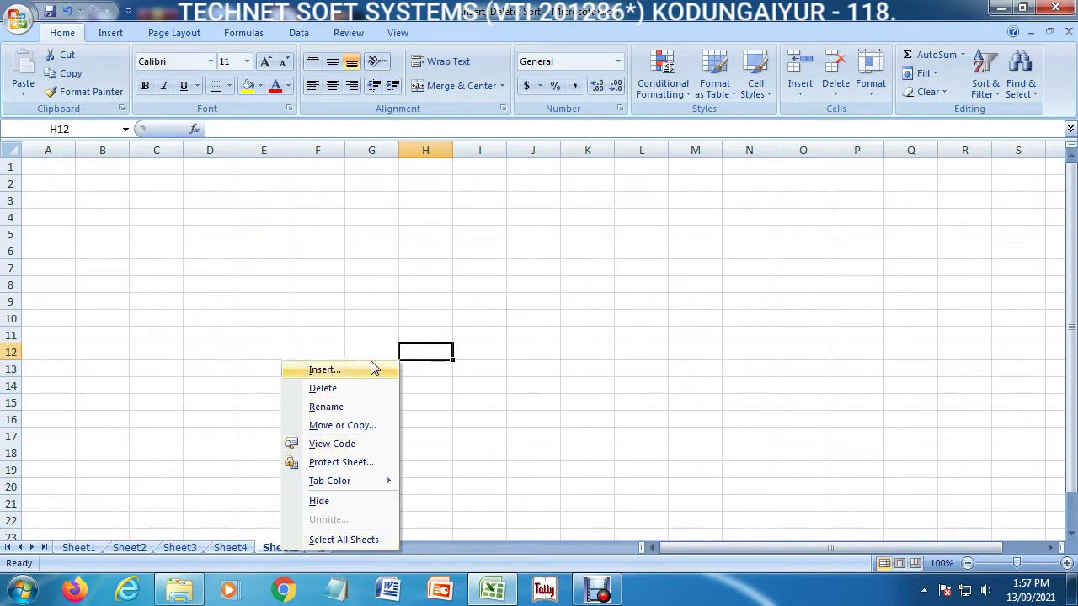
right_click(274, 549)
right_click(427, 524)
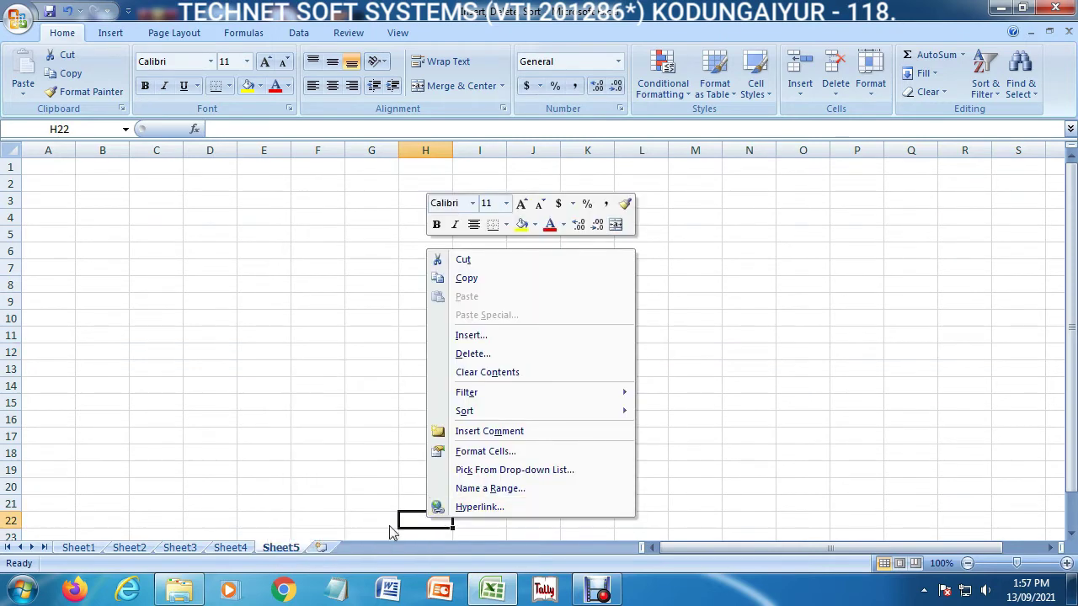
right_click(284, 548)
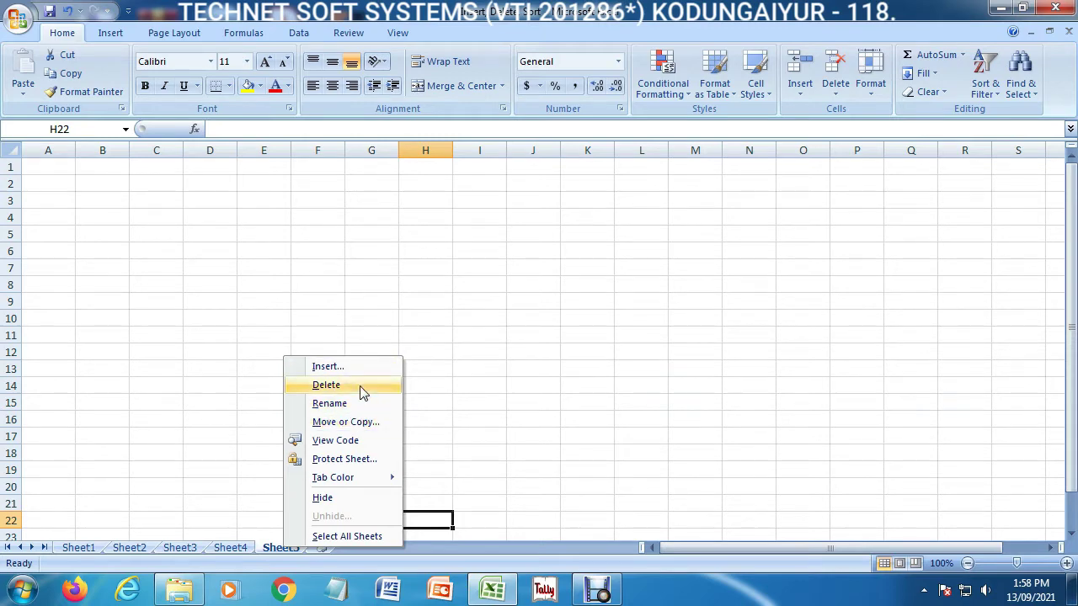
click(342, 372)
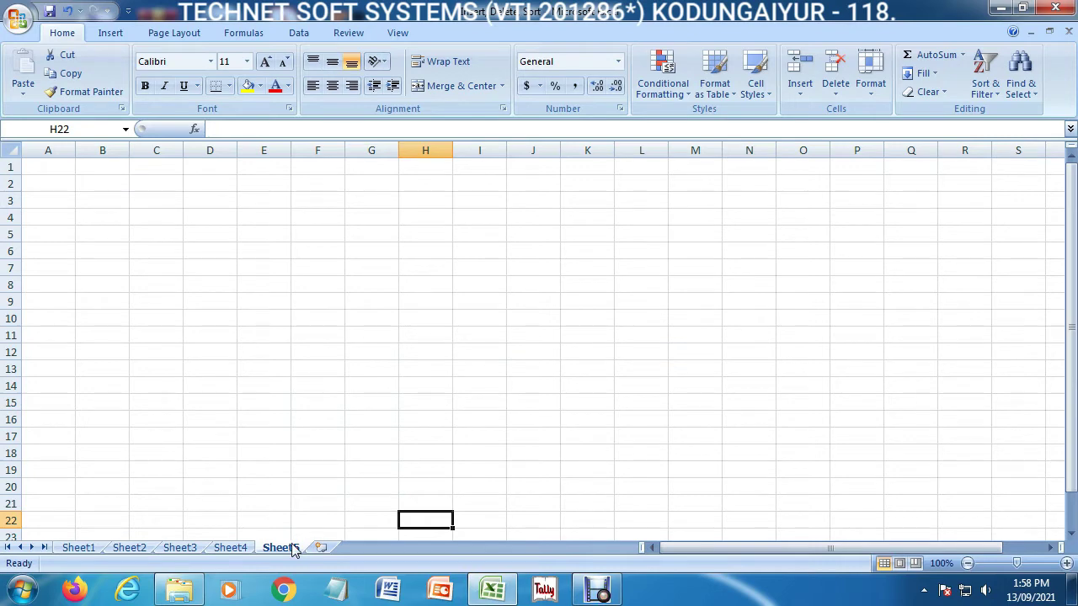
- Insert a blank Sheet8 before Sheet5 with Home > Insert > Insert Sheet
right_click(288, 549)
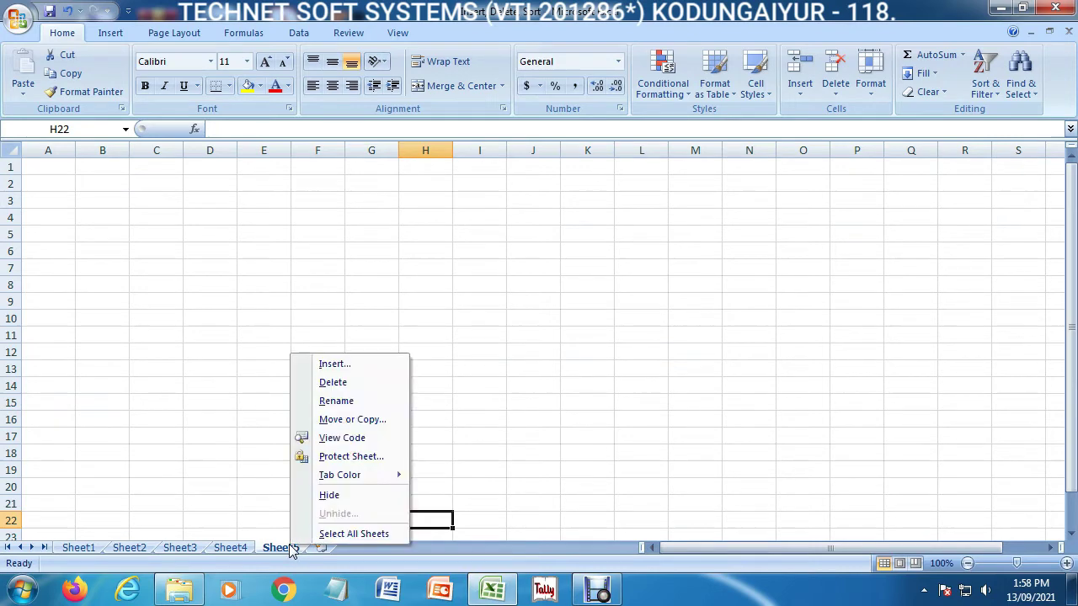
click(327, 372)
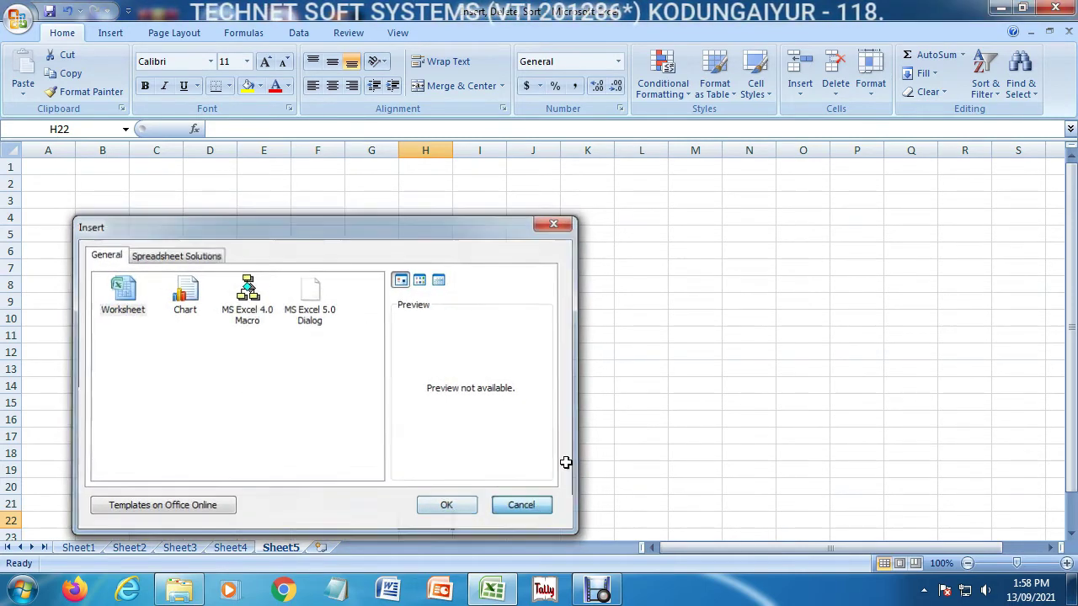
key(Escape)
click(799, 87)
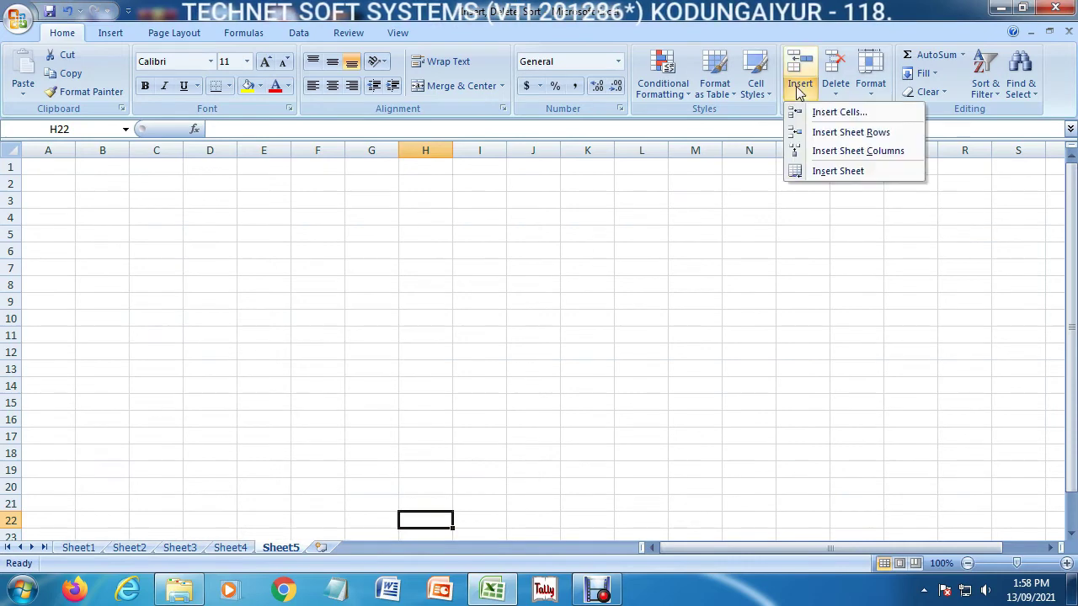
click(838, 170)
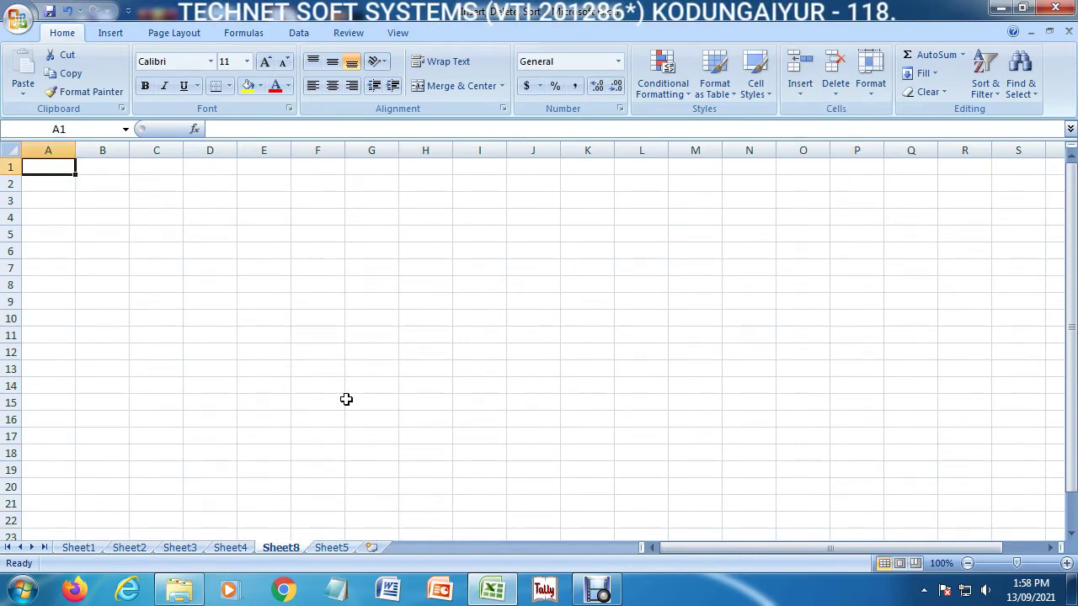
- Open and cancel the Insert dialog from Sheet8's tab menu, then reopen the Insert options
right_click(284, 549)
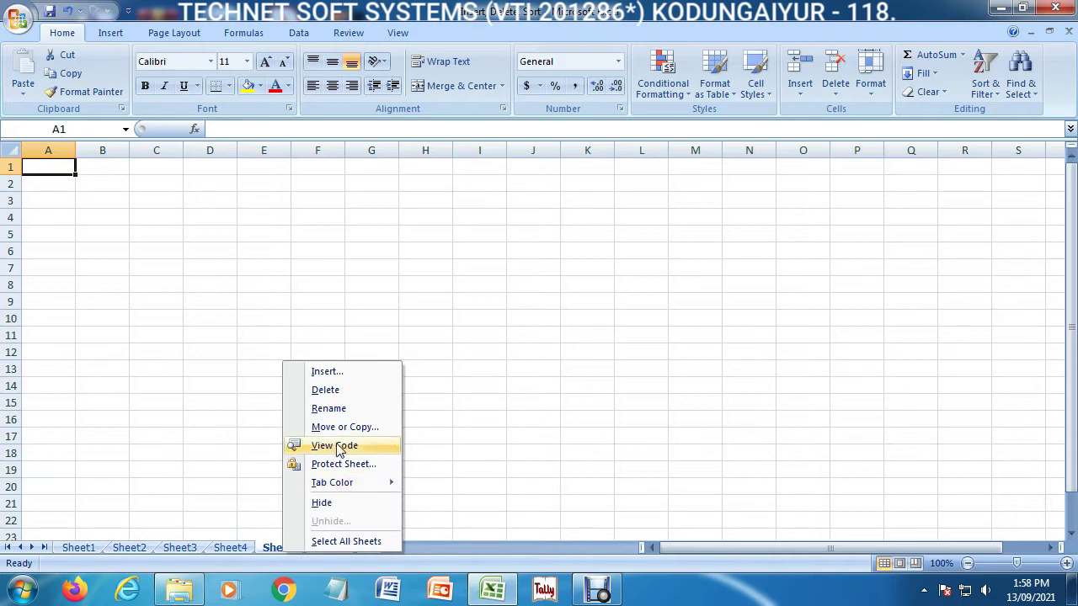
click(342, 379)
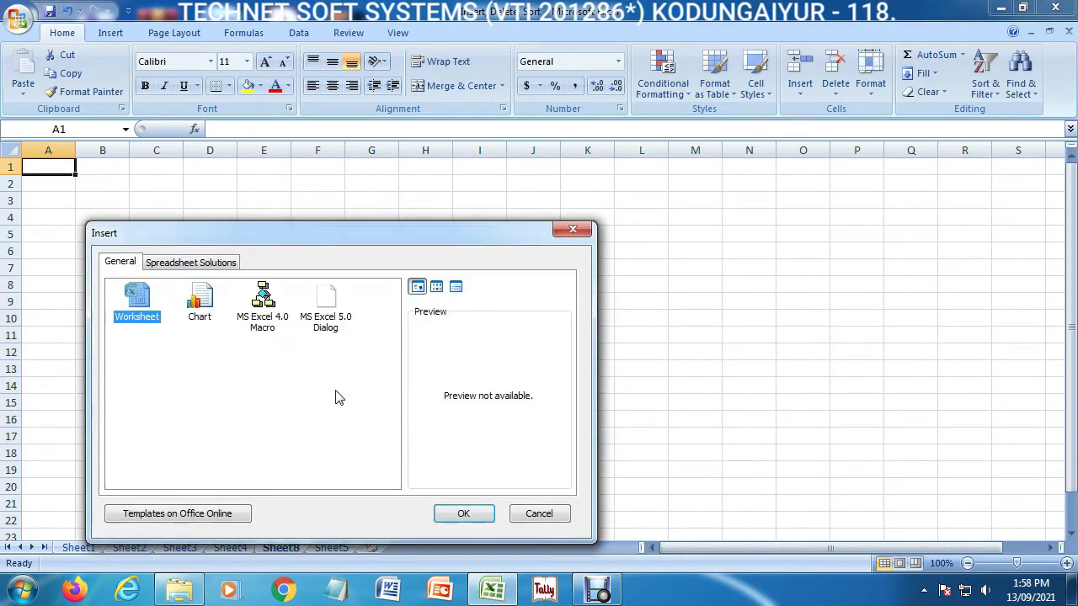
click(543, 512)
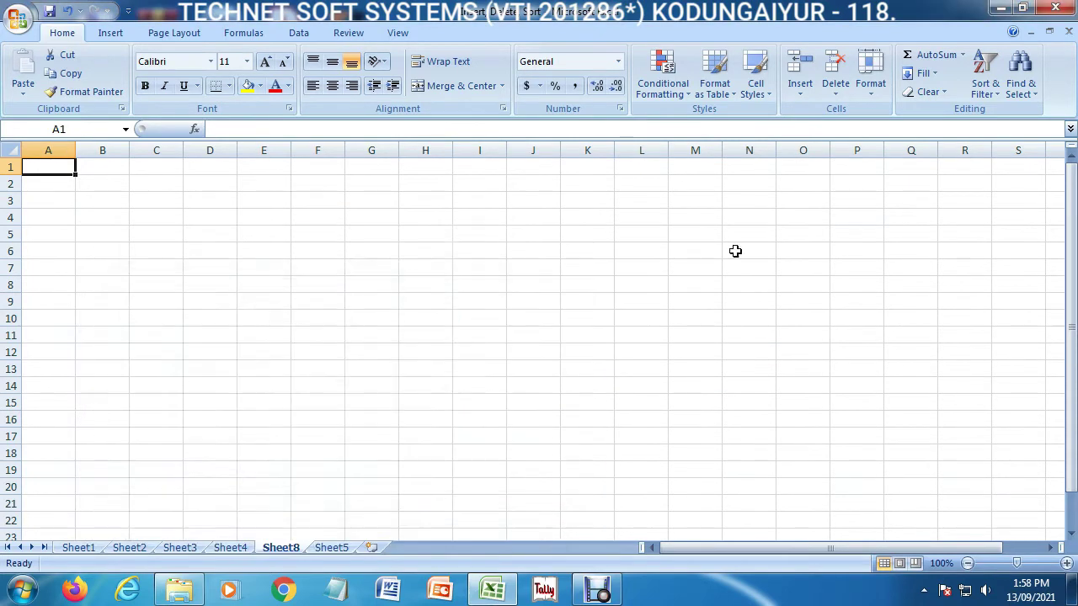
click(801, 89)
key(Escape)
click(84, 548)
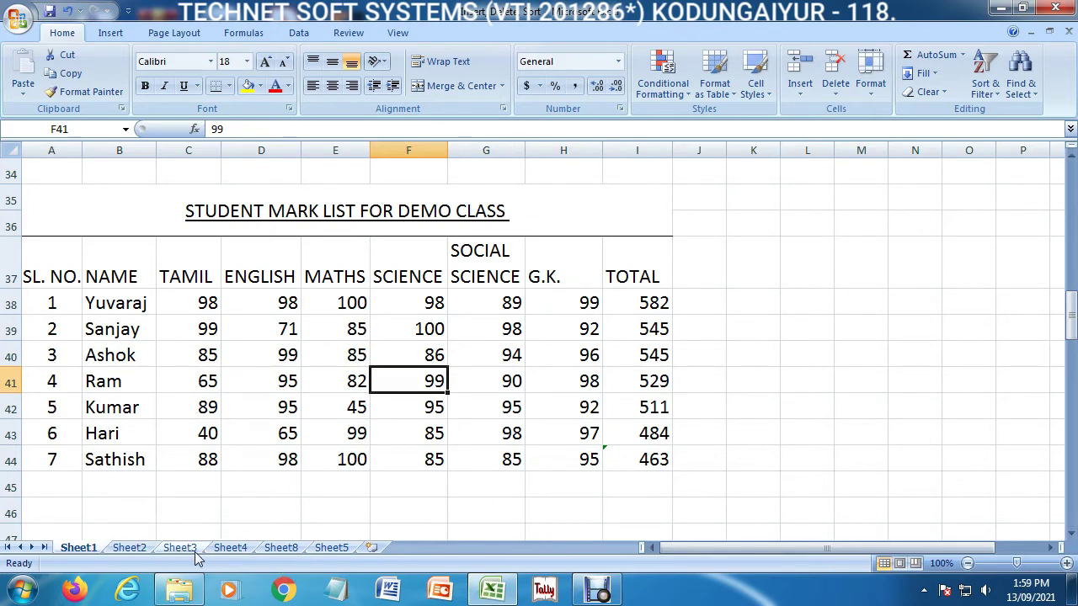
right_click(285, 548)
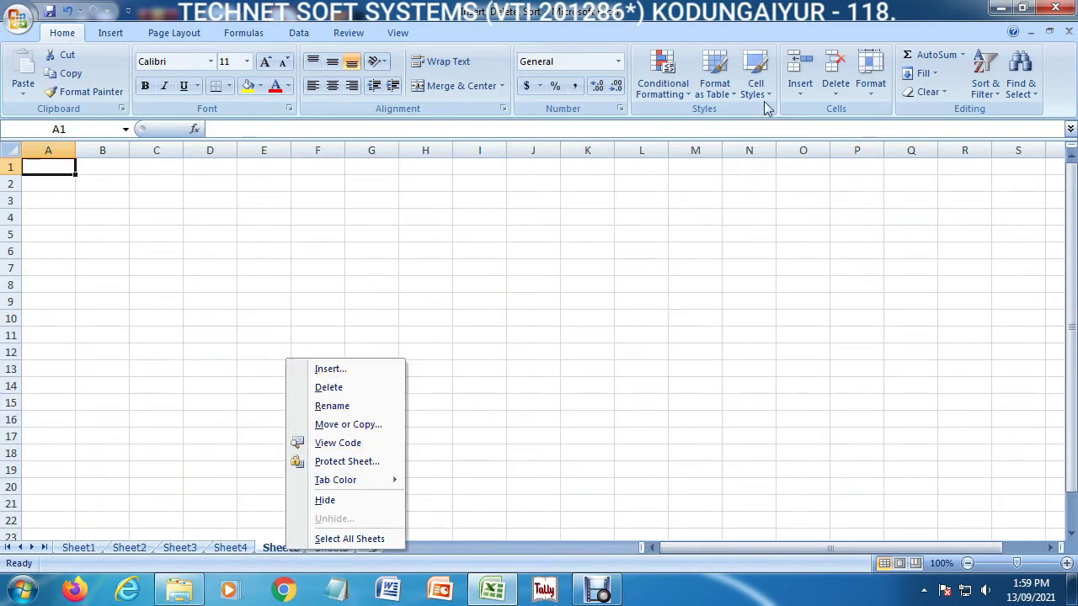
- Open and dismiss the Insert and Delete options and the Sheet8 and cell shortcut menus
click(798, 84)
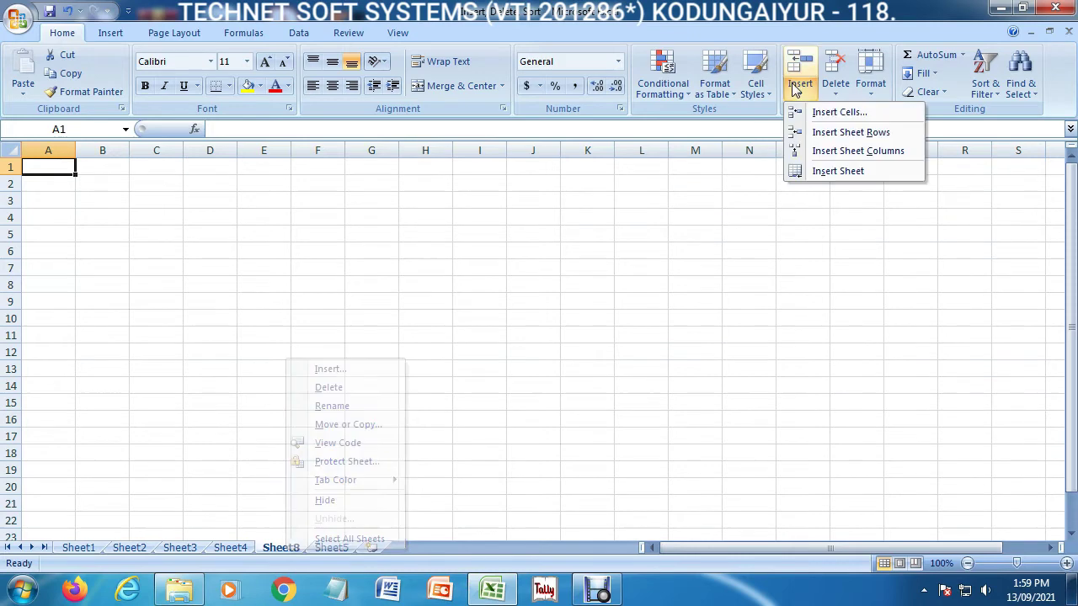
click(837, 89)
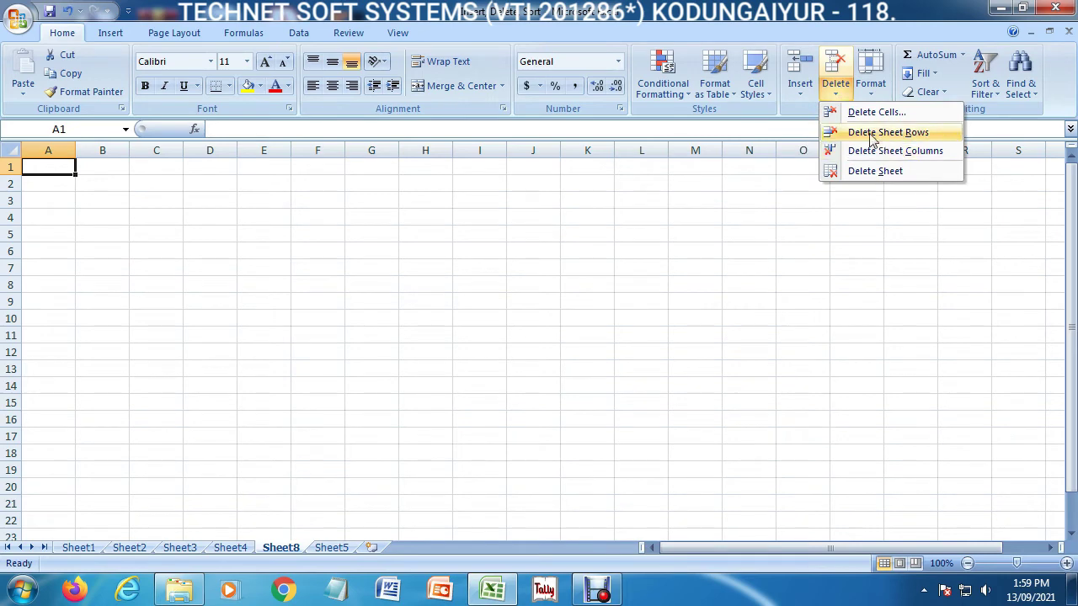
click(816, 93)
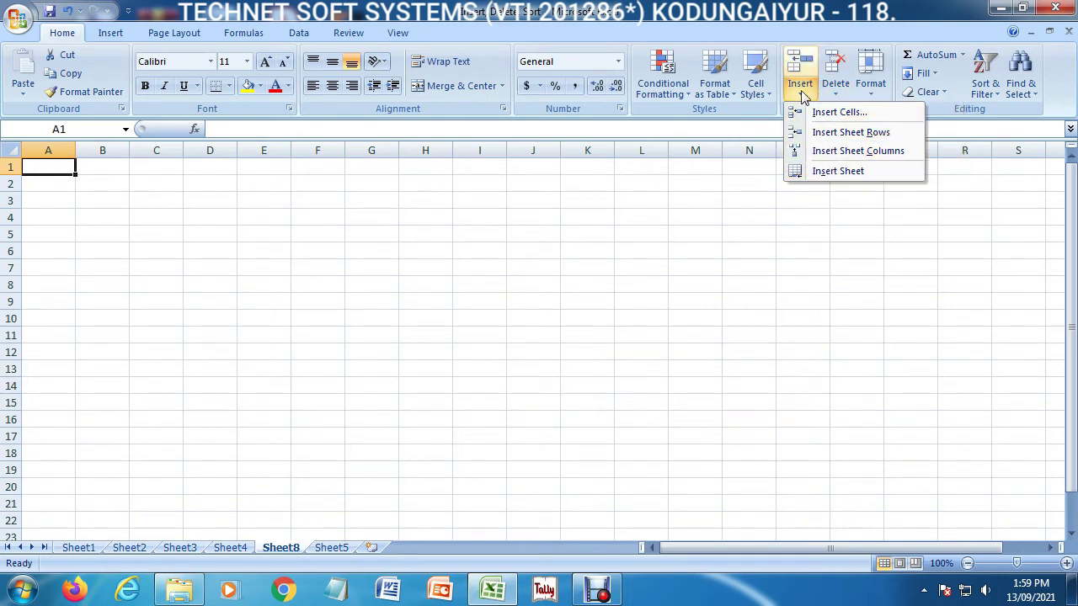
click(427, 465)
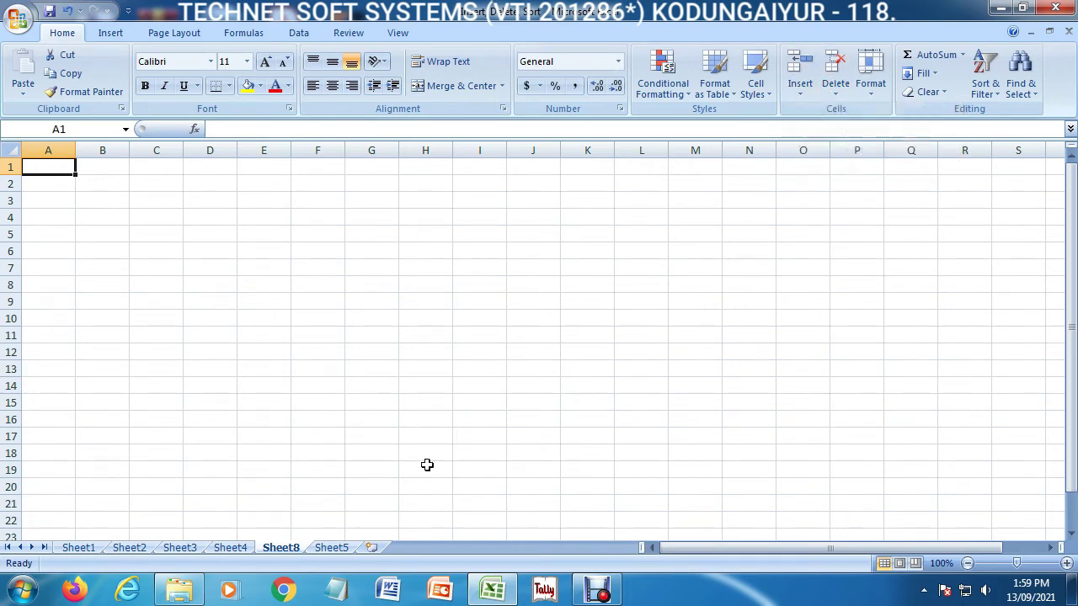
right_click(281, 548)
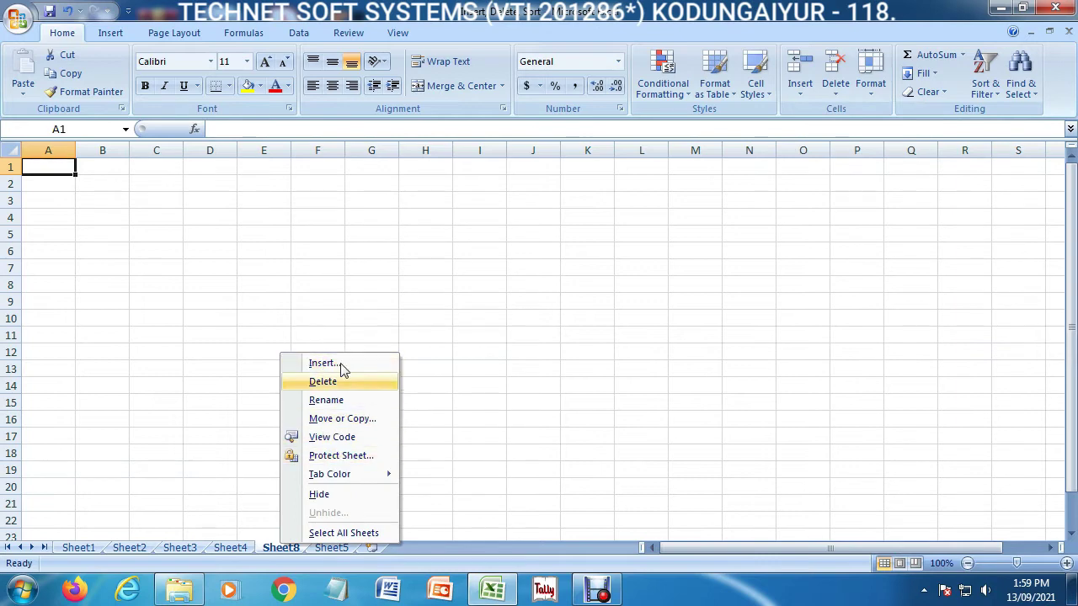
right_click(460, 307)
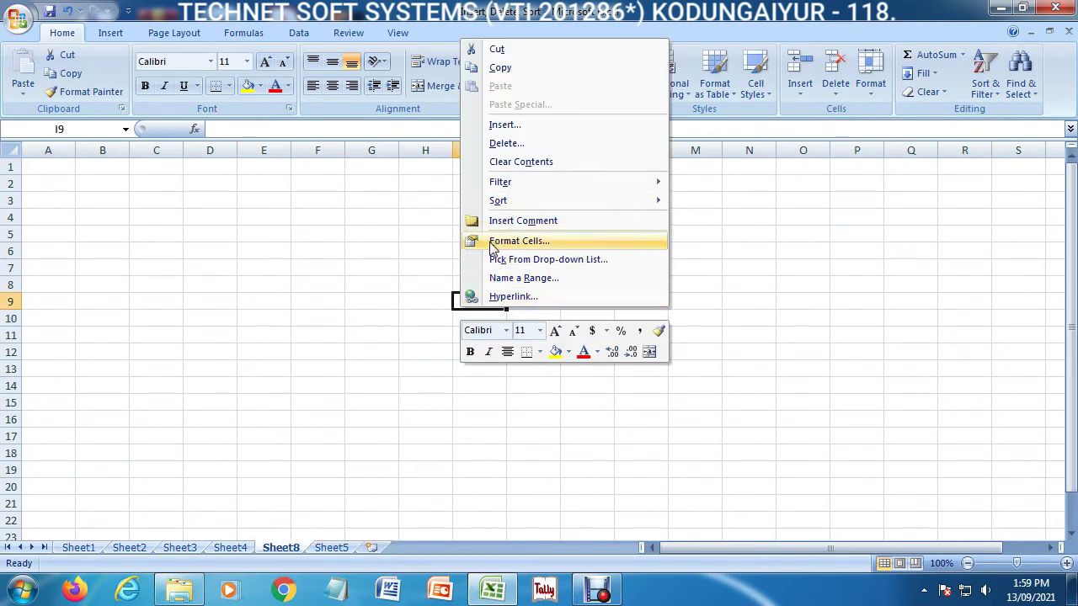
right_click(288, 552)
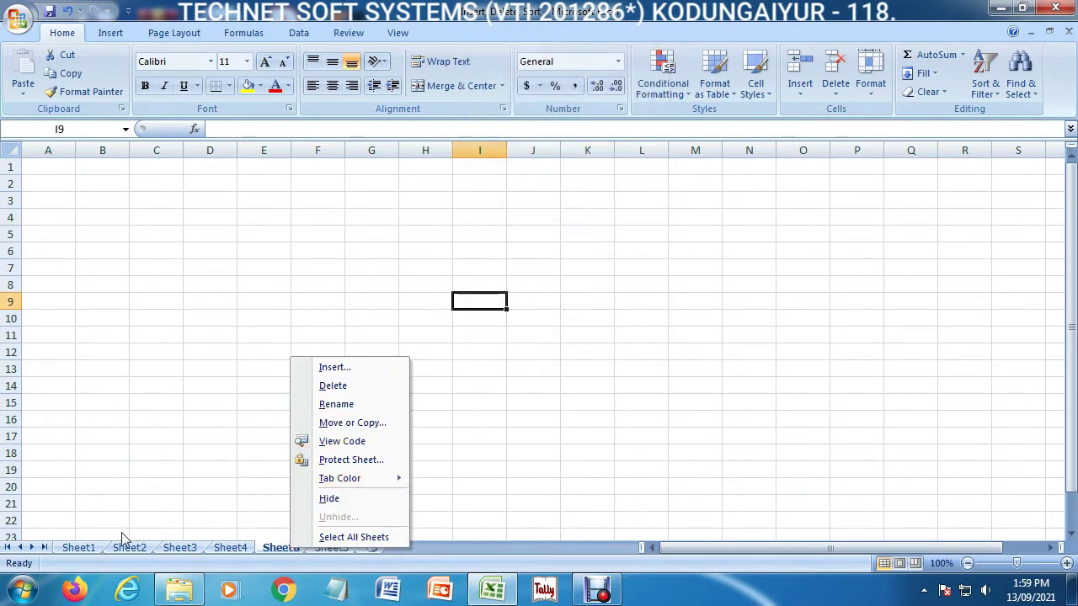
click(93, 549)
- Look through Sheet2, Sheet3, Sheet4, Sheet8 and Sheet5, then return to Sheet1's tab menu
click(88, 549)
click(135, 549)
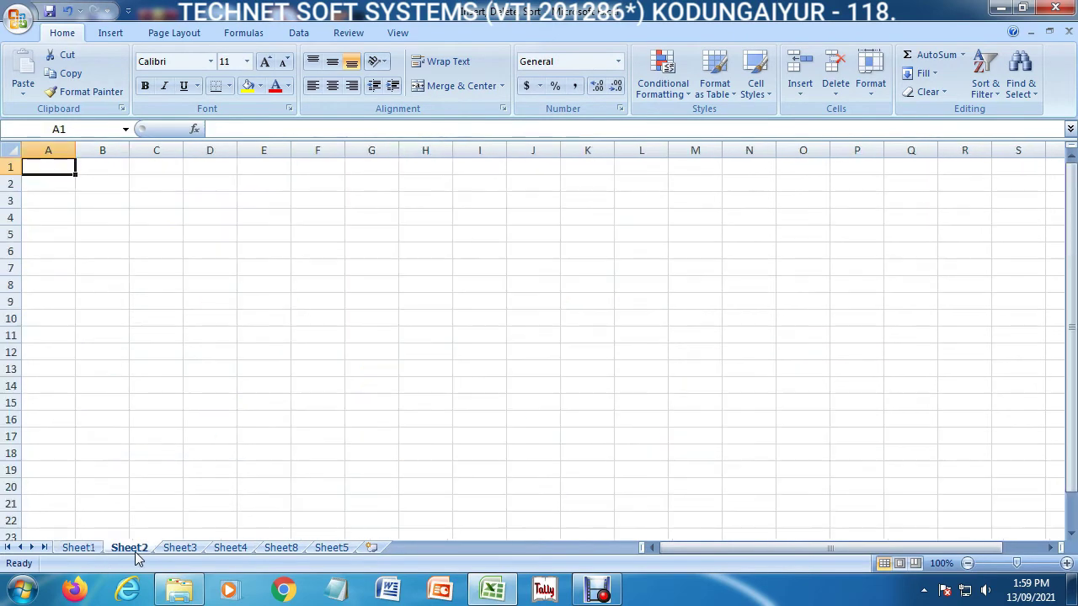
click(184, 549)
click(234, 549)
click(278, 549)
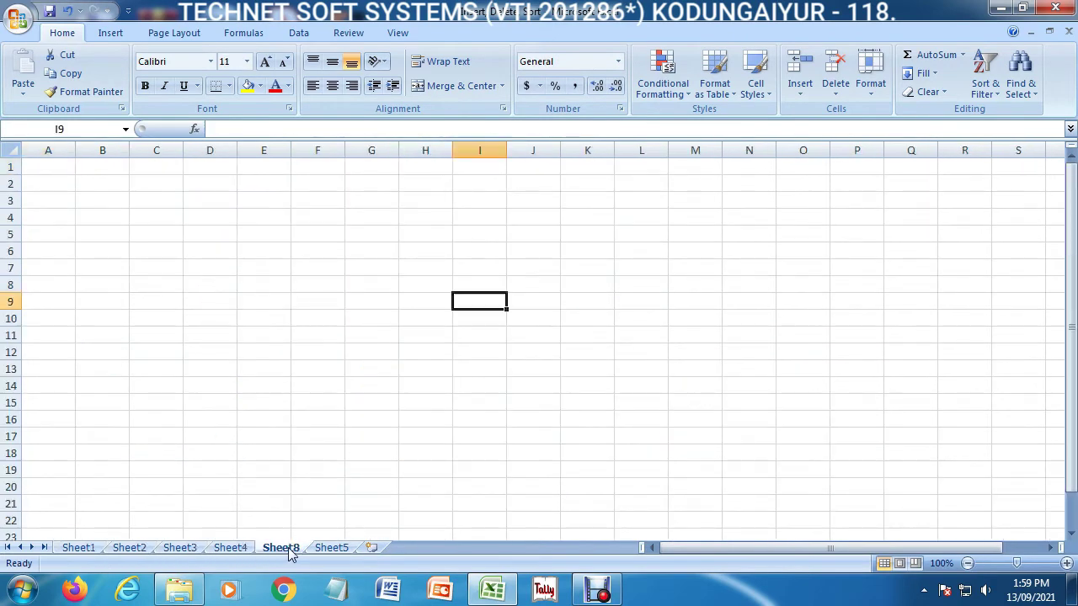
click(331, 549)
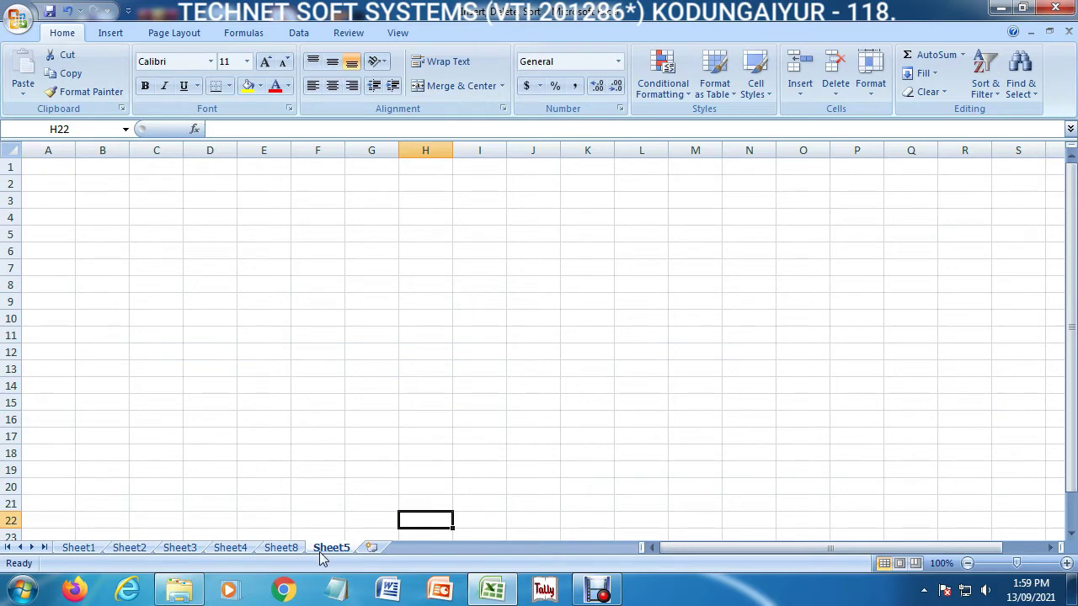
click(80, 549)
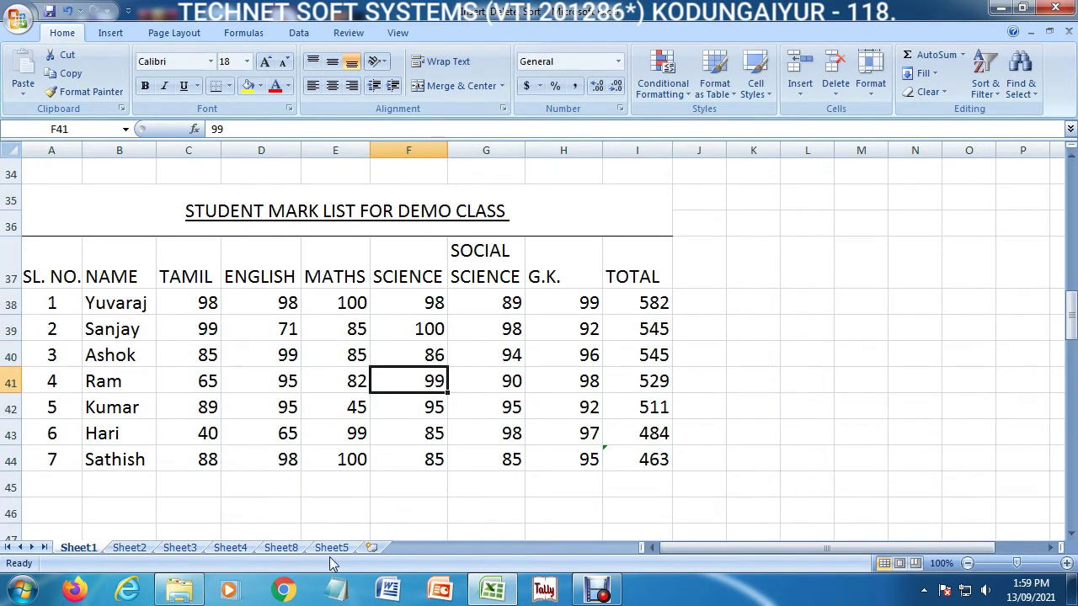
right_click(82, 556)
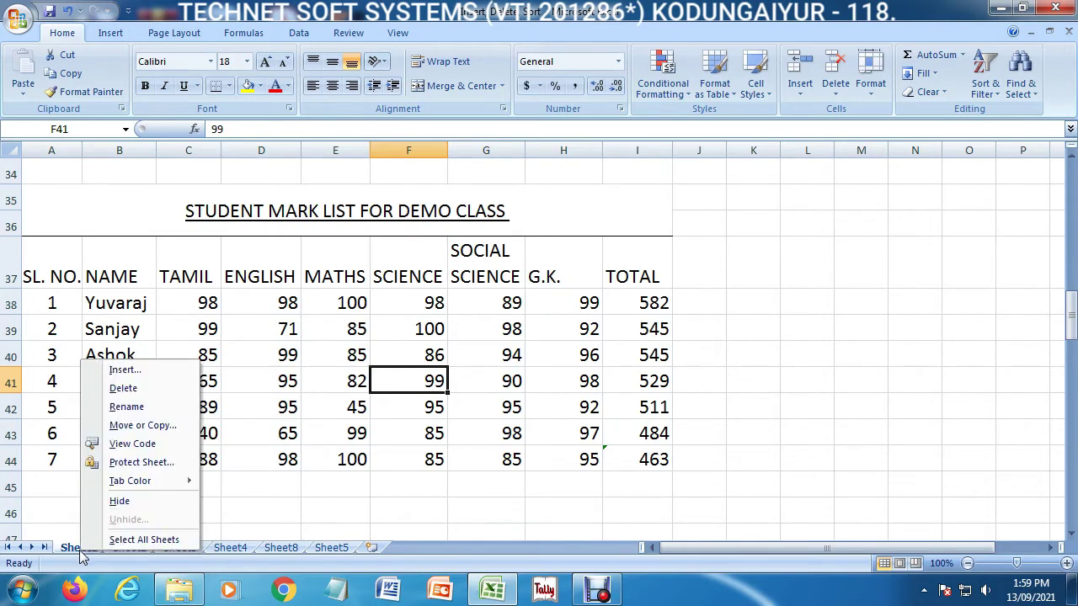
- Change the Sheet1 tab name to 'Marksheet'
click(160, 416)
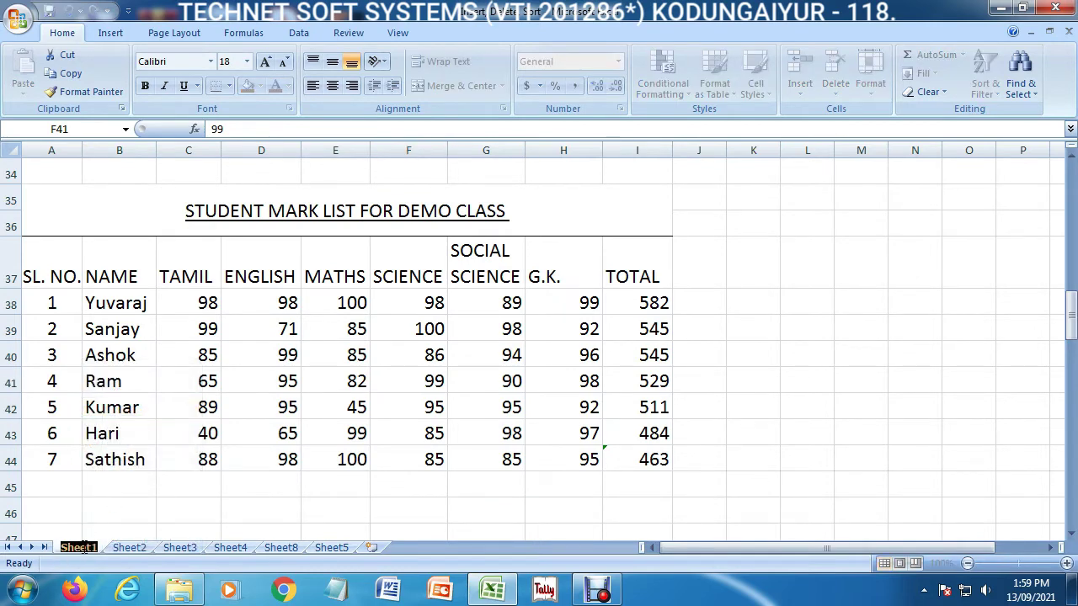
key(BackSpace)
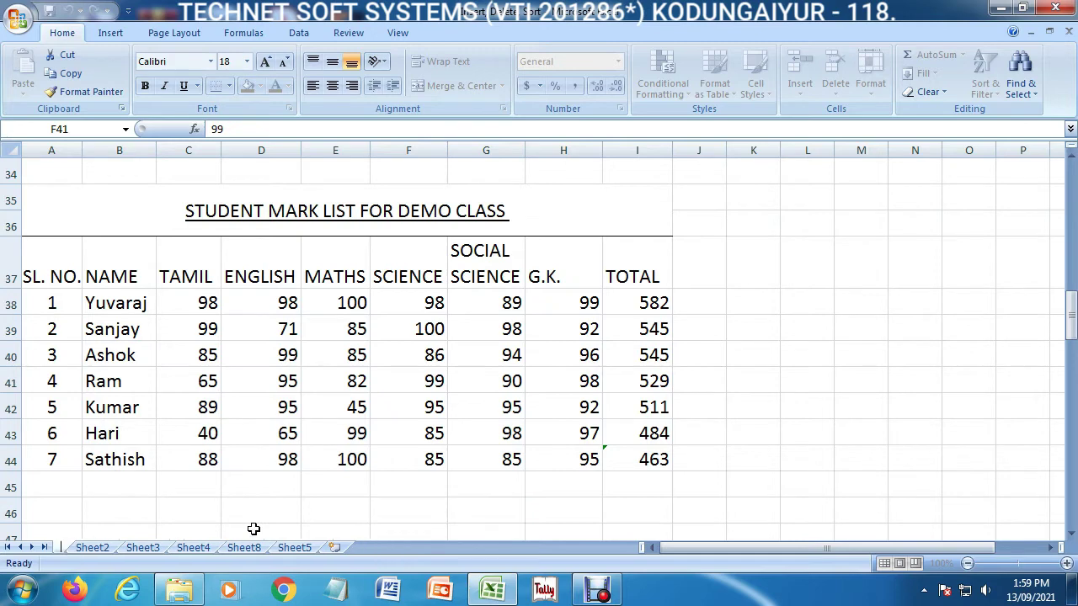
text(Marks)
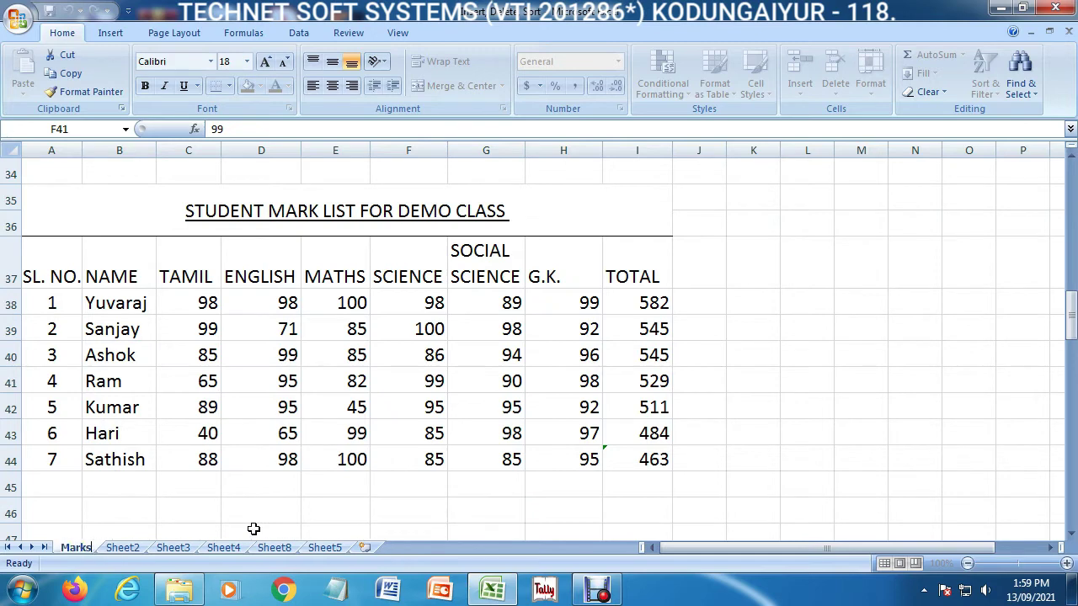
text(heet)
key(Return)
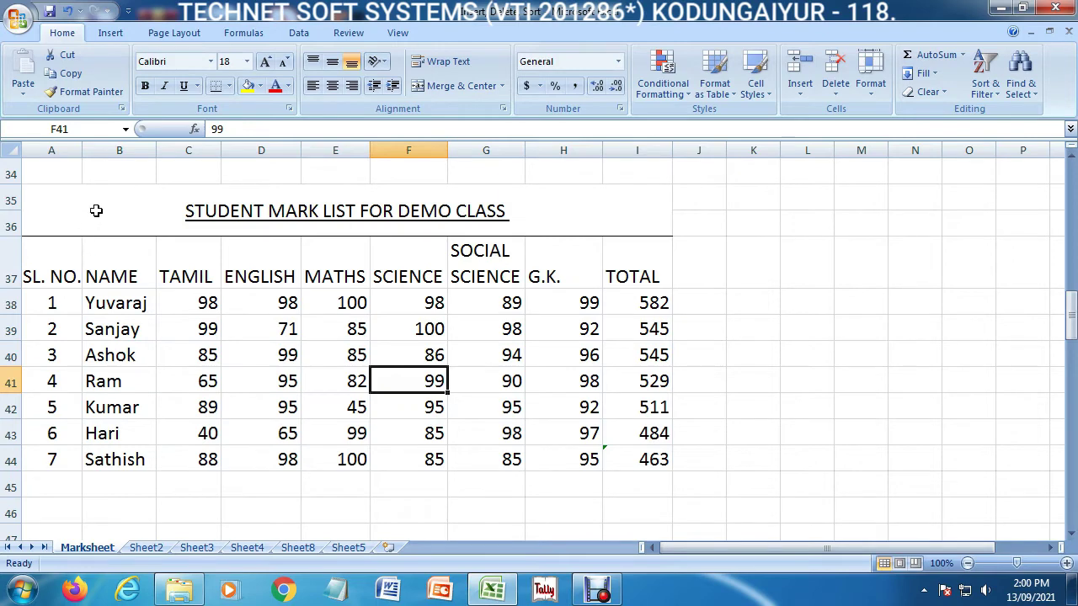
- Copy the mark list A35:I44 and paste it onto Sheet2 at A4
drag(90, 211, 161, 458)
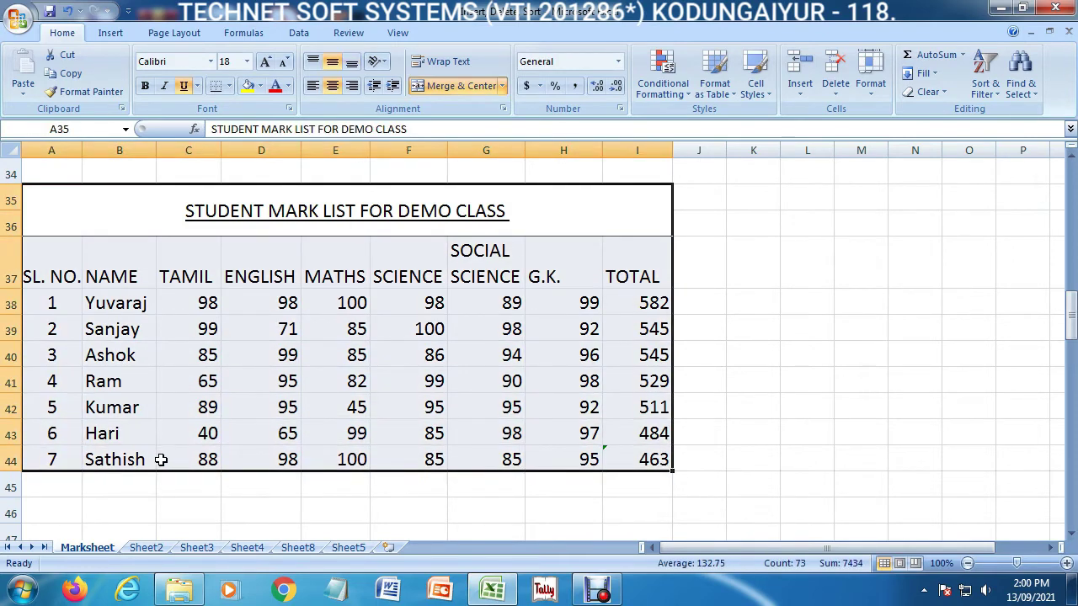
key(ctrl+c)
click(146, 547)
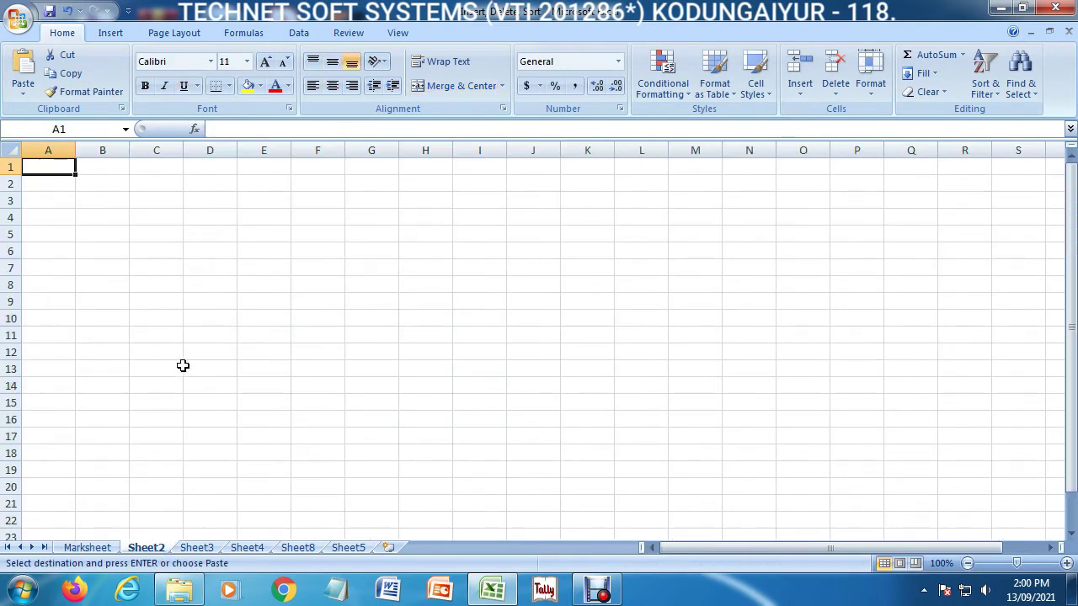
click(71, 221)
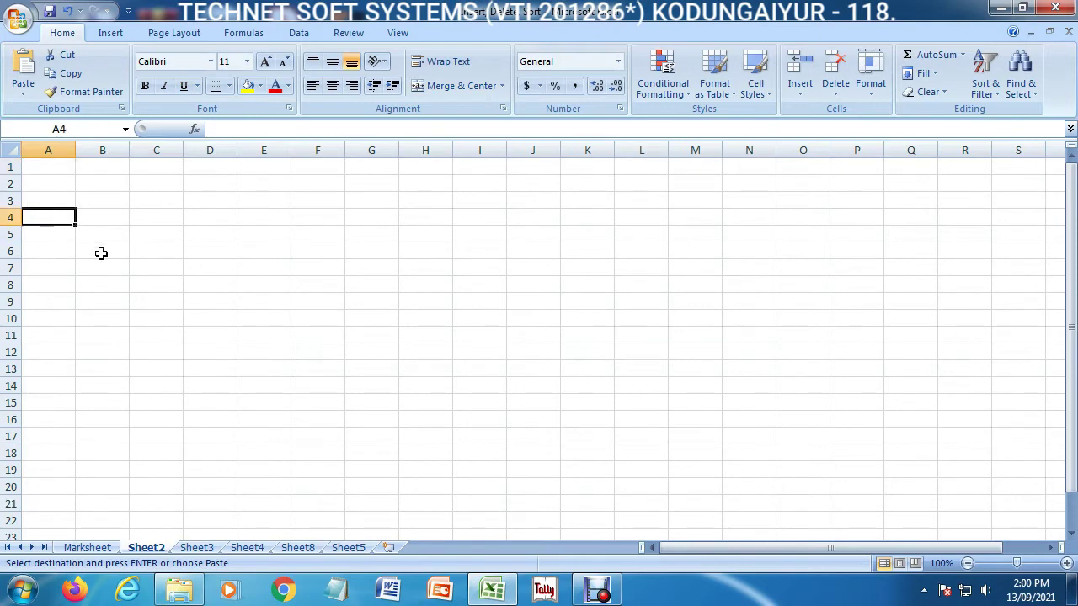
key(ctrl+v)
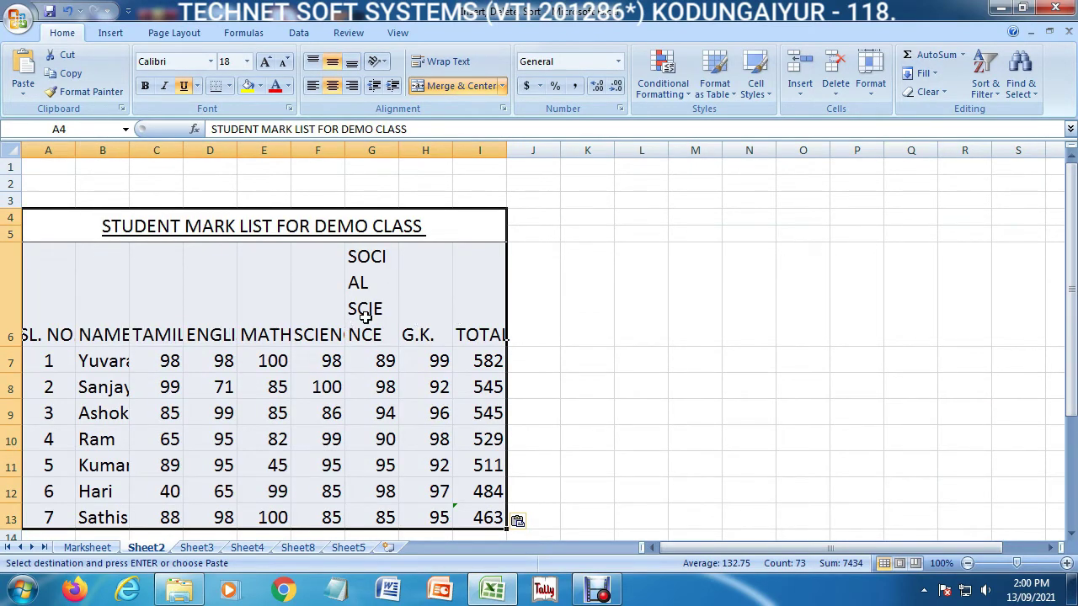
- AutoFit columns A through E on Sheet2, then return to Marksheet and clear the copy
double_click(75, 150)
double_click(143, 150)
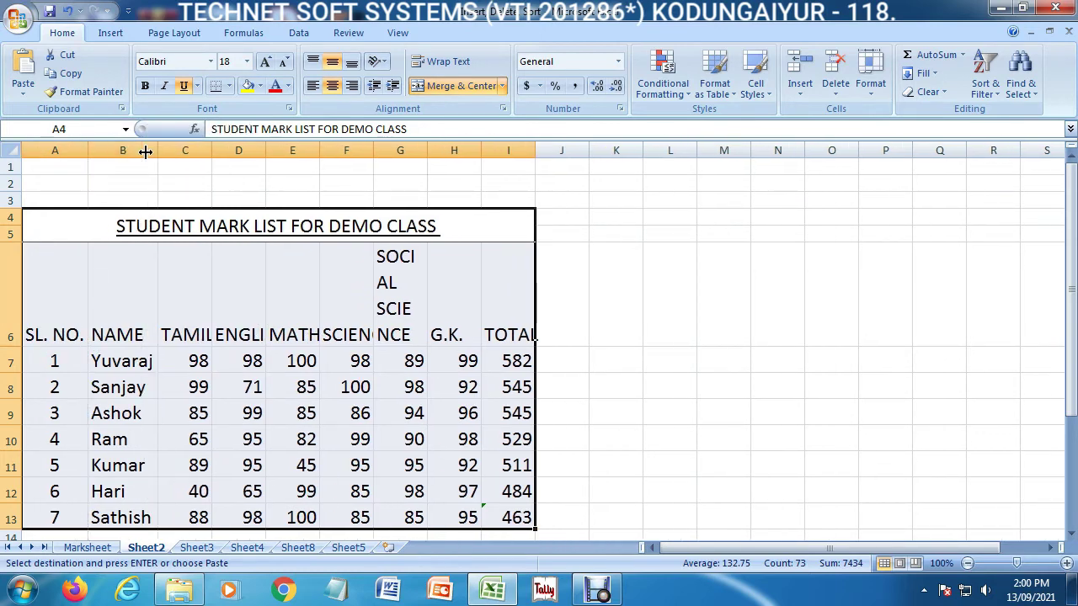
double_click(211, 150)
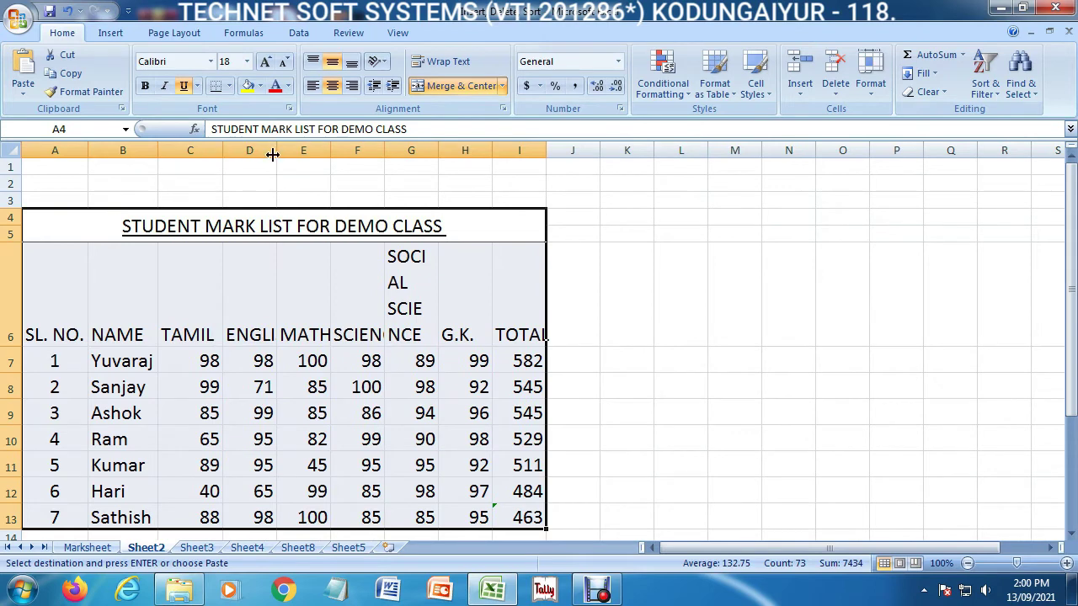
double_click(276, 150)
double_click(357, 150)
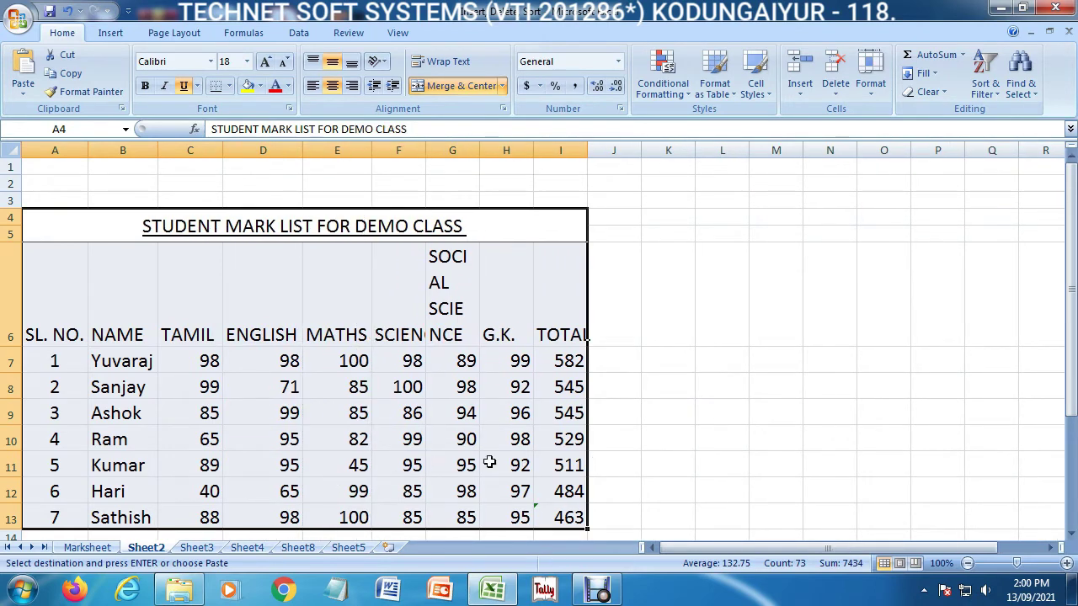
click(92, 549)
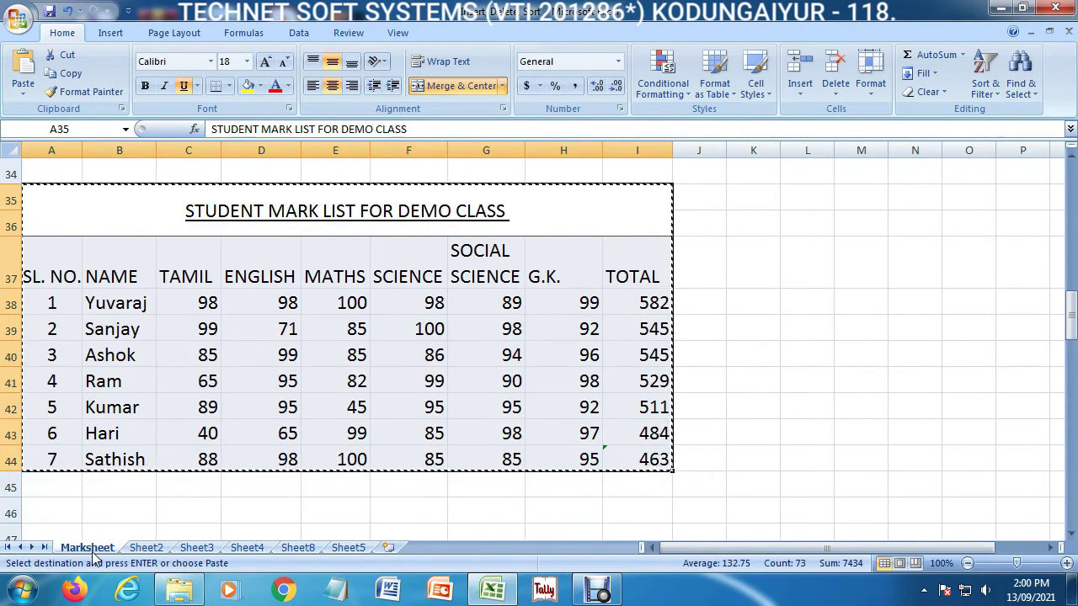
key(Escape)
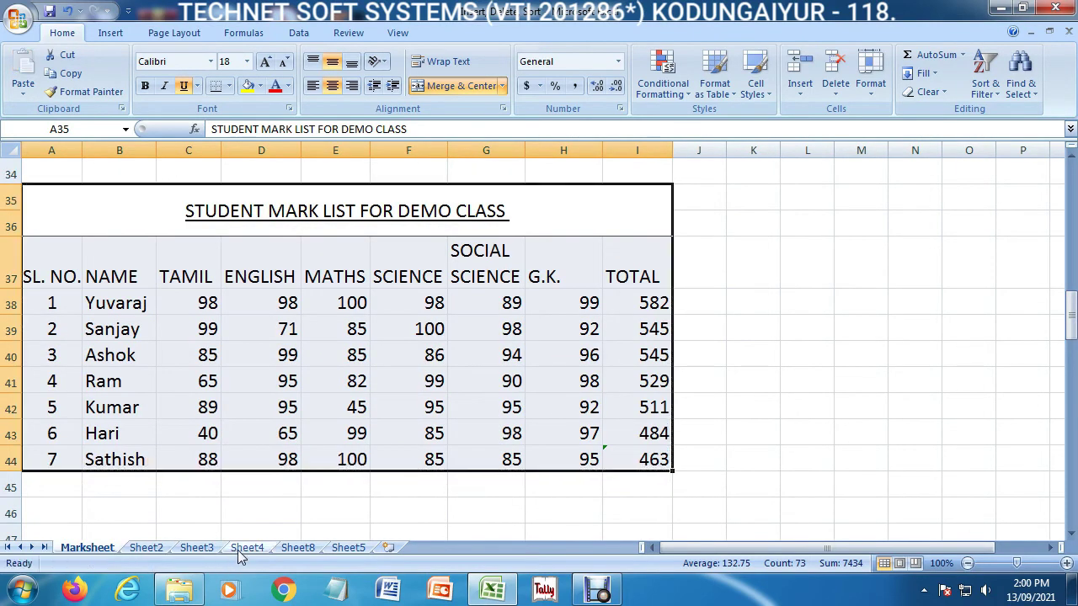
- Rename Sheet2 to 'Mark' after dismissing an empty-name warning, then show Marksheet
click(147, 548)
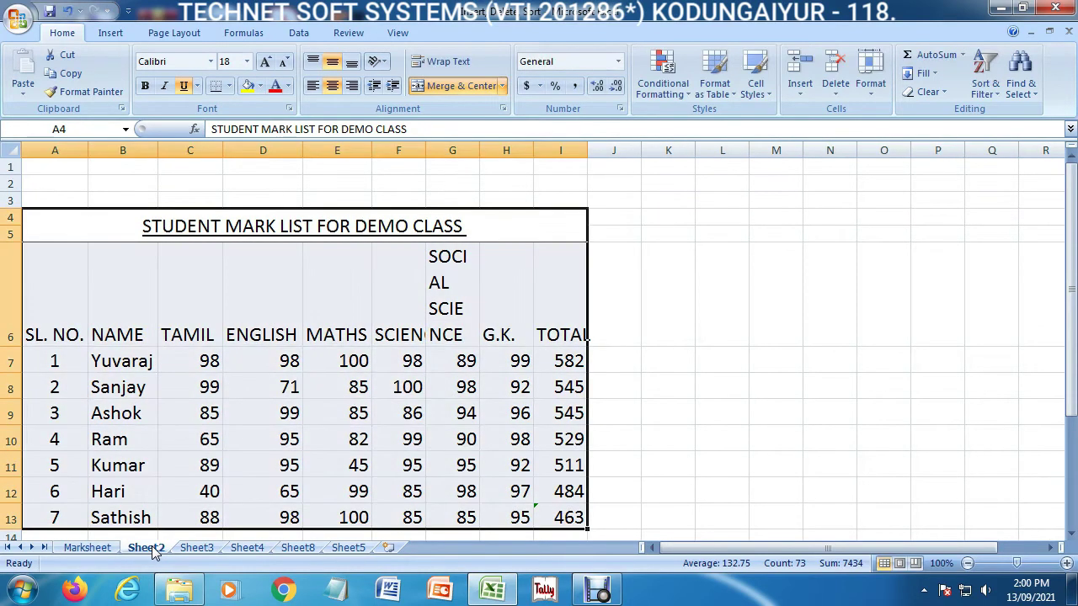
right_click(147, 549)
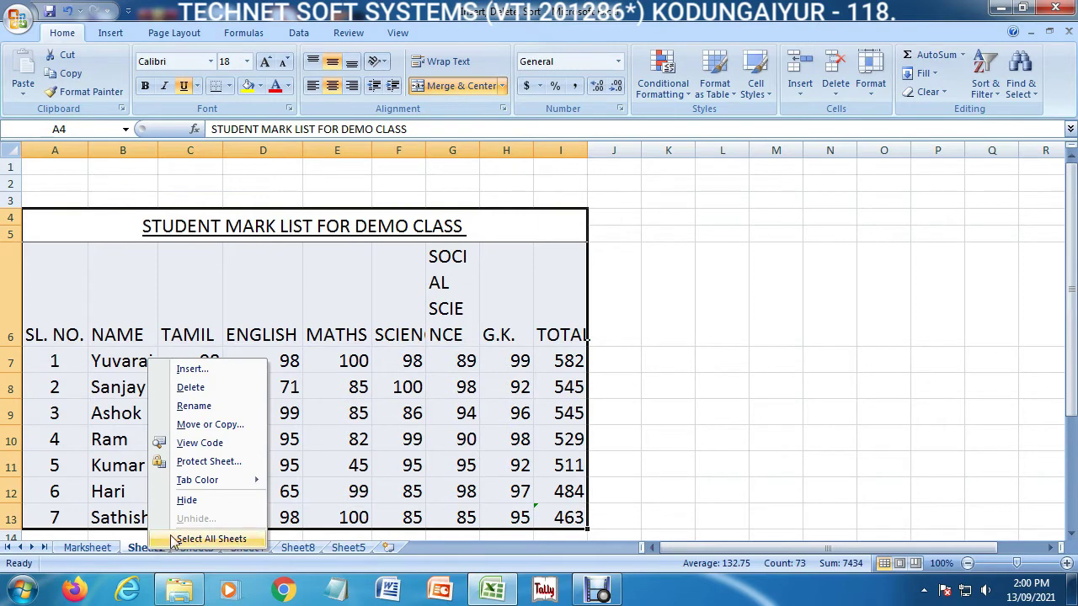
key(Escape)
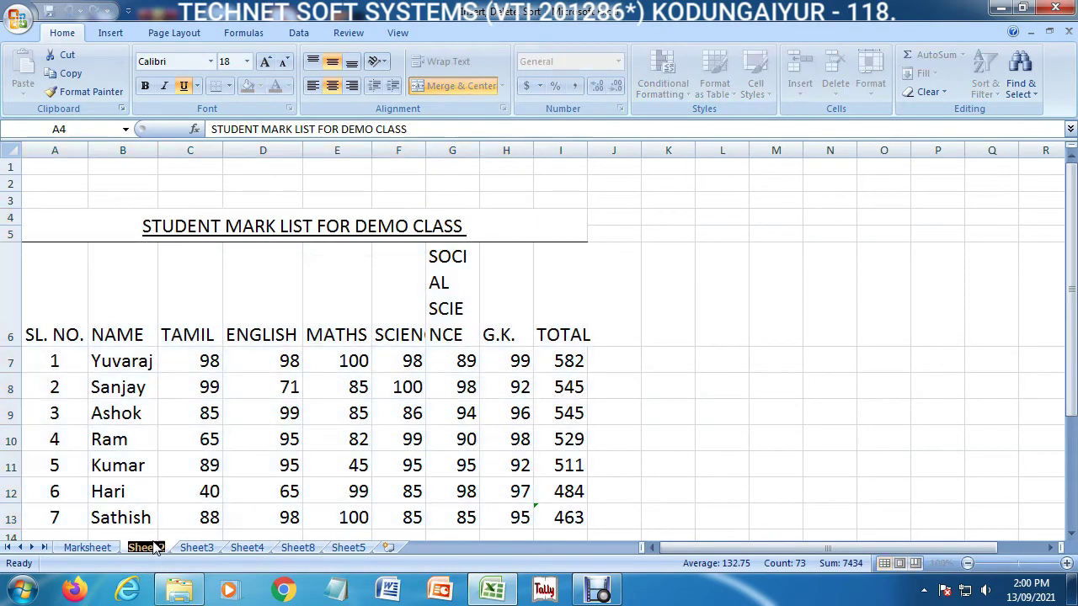
right_click(151, 550)
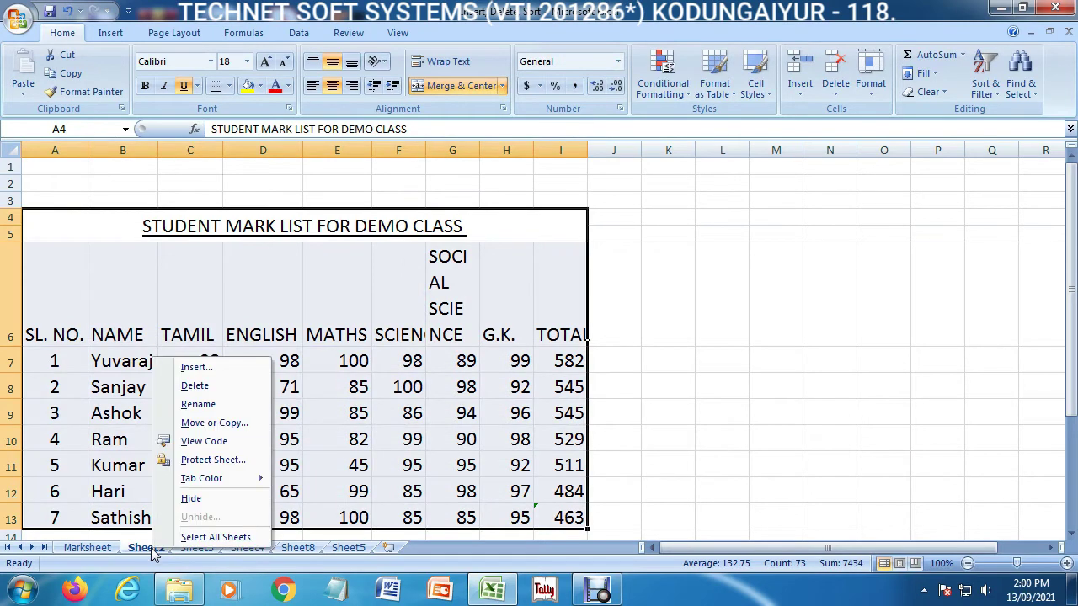
click(213, 407)
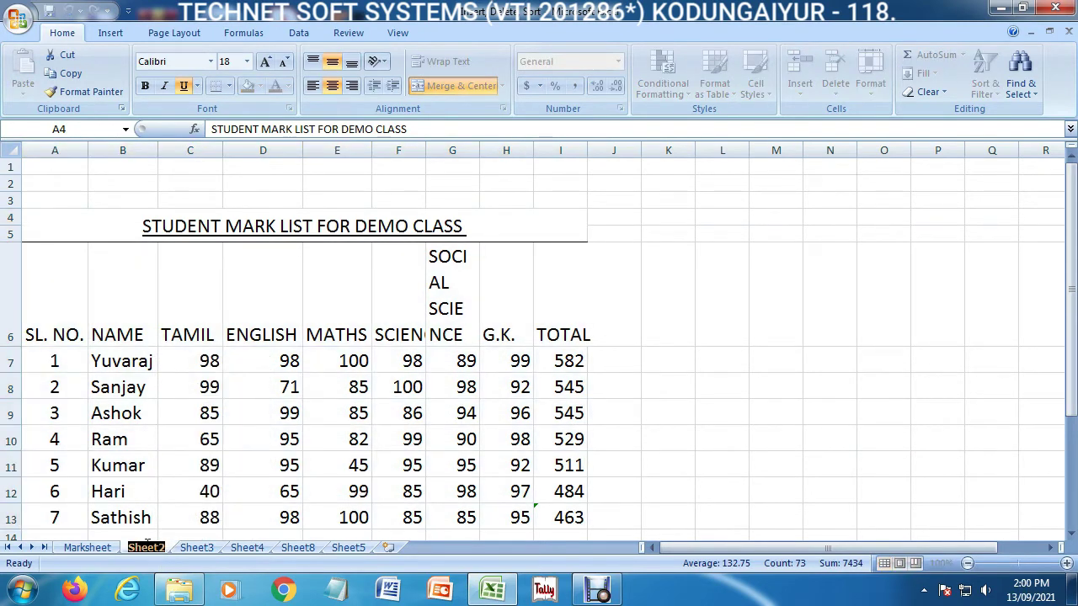
key(BackSpace)
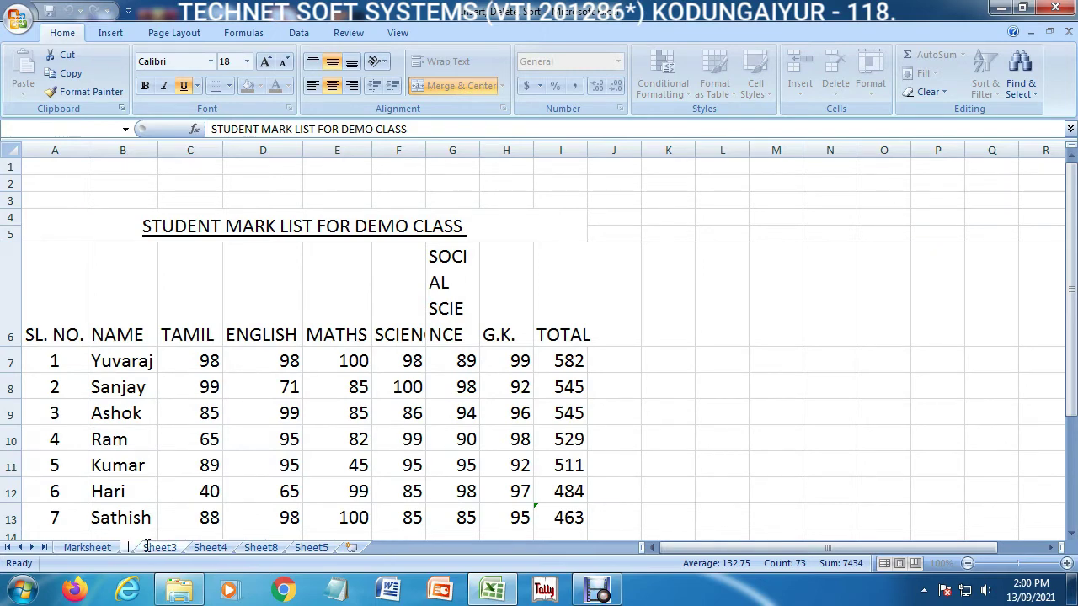
key(Return)
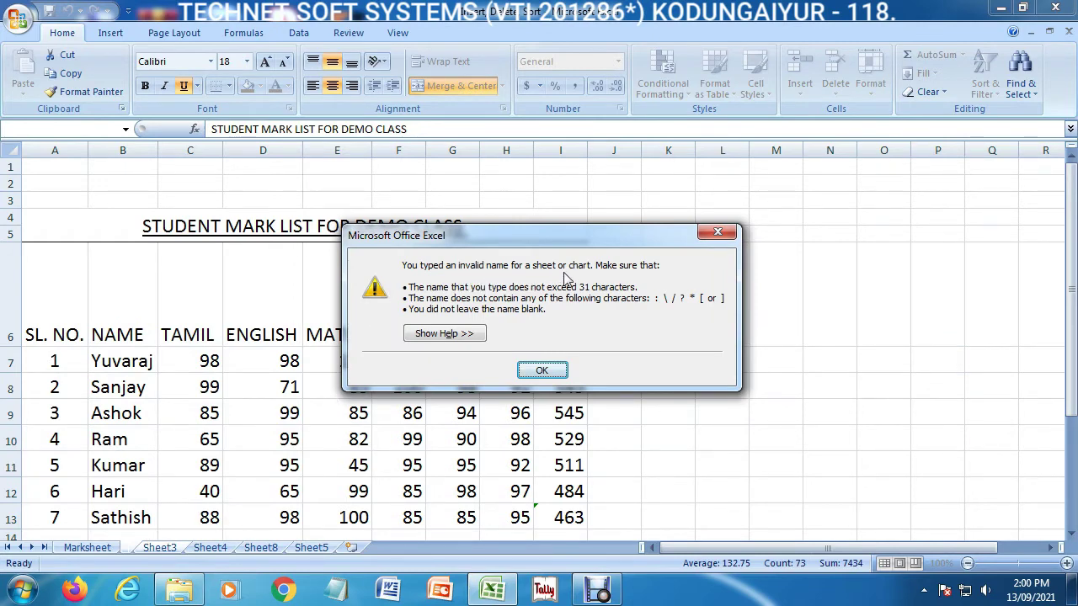
click(551, 372)
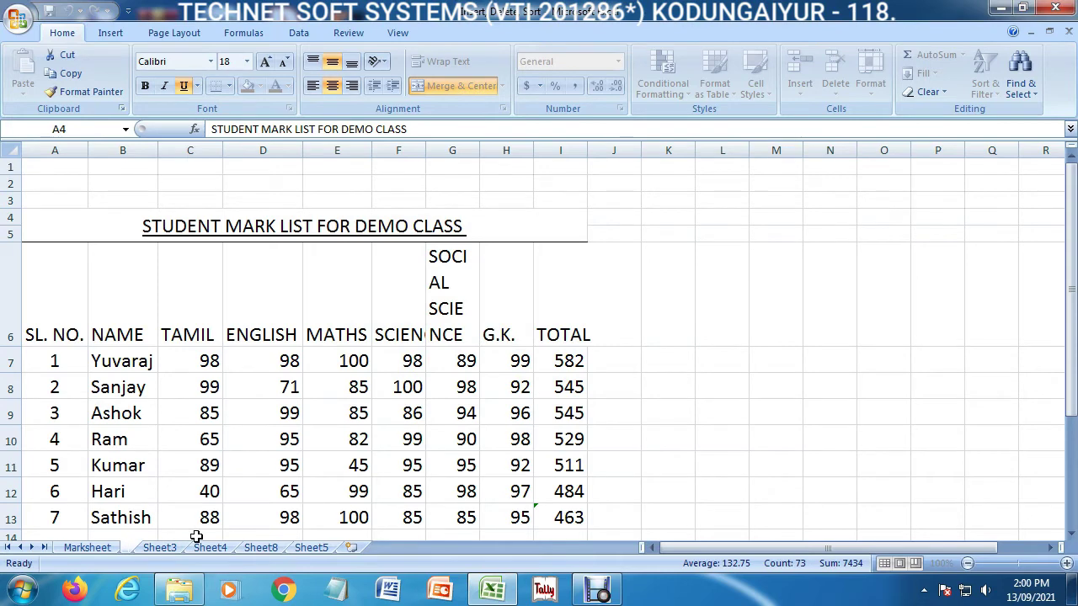
text(Ma)
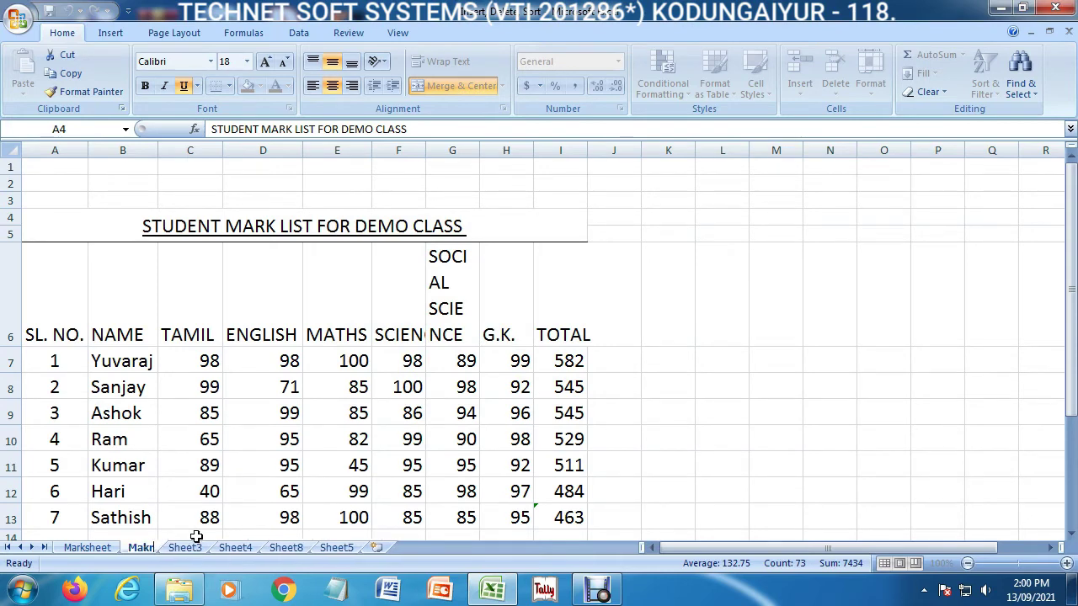
text(r)
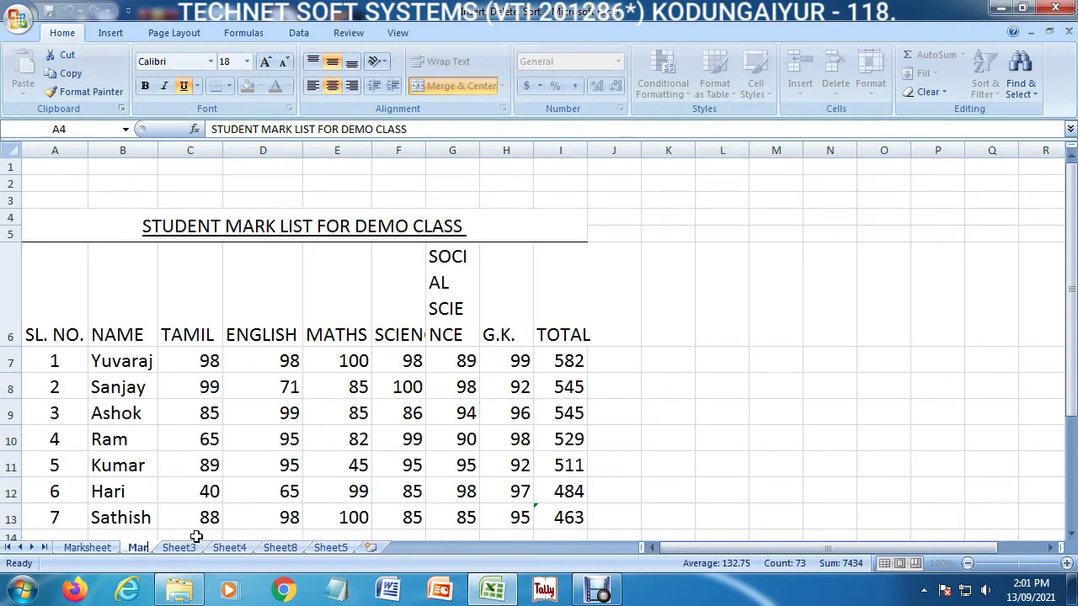
text(k)
click(316, 491)
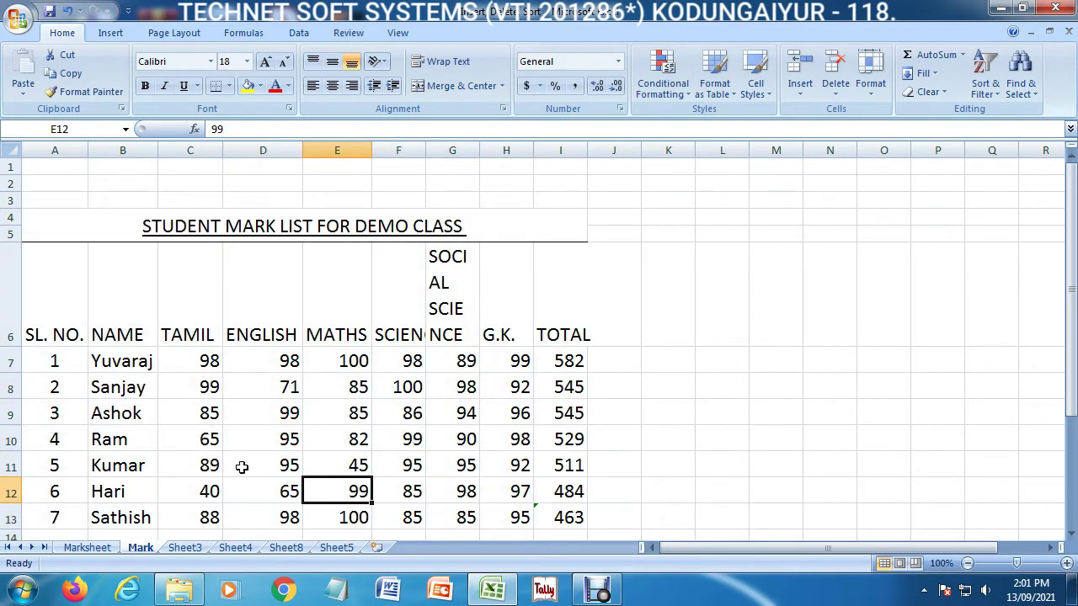
click(99, 551)
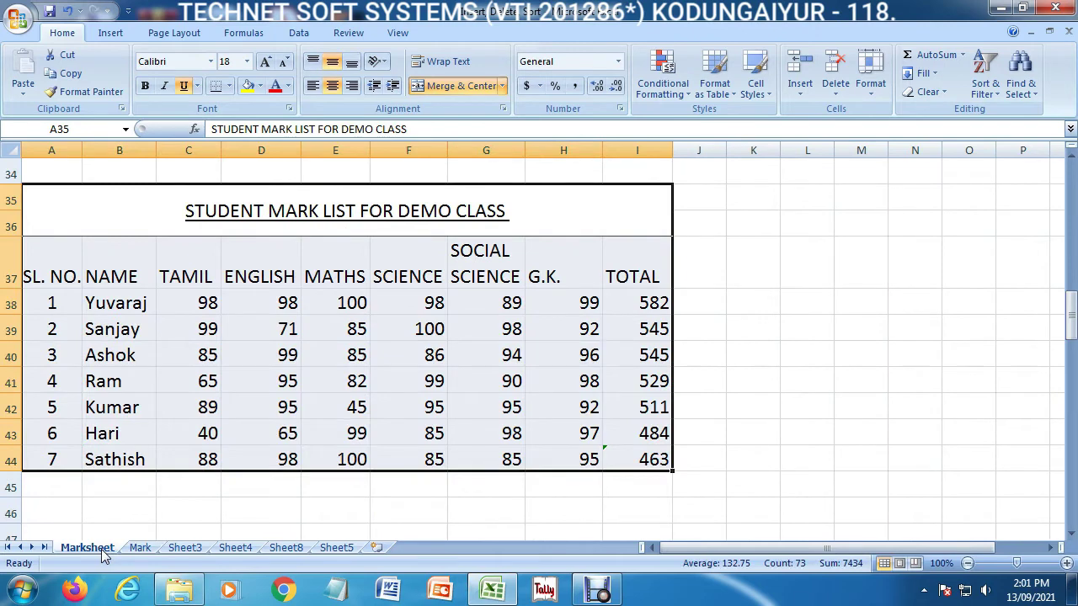
- Use Move or Copy with Create a copy ticked to place Marksheet (2) before Marksheet
right_click(102, 553)
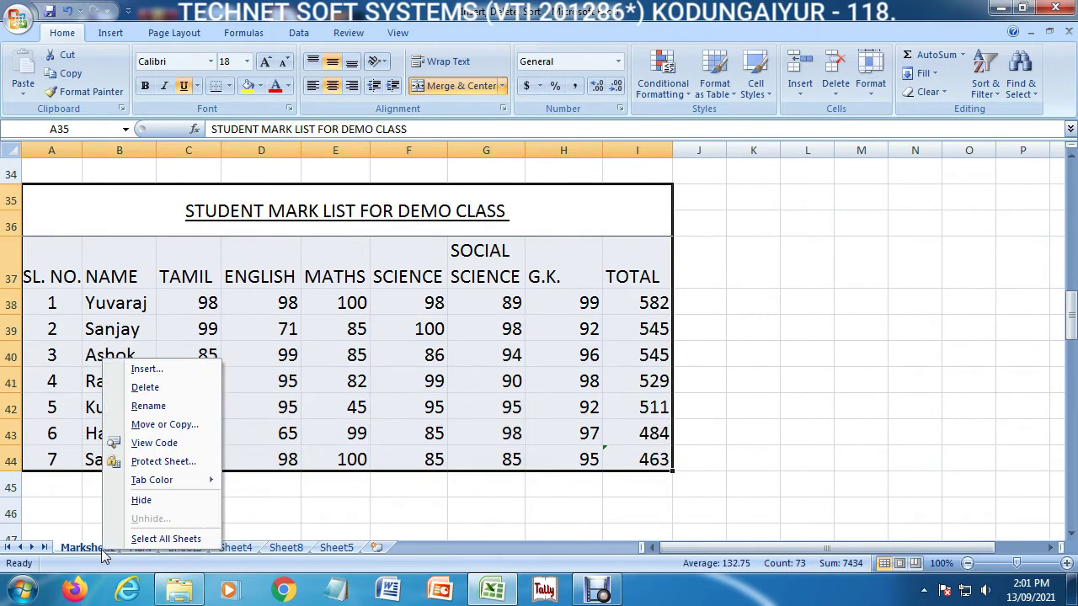
click(160, 425)
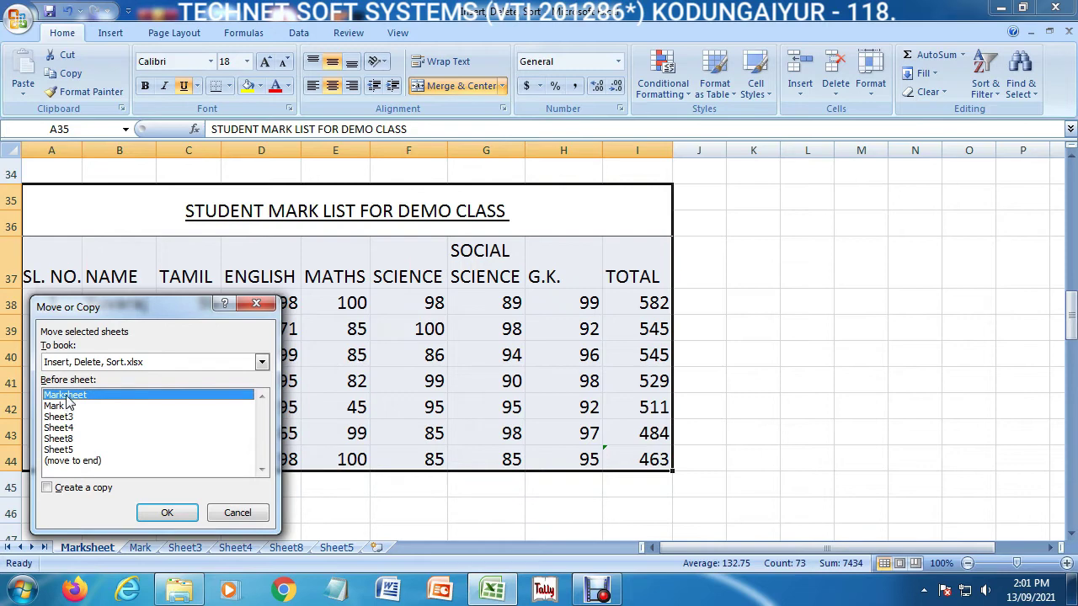
click(56, 489)
click(63, 427)
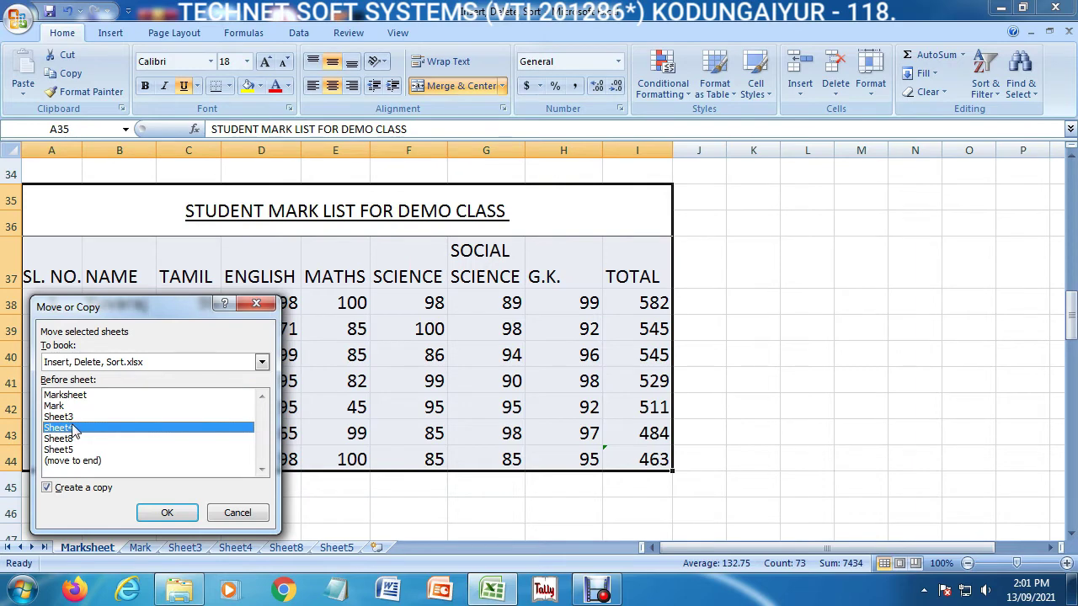
click(74, 396)
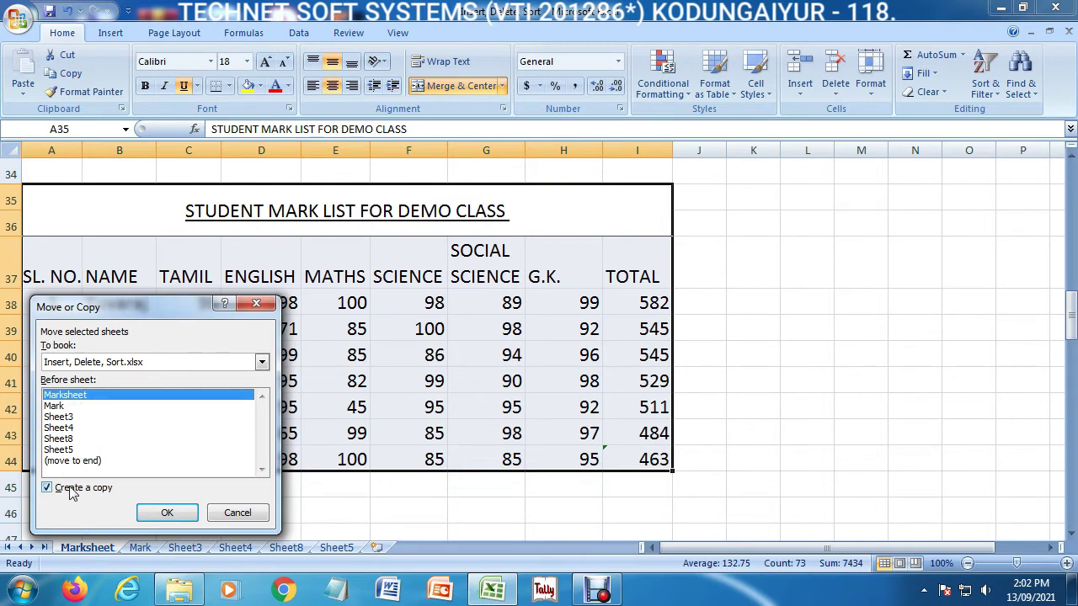
click(166, 512)
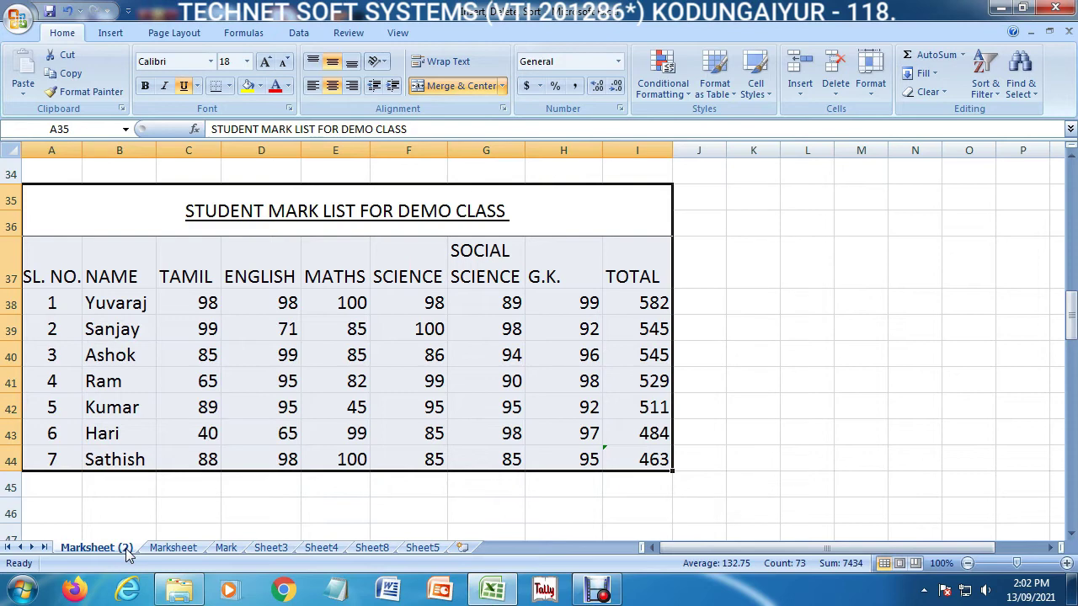
- Rename the Marksheet (2) sheet to Quarterly
double_click(86, 549)
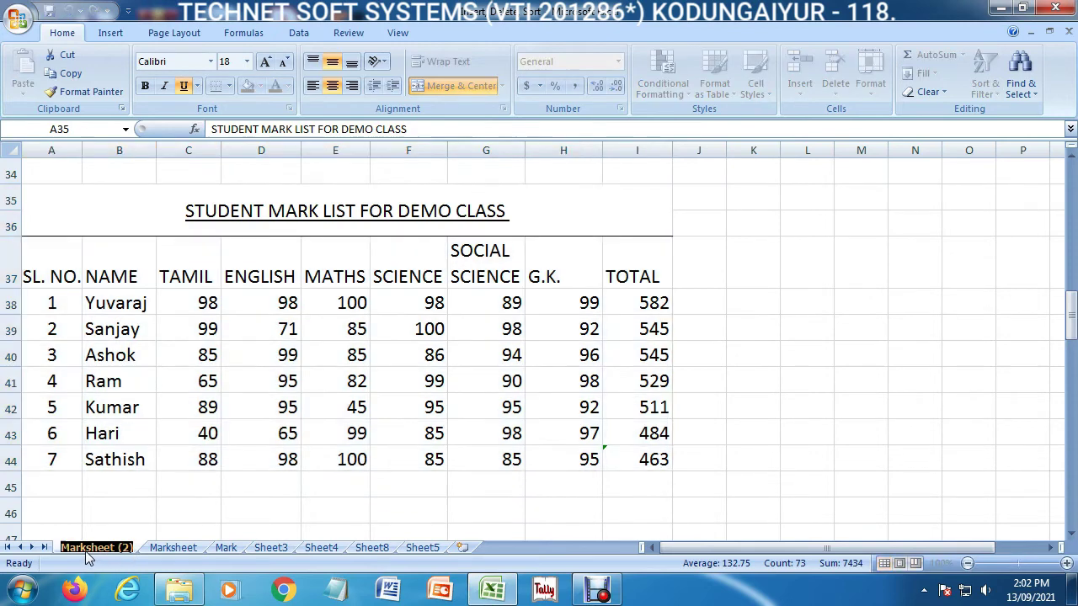
key(BackSpace)
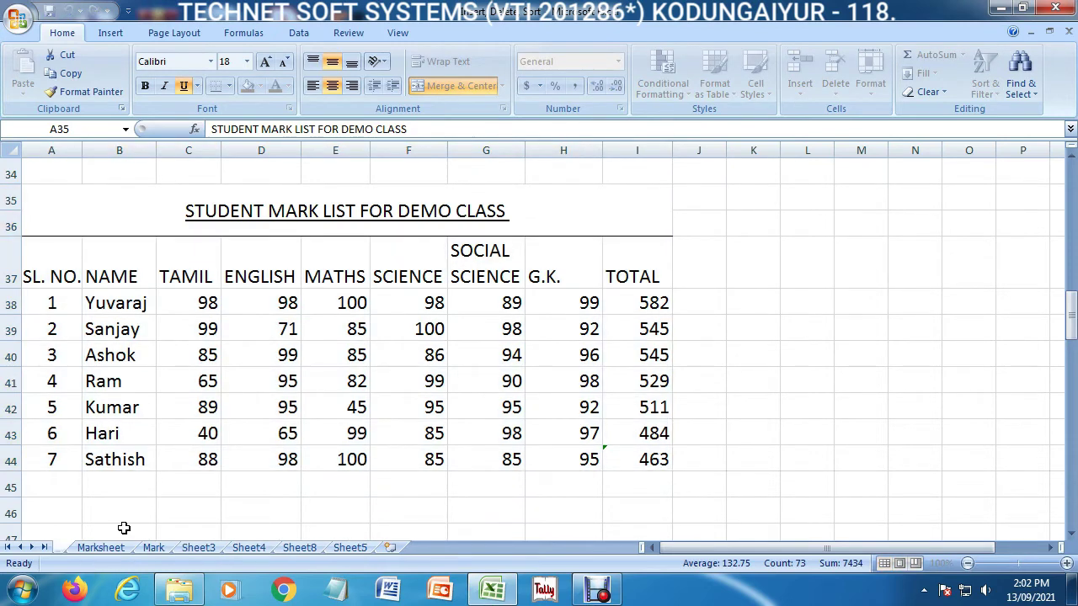
text(uQuarter)
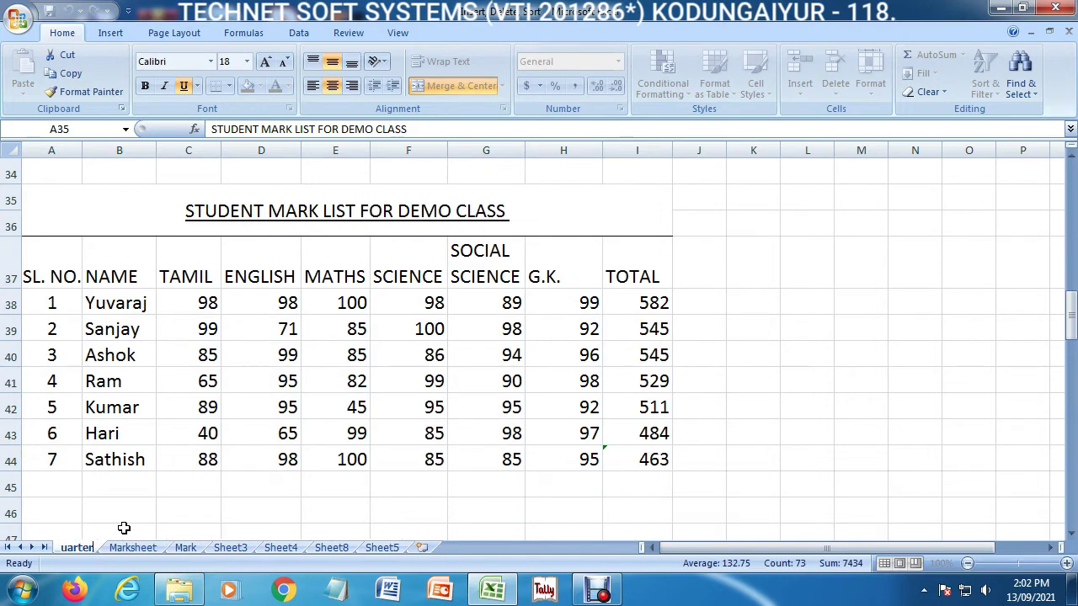
key(BackSpace)
key(BackSpace)
key(BackSpace)
key(BackSpace)
key(BackSpace)
key(BackSpace)
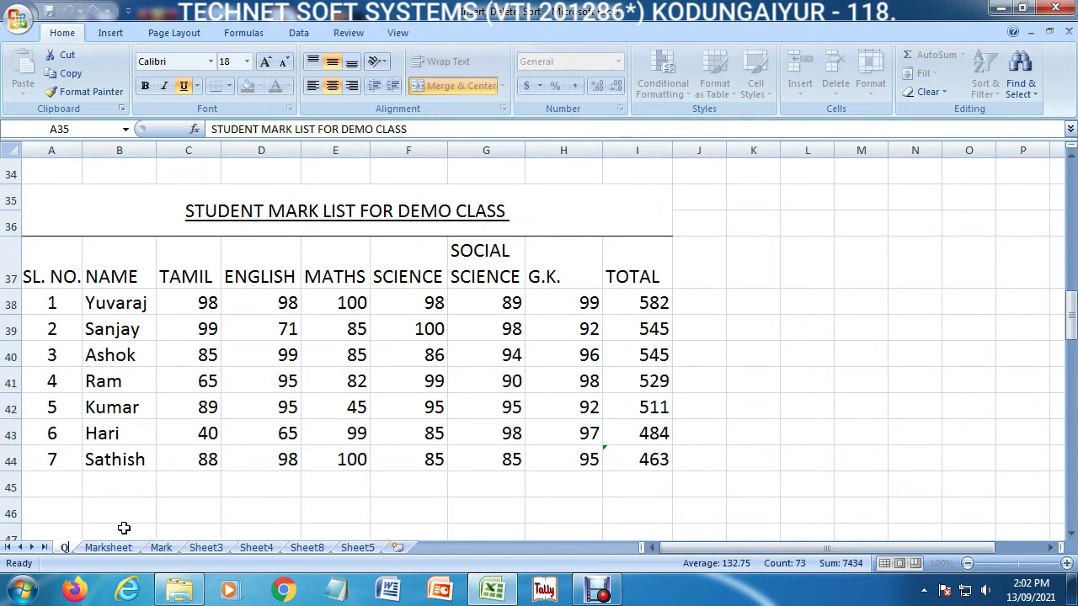
text(uarterly)
key(Return)
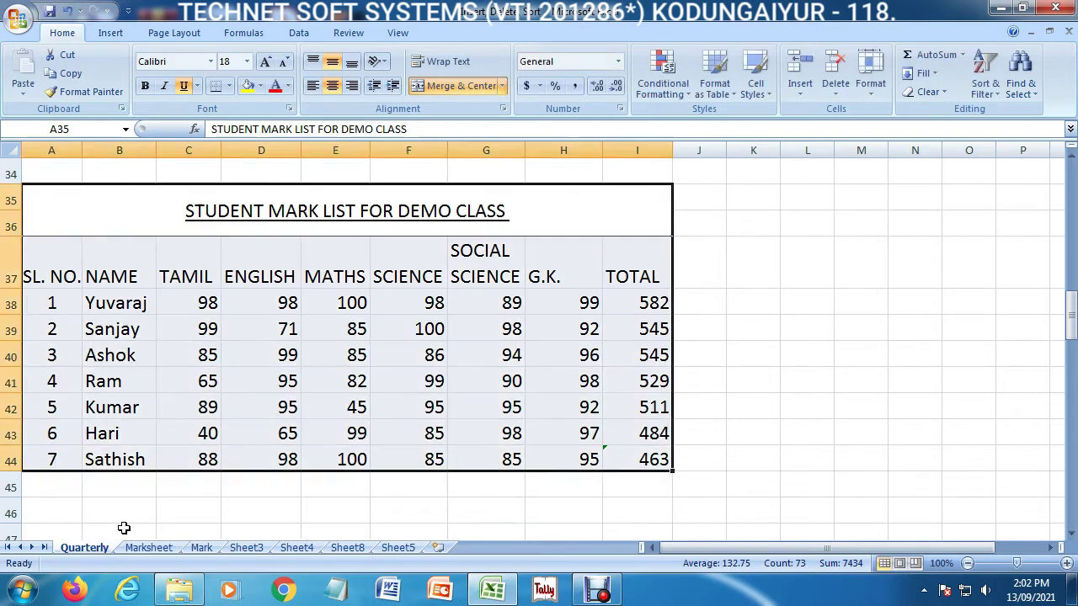
- Change the A35 title to 'Quarterly STUDENT MARK LIST', removing FOR DEMO CLASS
double_click(190, 211)
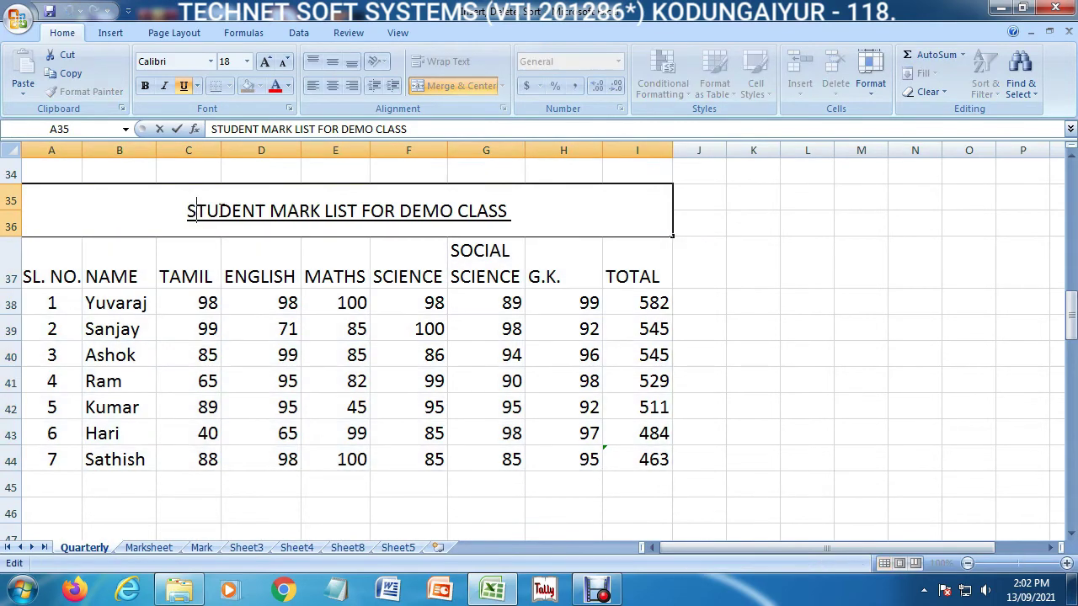
text(Q)
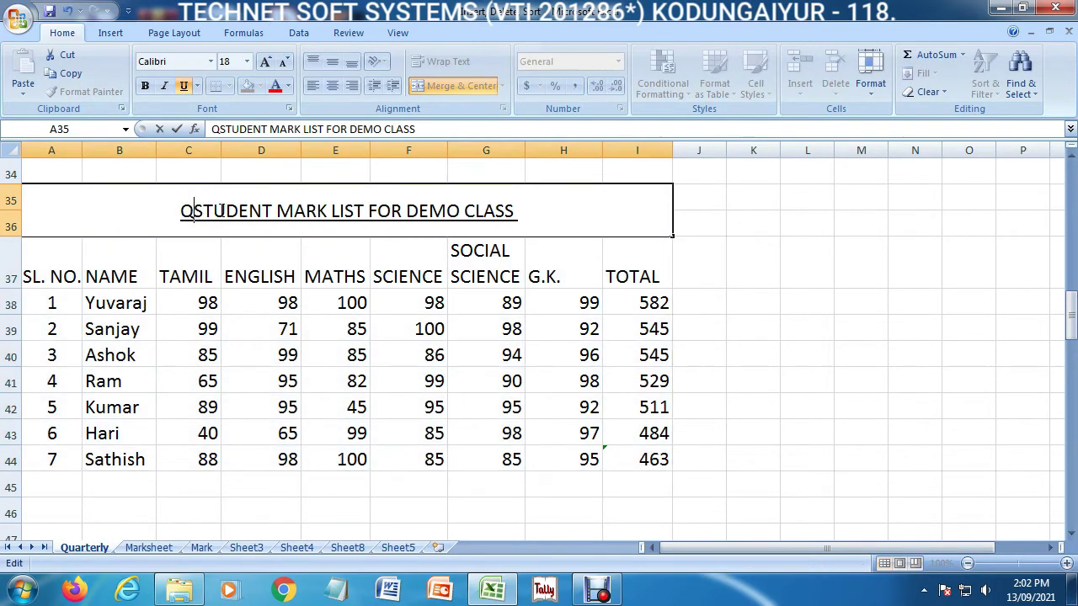
text(uarterly)
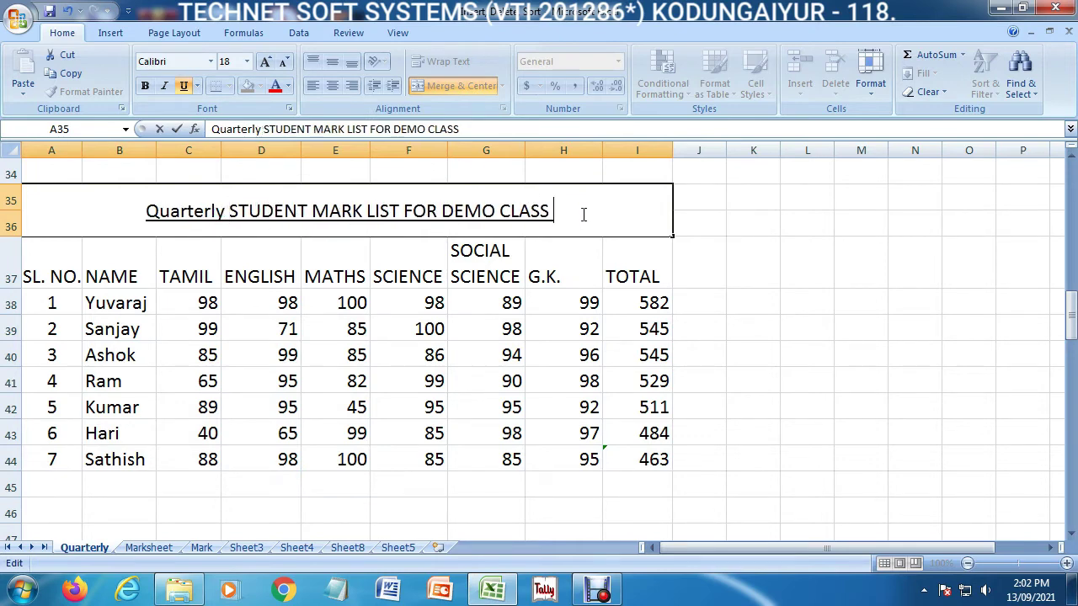
key(BackSpace)
key(BackSpace)
key(BackSpace)
key(BackSpace)
key(BackSpace)
key(BackSpace)
key(BackSpace)
key(BackSpace)
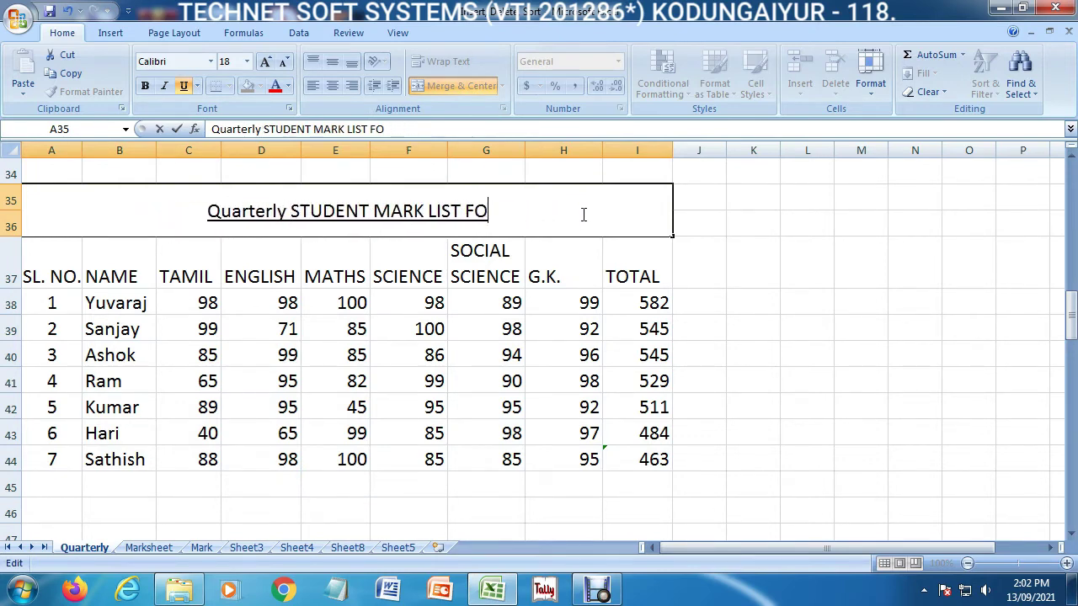
key(BackSpace)
key(BackSpace)
key(BackSpace)
key(Return)
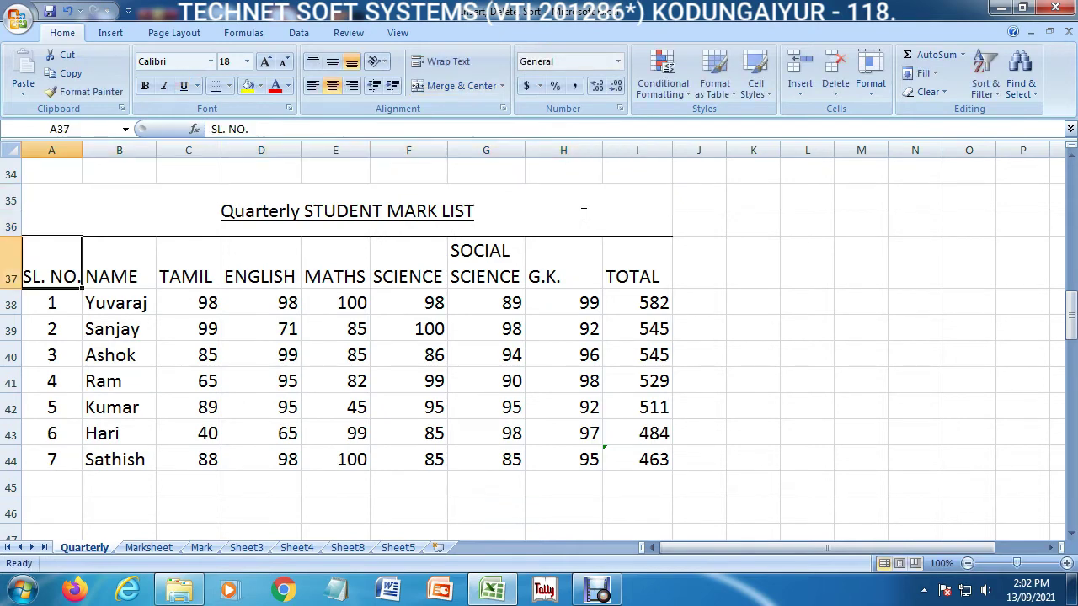
click(355, 348)
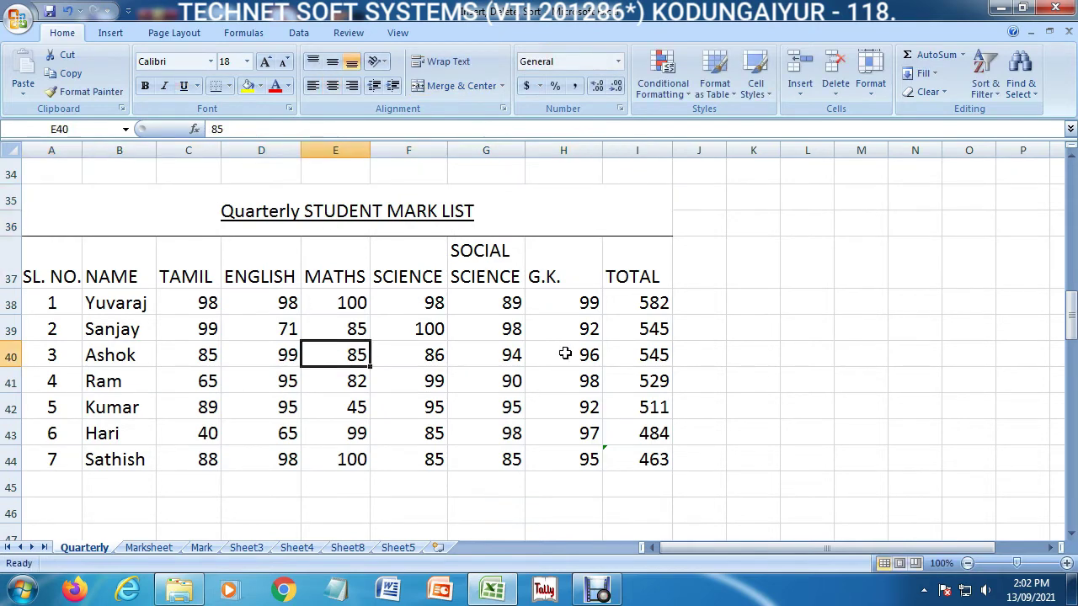
- Make a copy of the Quarterly sheet and name it Half-yearly
click(327, 384)
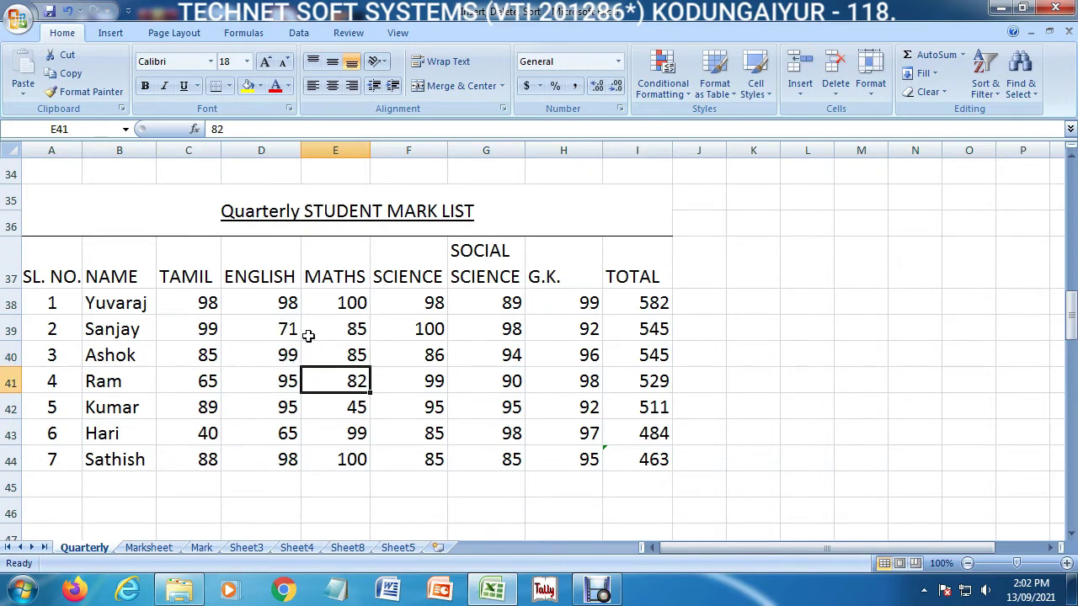
right_click(97, 549)
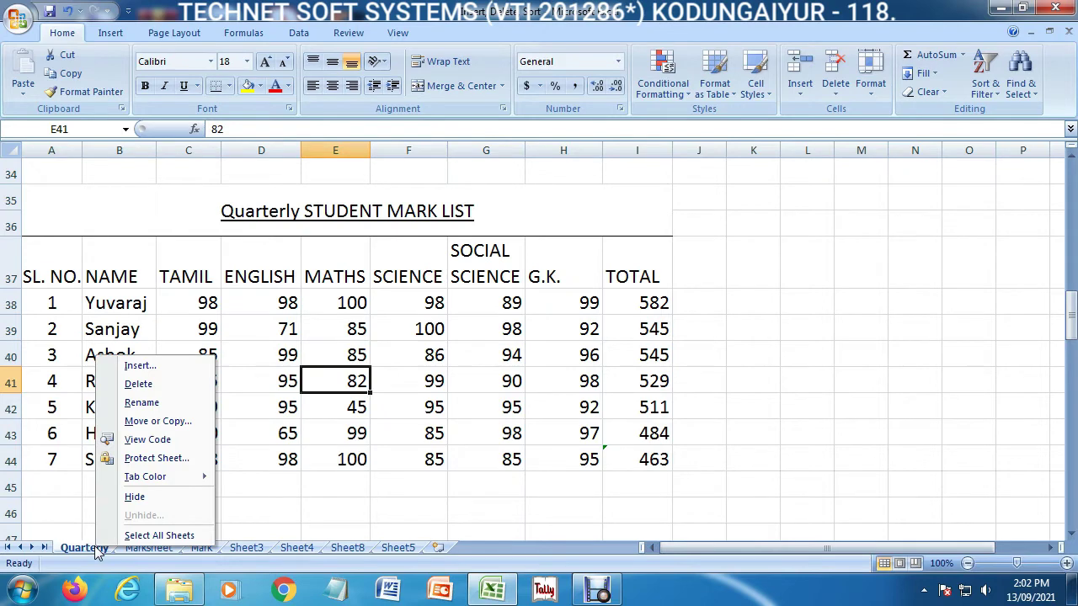
click(168, 422)
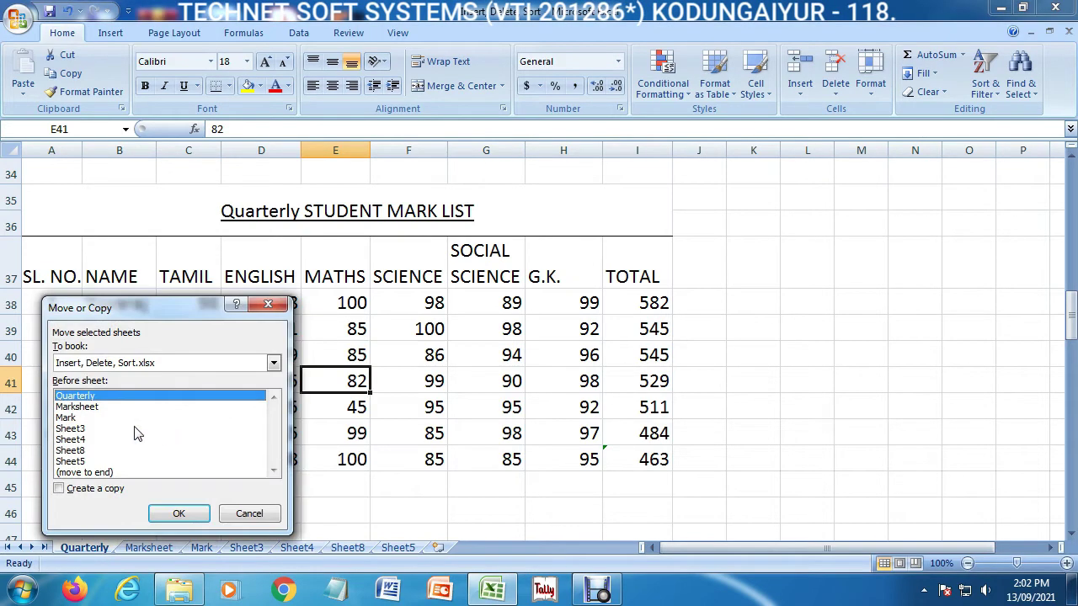
click(59, 489)
click(179, 514)
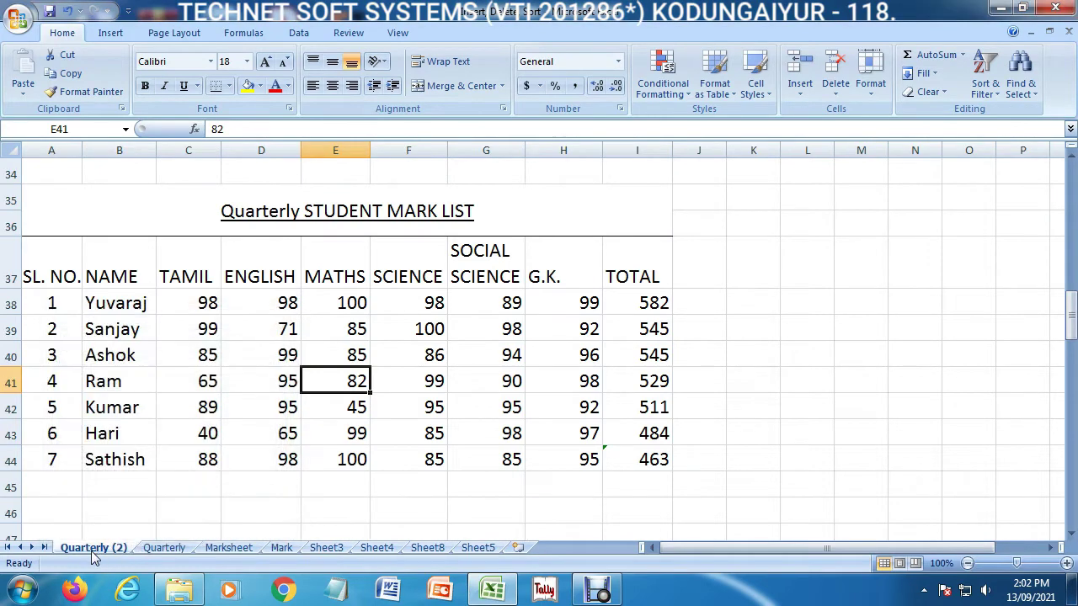
drag(99, 552, 312, 437)
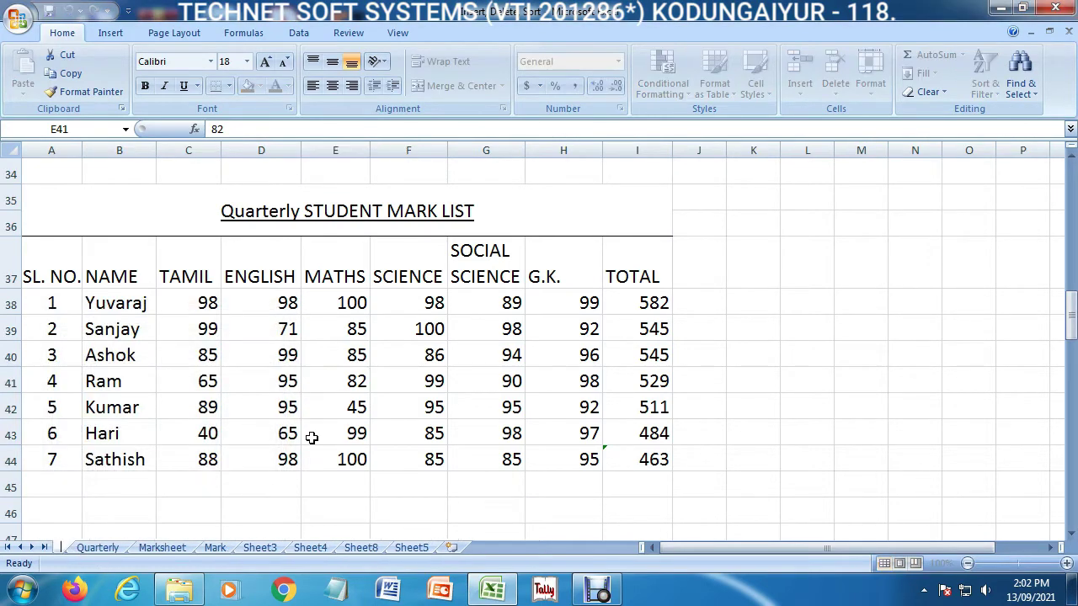
text(Hal)
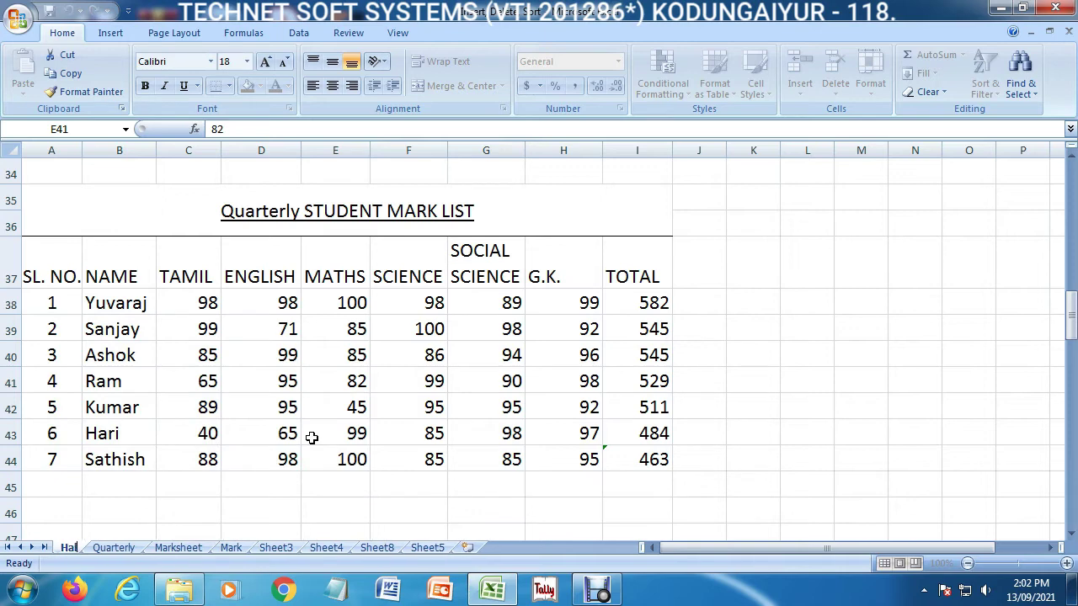
text(f-year)
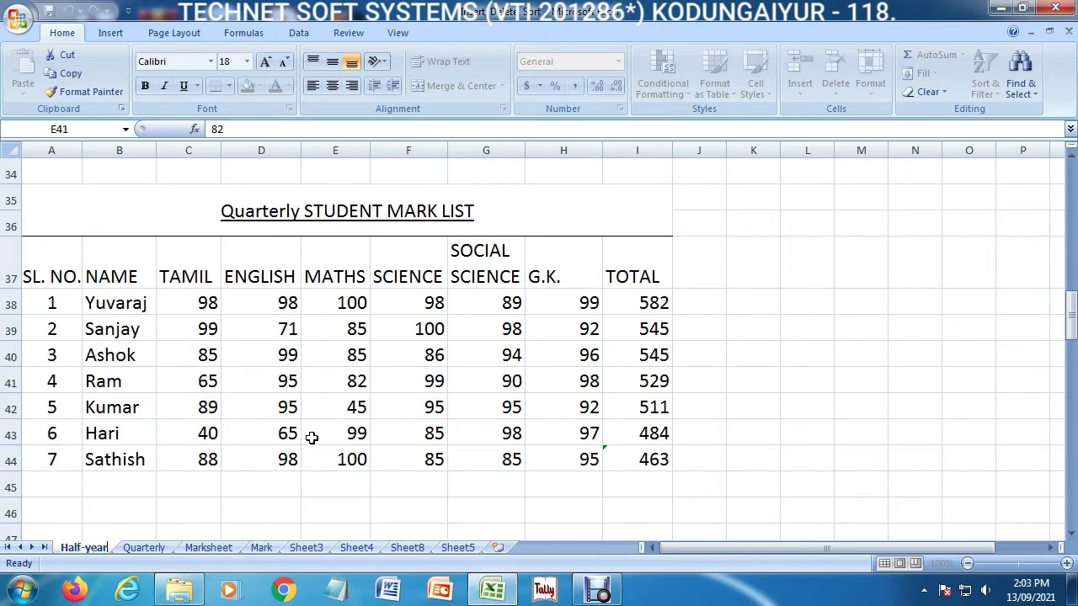
text(ly)
key(Return)
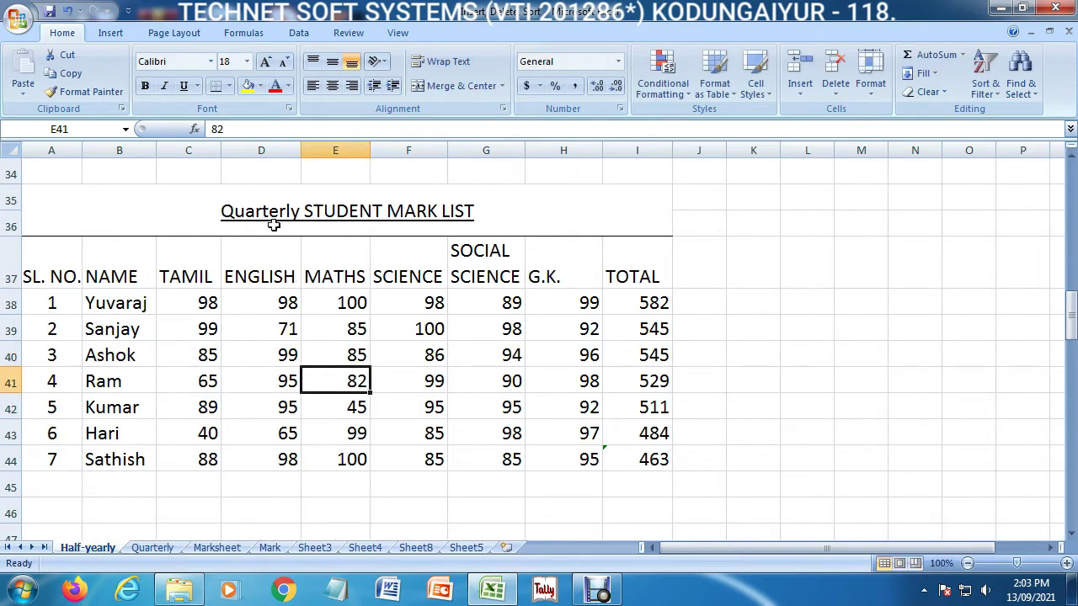
- Retitle the table 'Half Yearly STUDENT MARK LIST' and select the mark block A37:H44
double_click(221, 208)
key(Delete)
key(Delete)
key(Delete)
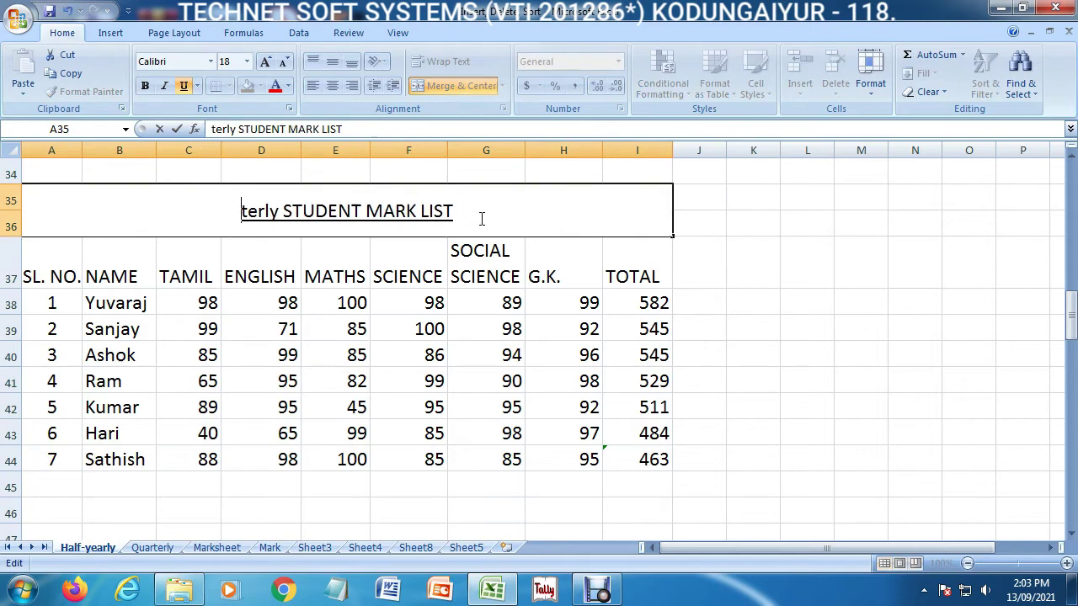
key(Delete)
key(Delete)
key(Delete)
key(Delete)
key(Delete)
key(Delete)
text(H)
key(Left)
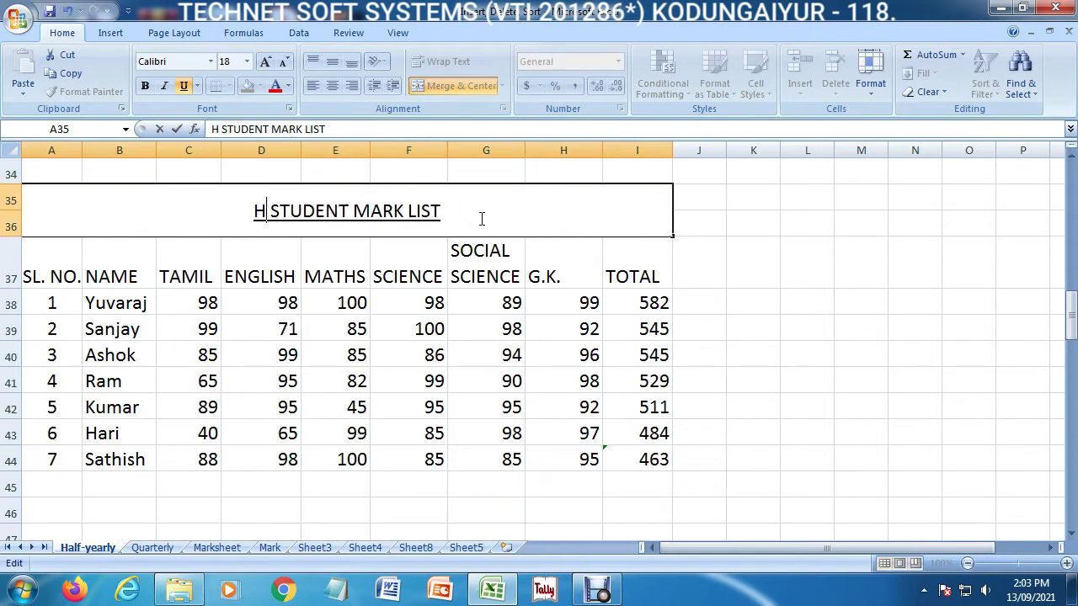
text(lf)
key(BackSpace)
key(BackSpace)
text(al)
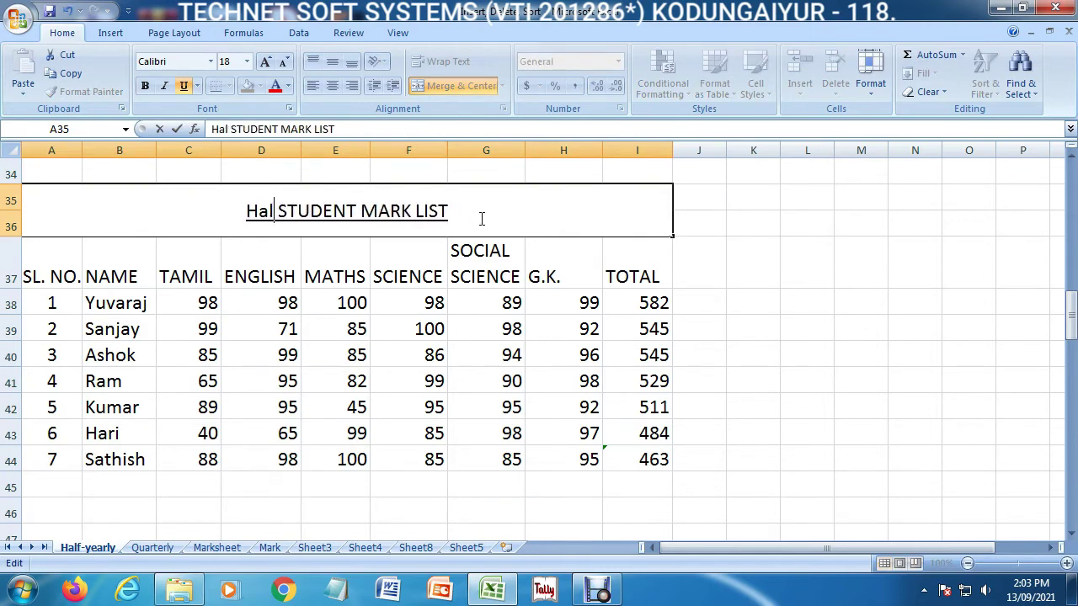
text(f Year)
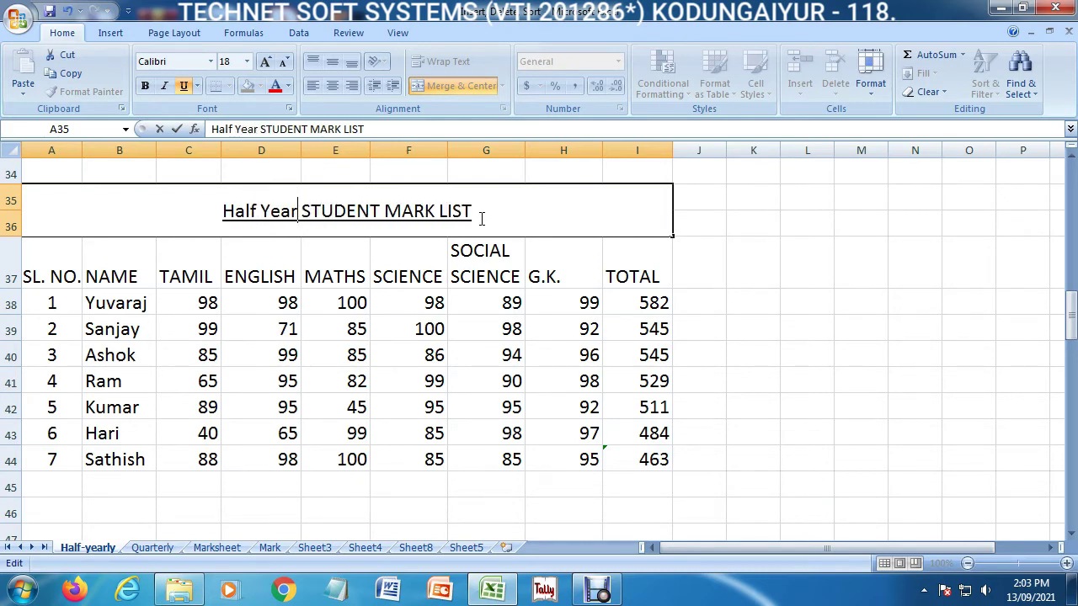
text(ly)
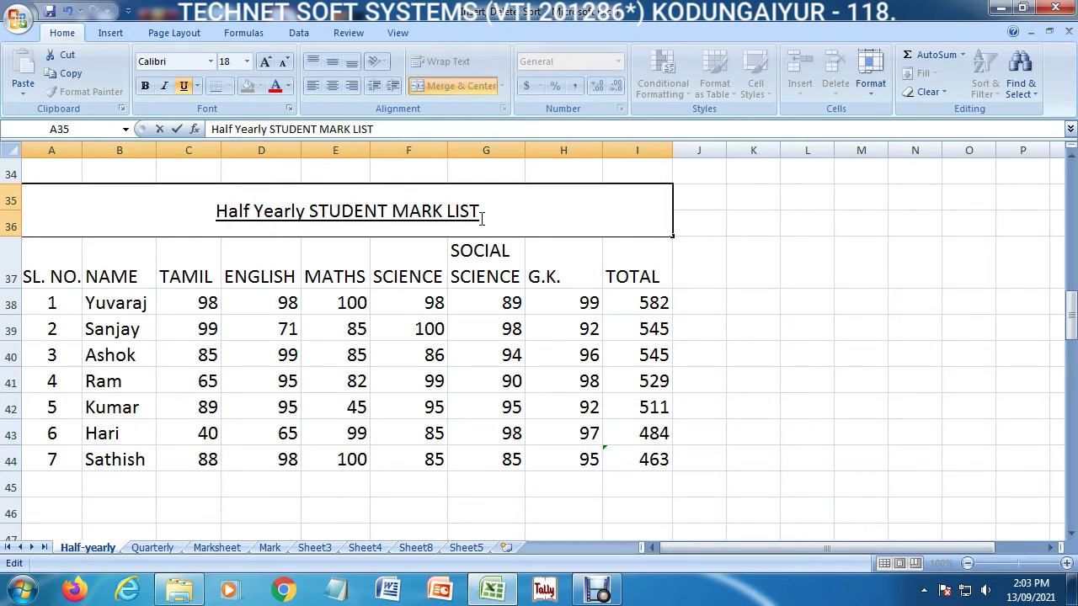
key(Return)
click(421, 329)
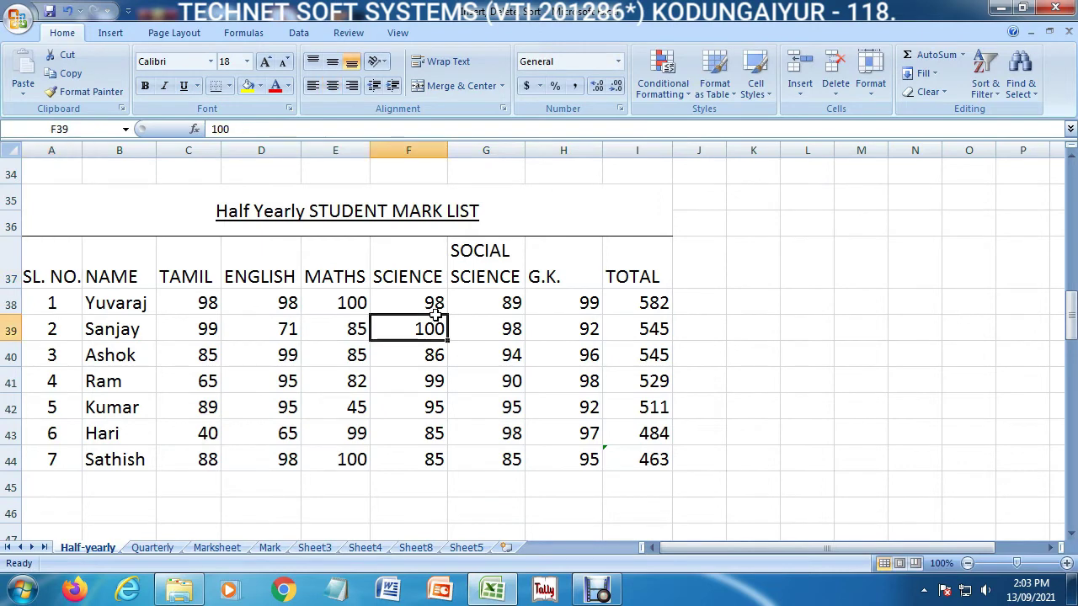
mouse_move(63, 274)
mouse_down()
mouse_move(232, 486)
mouse_move(488, 492)
mouse_up()
click(270, 548)
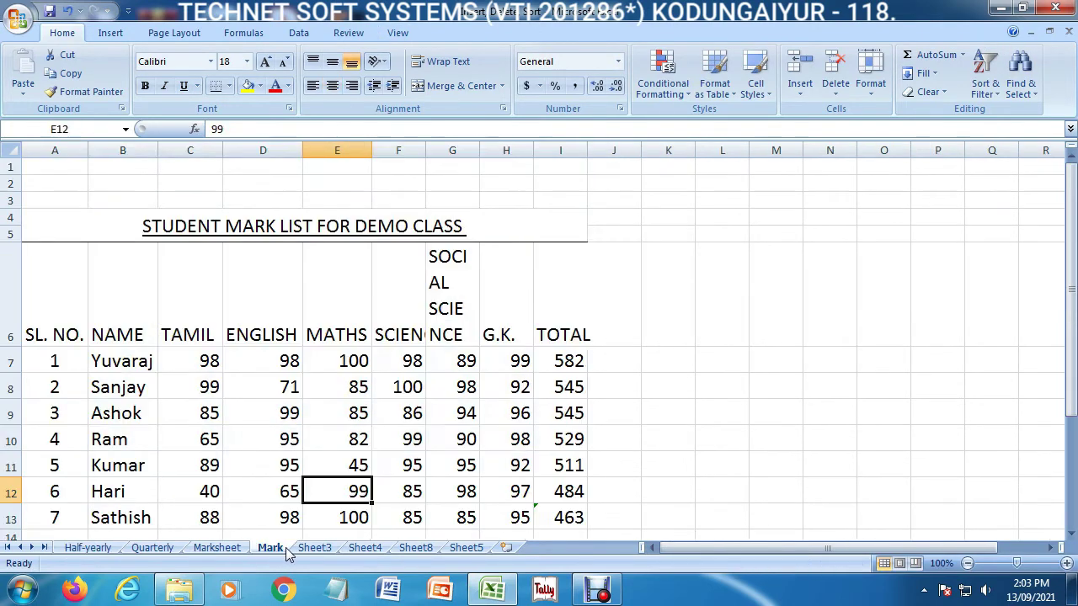
click(152, 388)
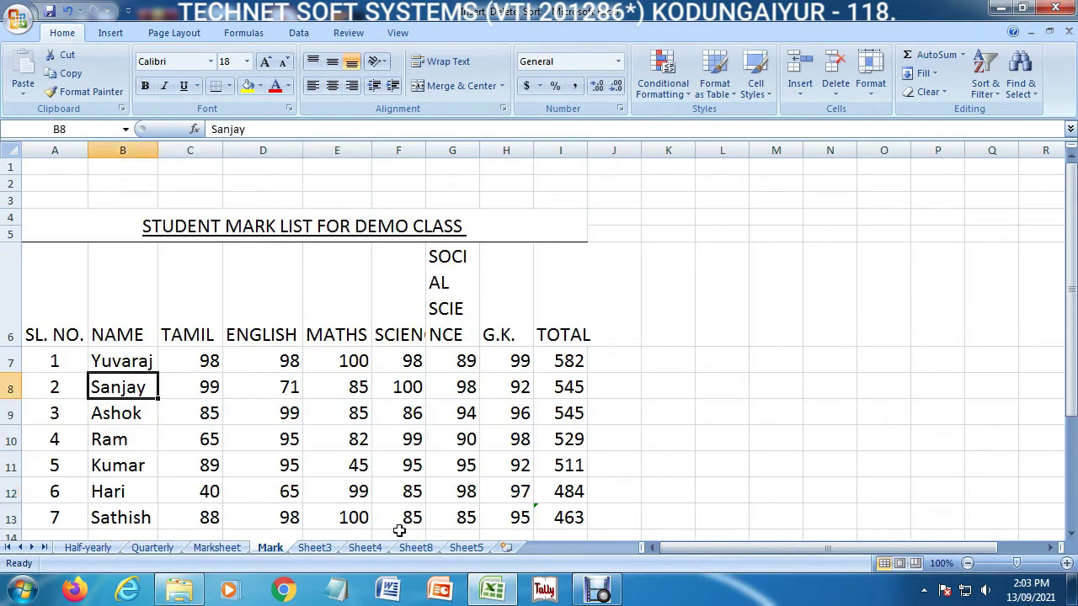
click(93, 549)
click(486, 327)
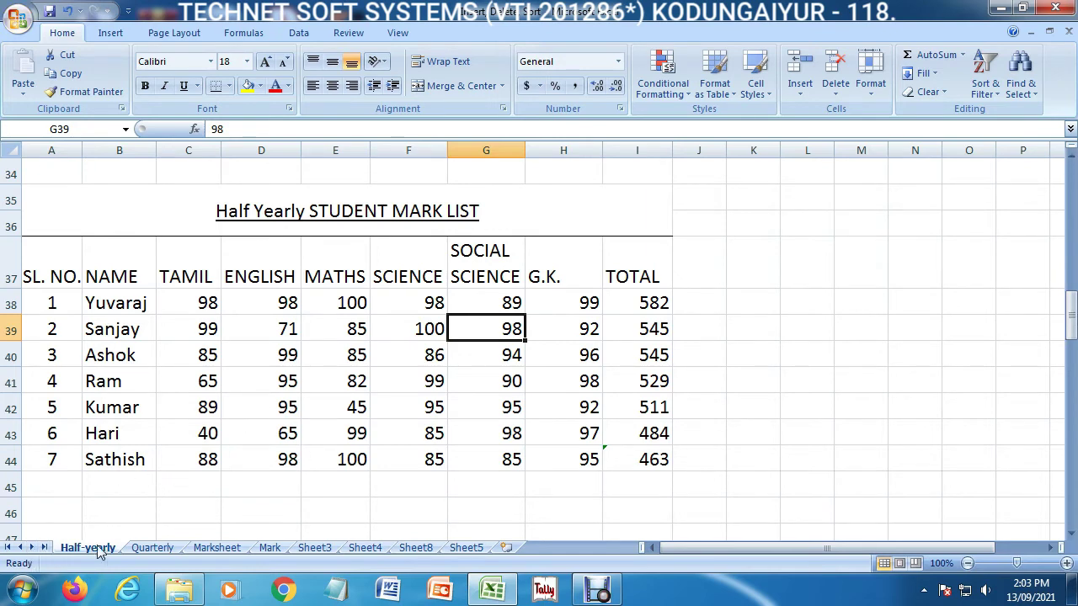
- Insert four new blank worksheets, Sheet11 through Sheet14
click(505, 548)
double_click(531, 547)
click(562, 548)
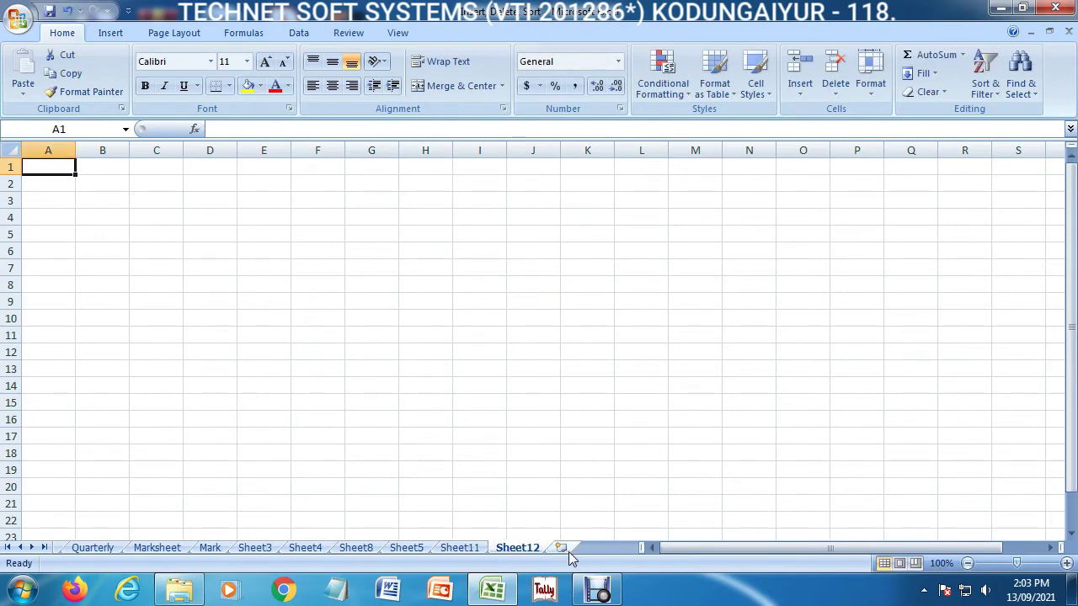
click(564, 548)
click(564, 548)
click(482, 352)
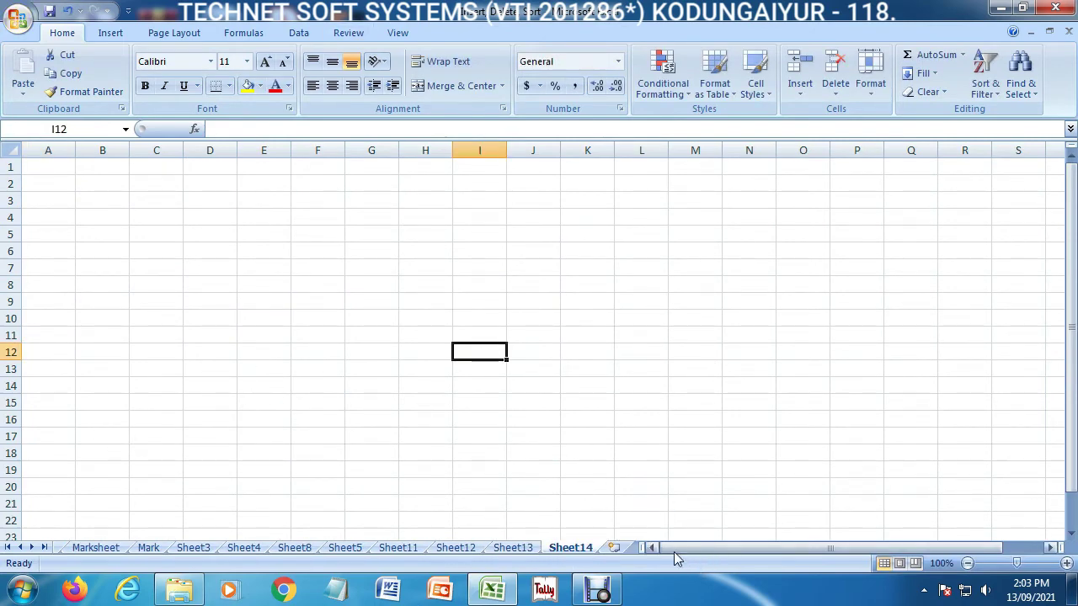
- Scroll the sheet tabs back to Quarterly and Half-yearly, then forward to Sheet14
click(21, 548)
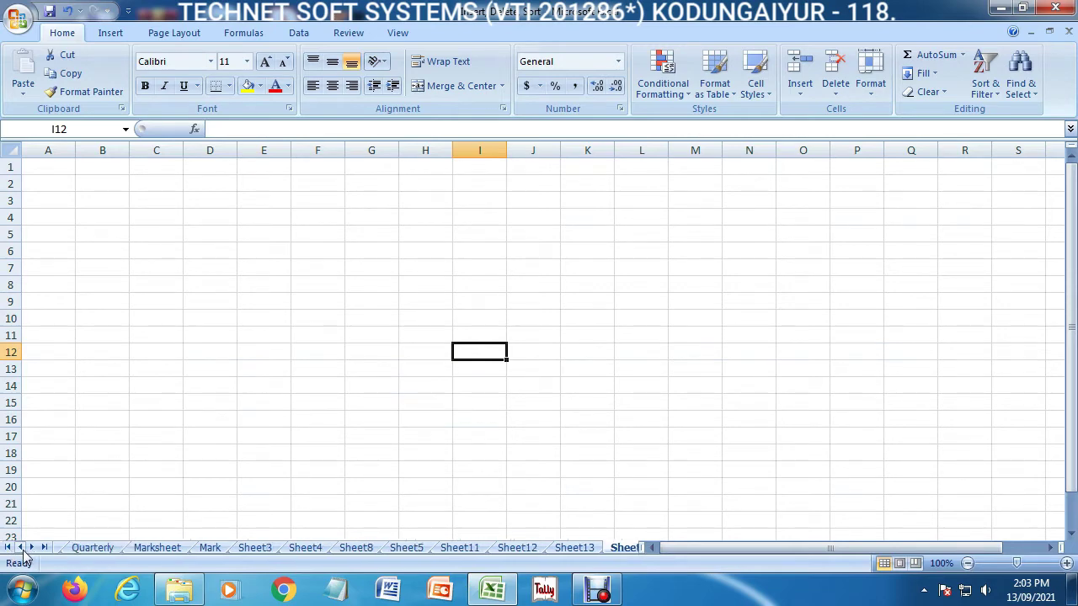
click(21, 548)
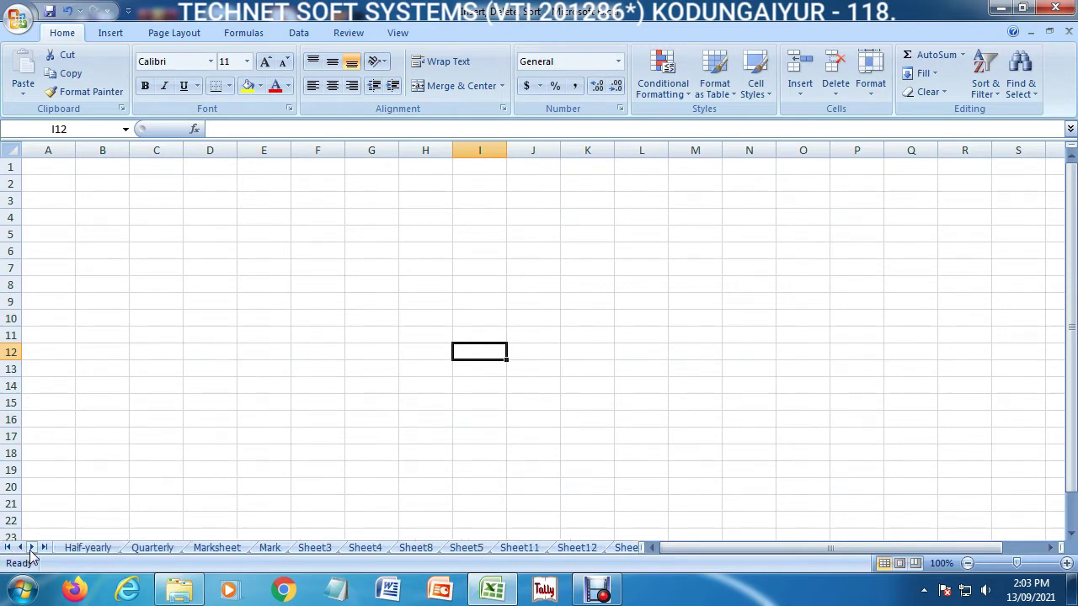
click(31, 548)
click(31, 548)
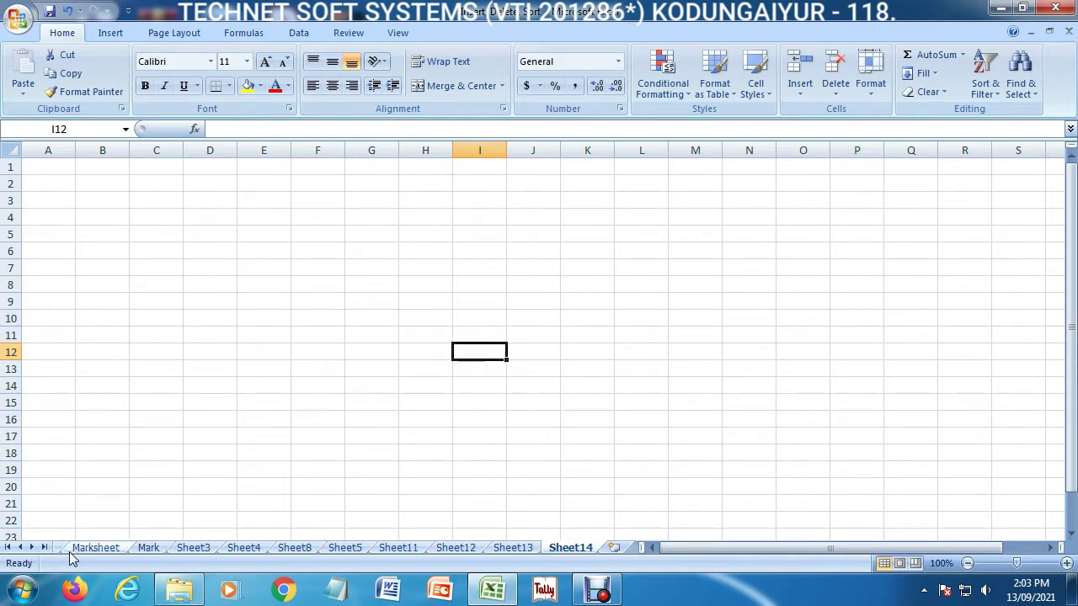
click(19, 549)
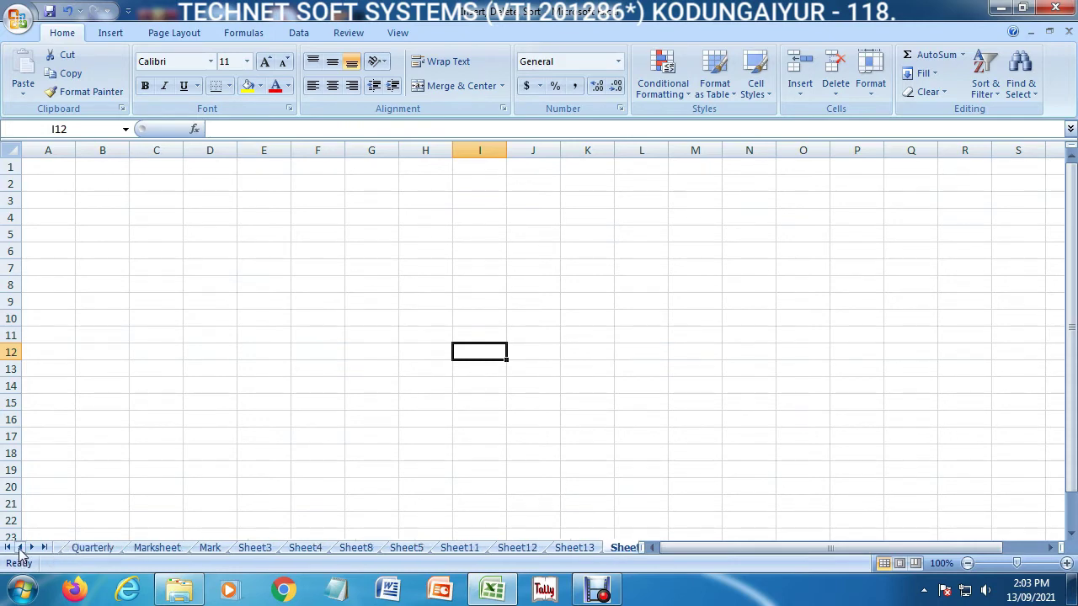
click(19, 548)
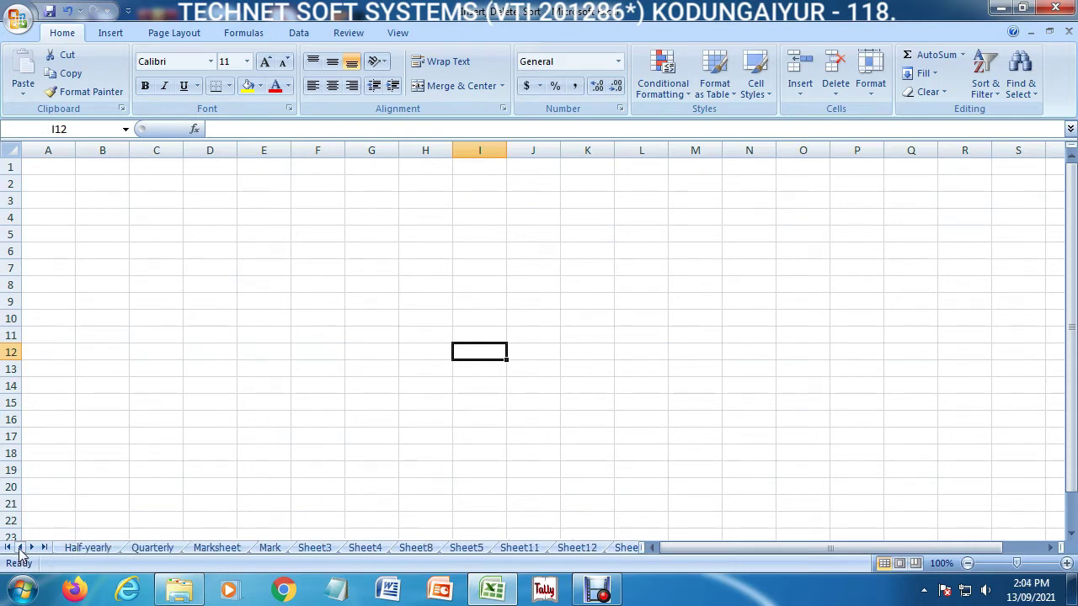
click(32, 549)
click(44, 548)
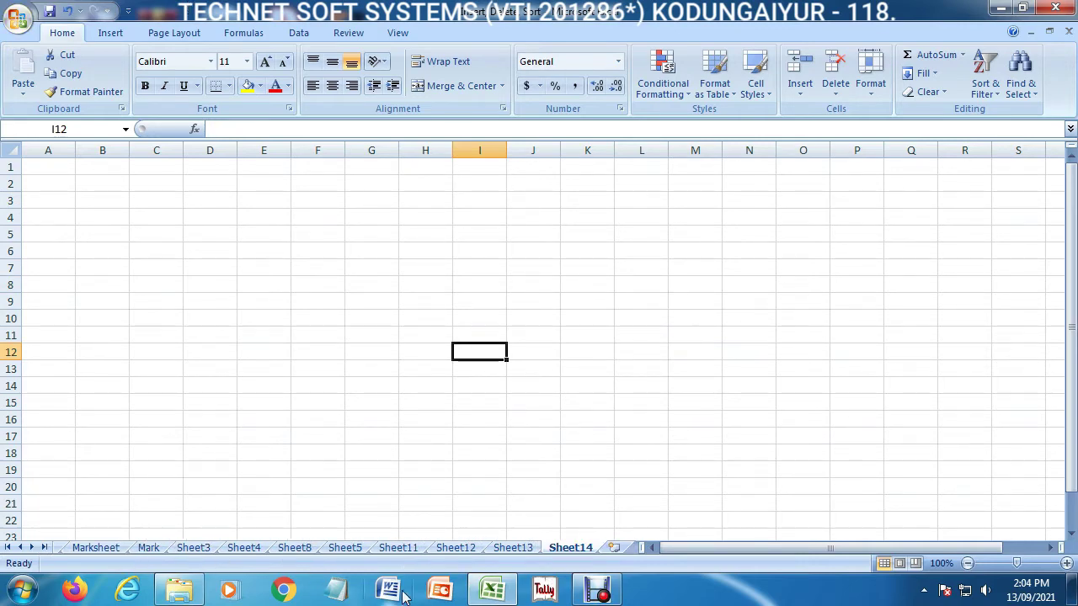
- Return to the Marksheet mark list and select cell F41 holding 99
click(202, 416)
click(100, 545)
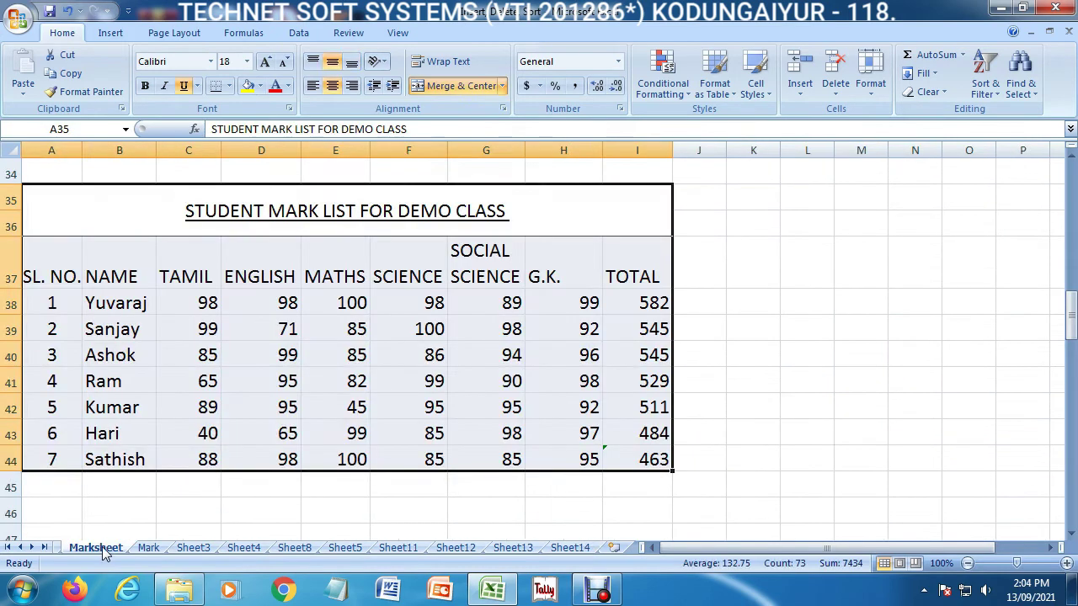
click(393, 384)
click(800, 89)
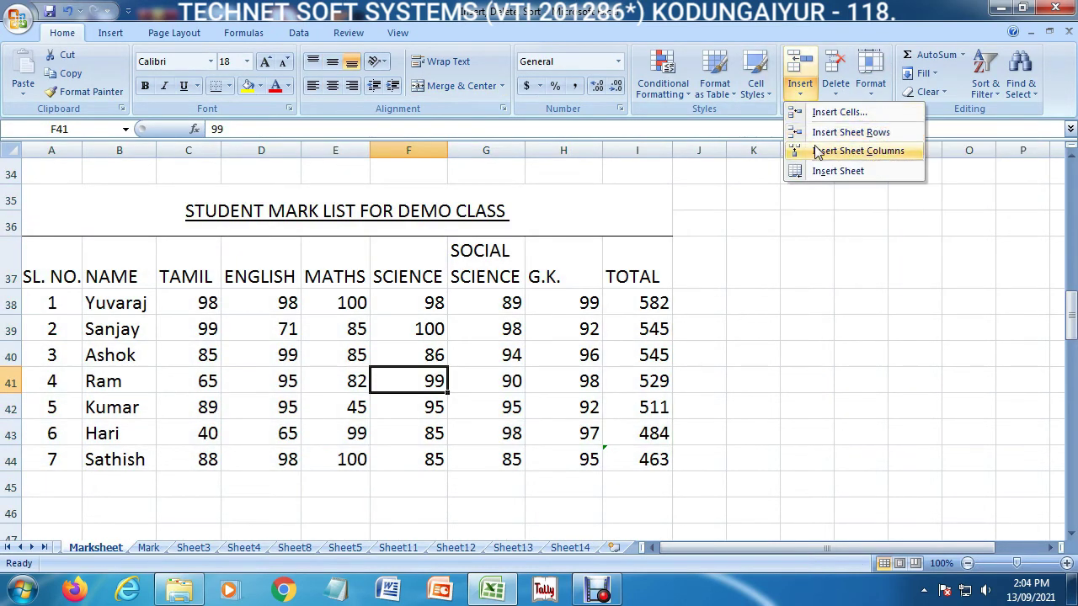
click(835, 88)
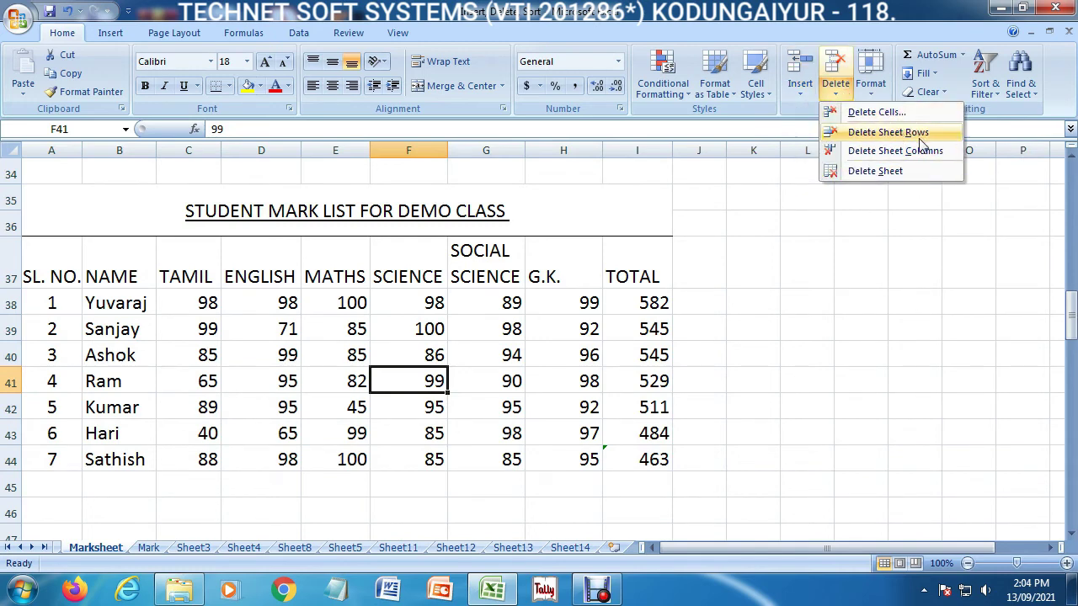
right_click(401, 379)
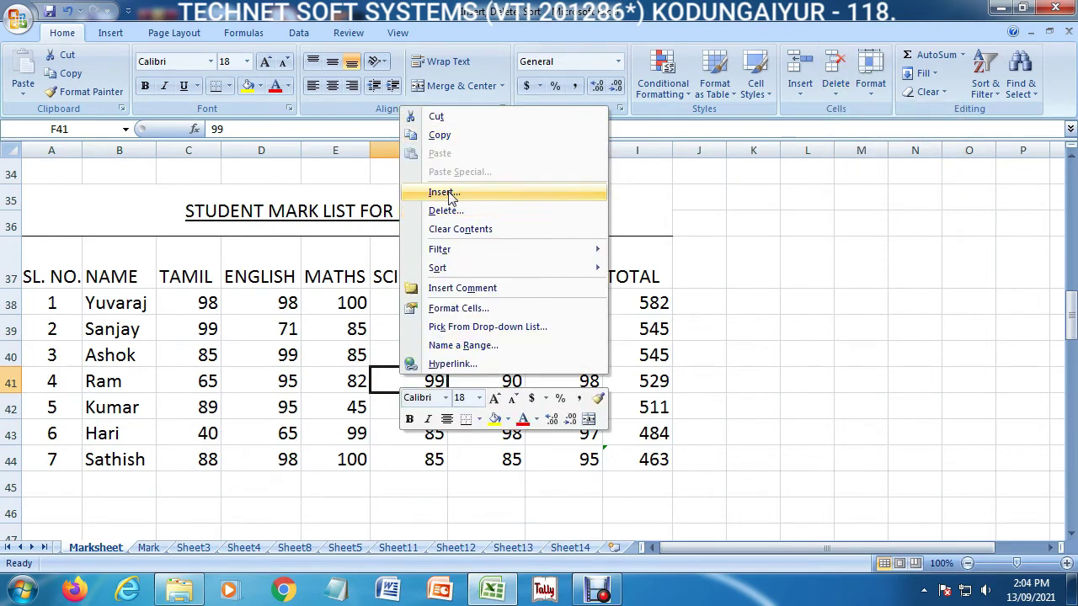
right_click(94, 544)
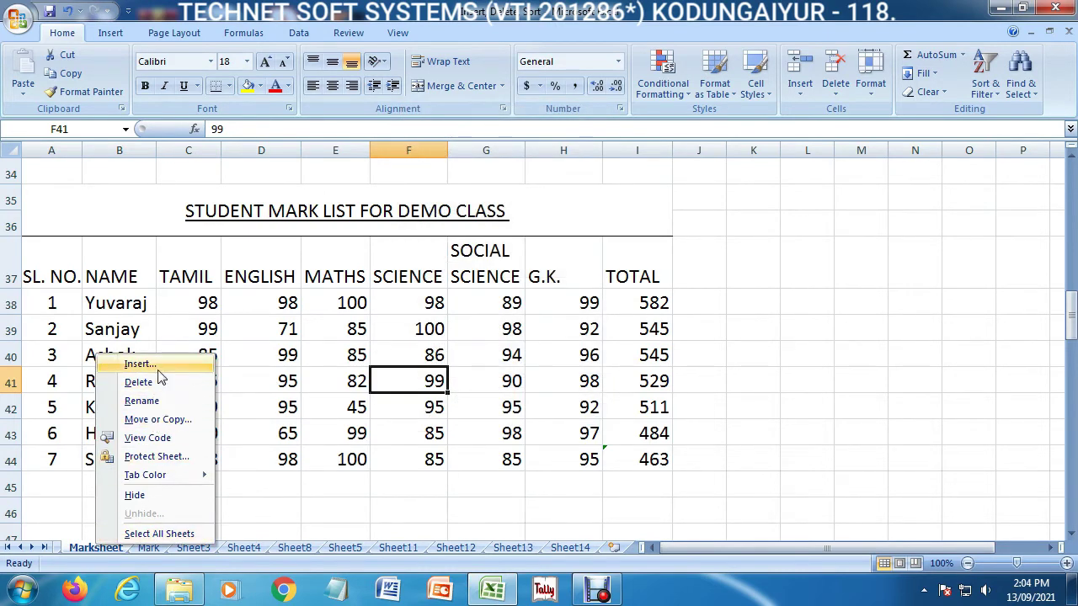
click(305, 409)
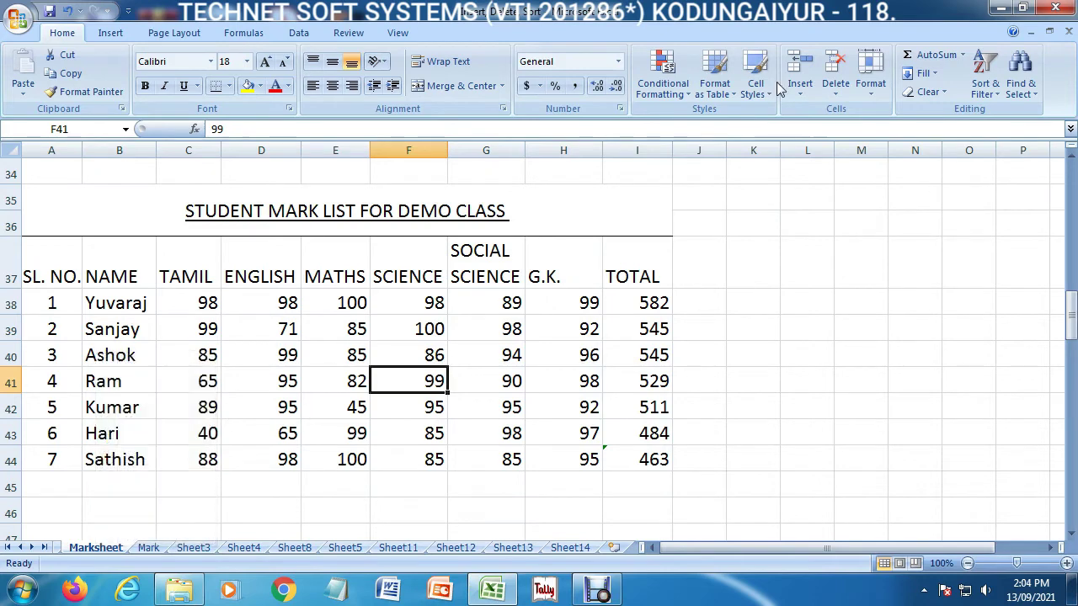
click(286, 387)
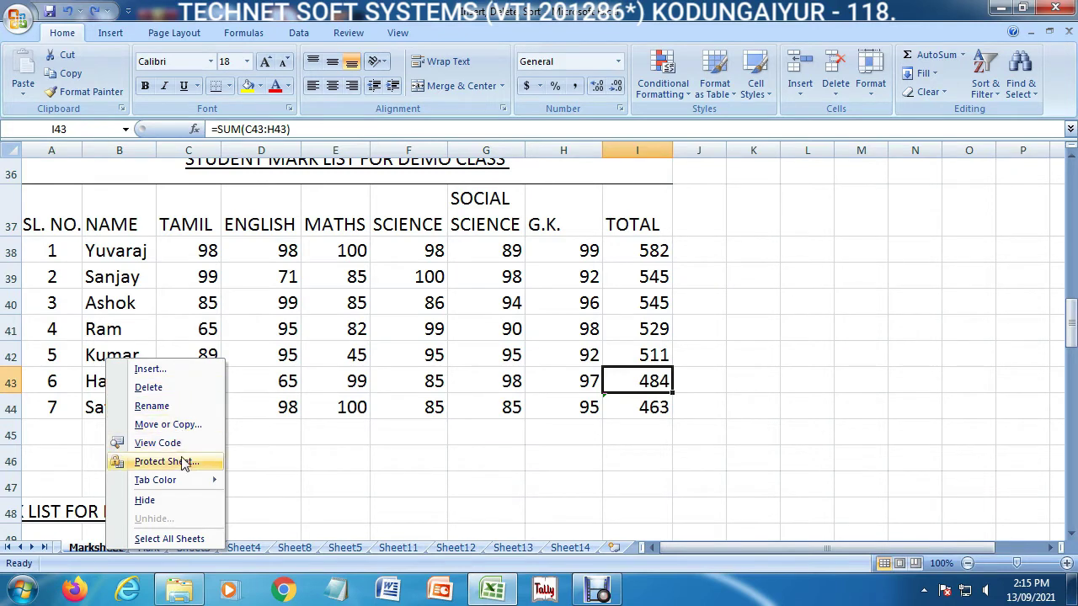
mouse_move(156, 480)
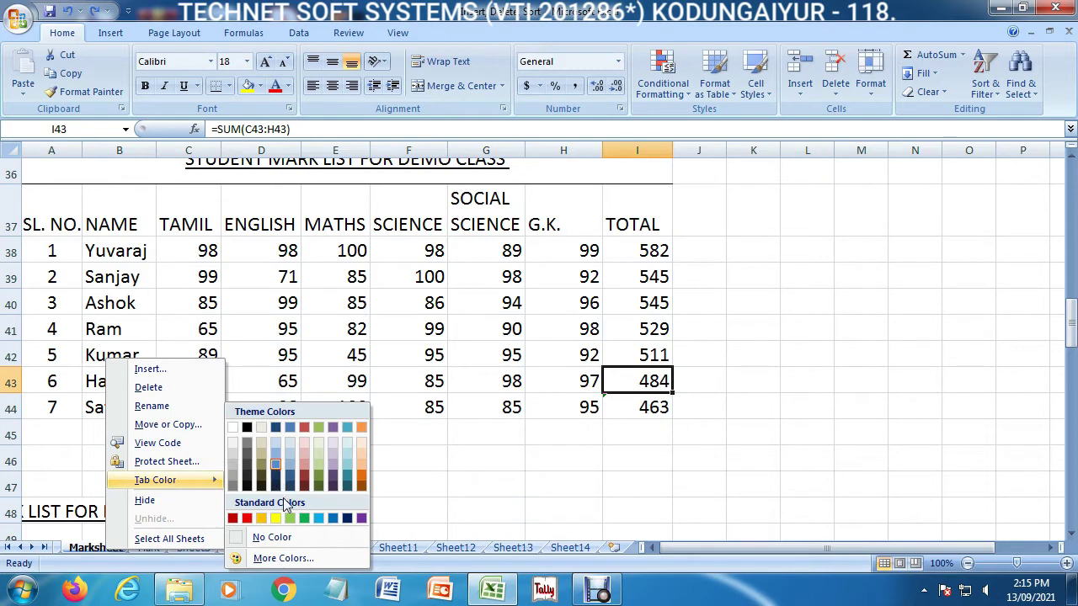
- Give the Marksheet tab a red tab colour, then switch to the empty Sheet3
click(438, 426)
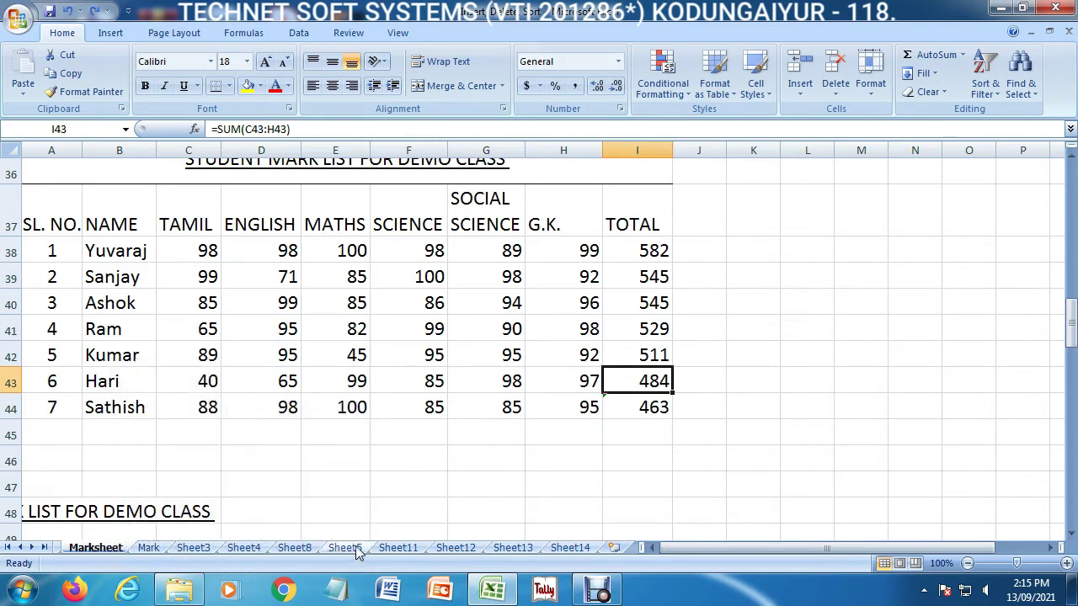
right_click(118, 551)
mouse_move(159, 480)
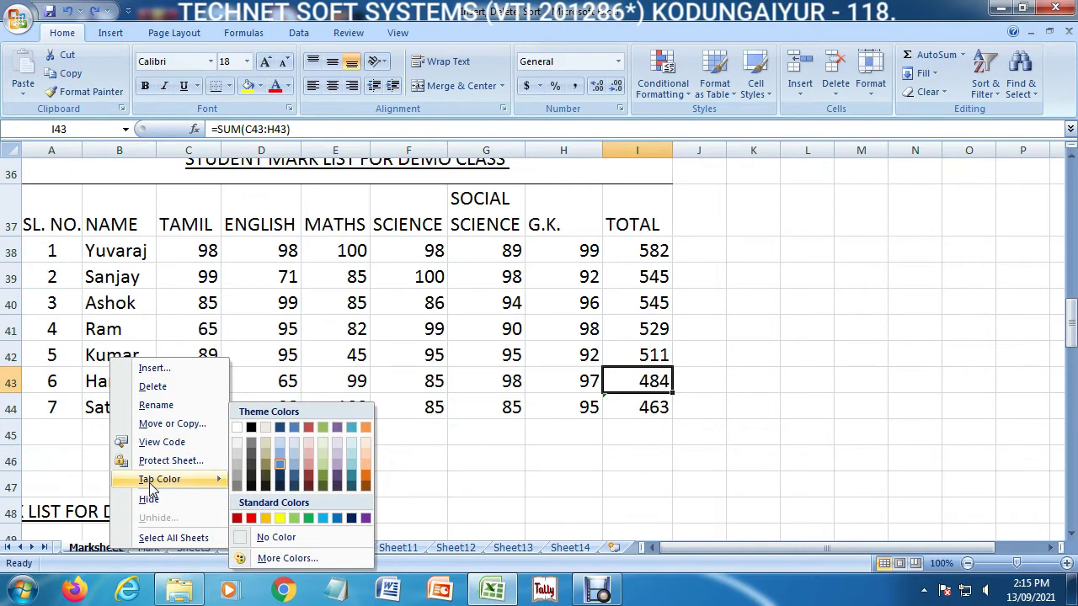
click(250, 518)
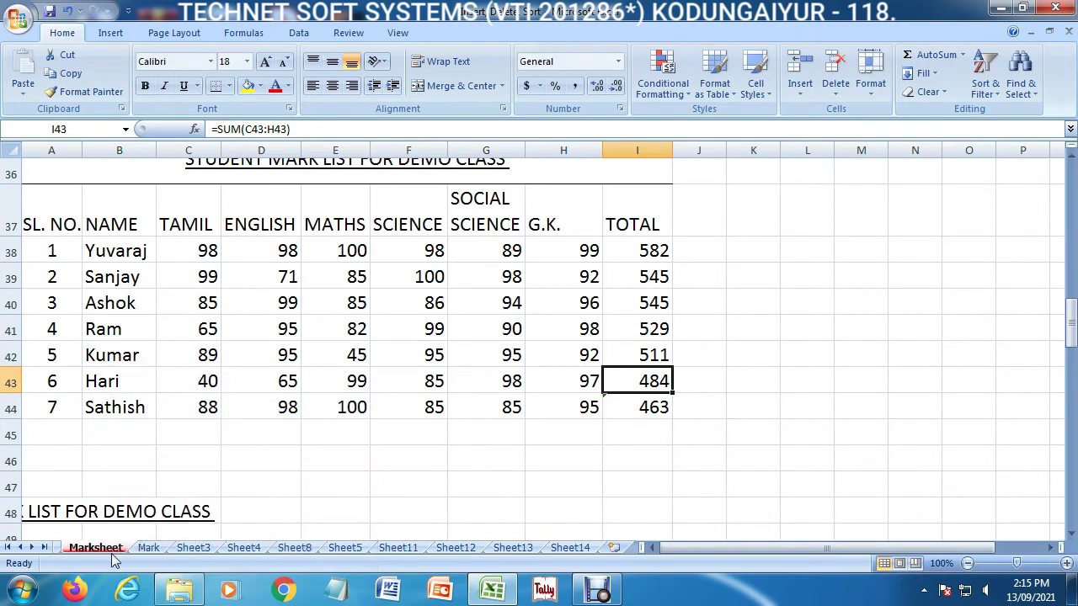
click(194, 549)
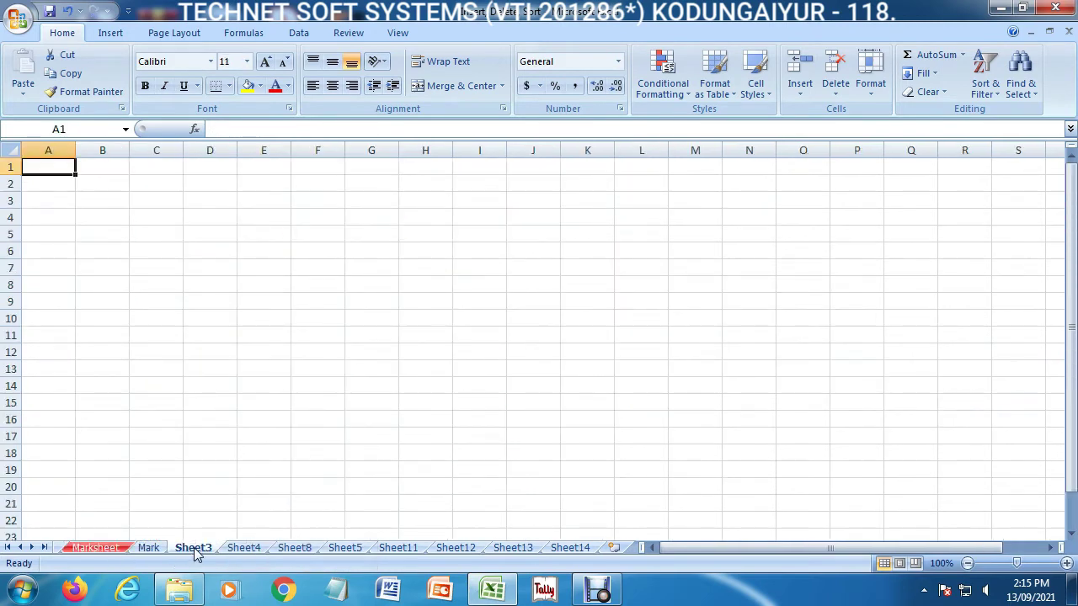
- Colour the Sheet3 tab red and move to Sheet8
right_click(195, 552)
mouse_move(244, 478)
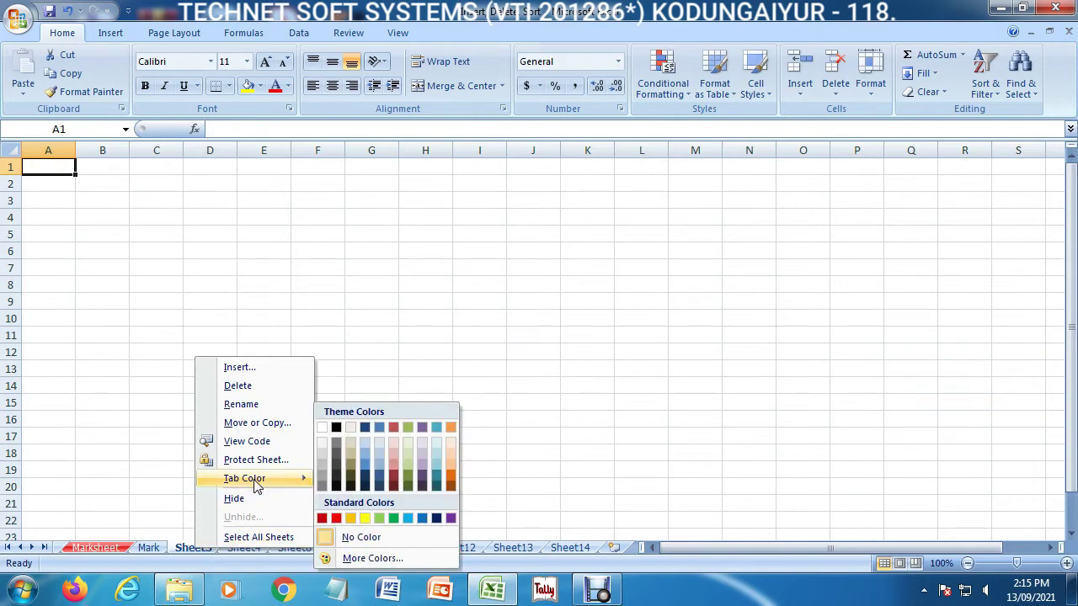
click(337, 517)
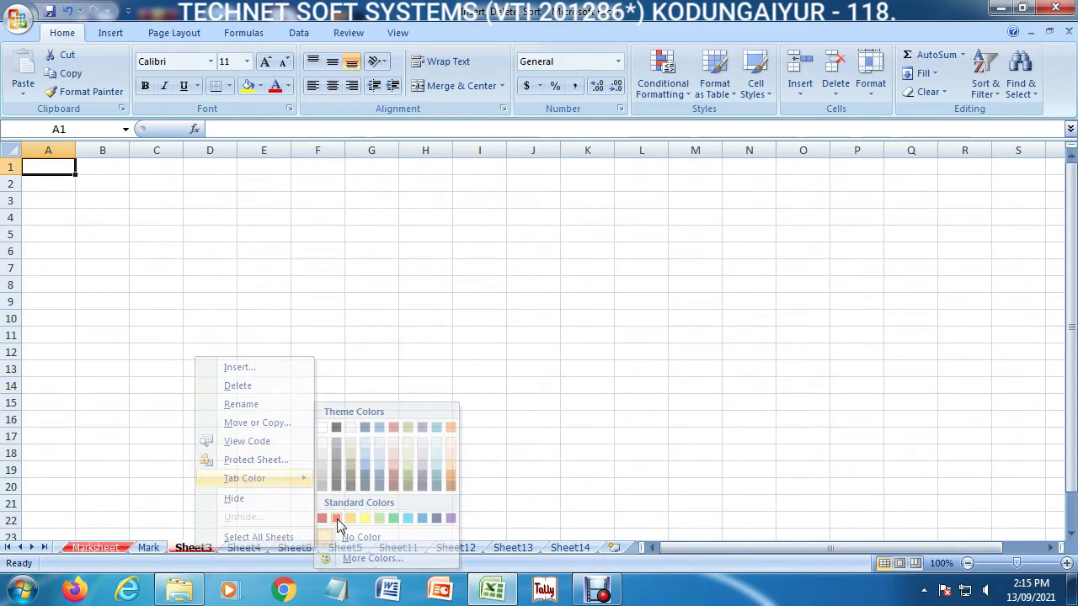
click(295, 549)
- Group Sheet8 together with Sheet11, leaving the tab colour unchanged
right_click(299, 553)
mouse_move(347, 479)
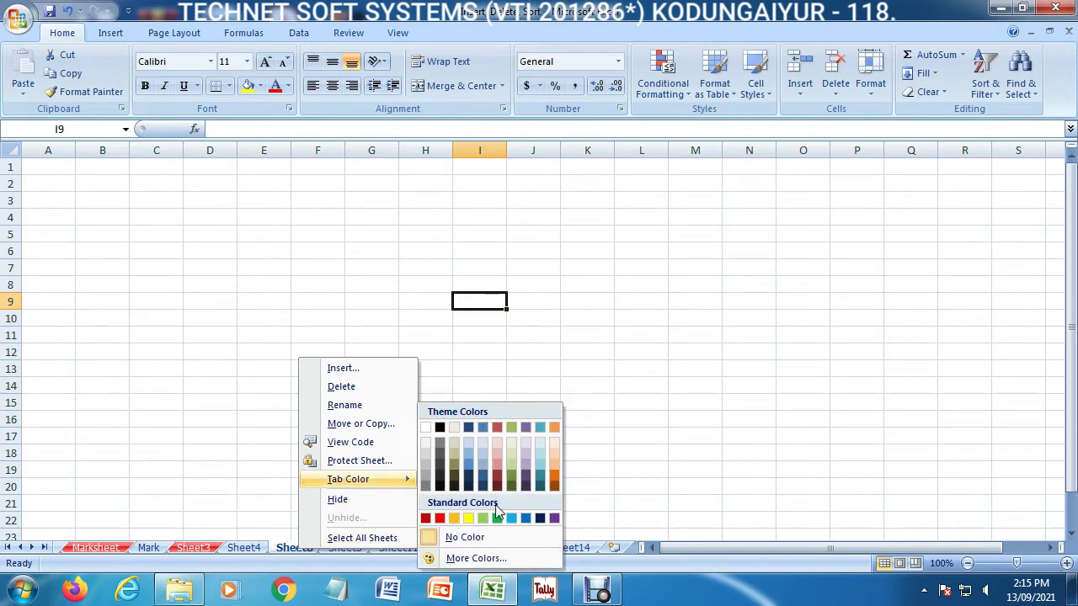
click(337, 489)
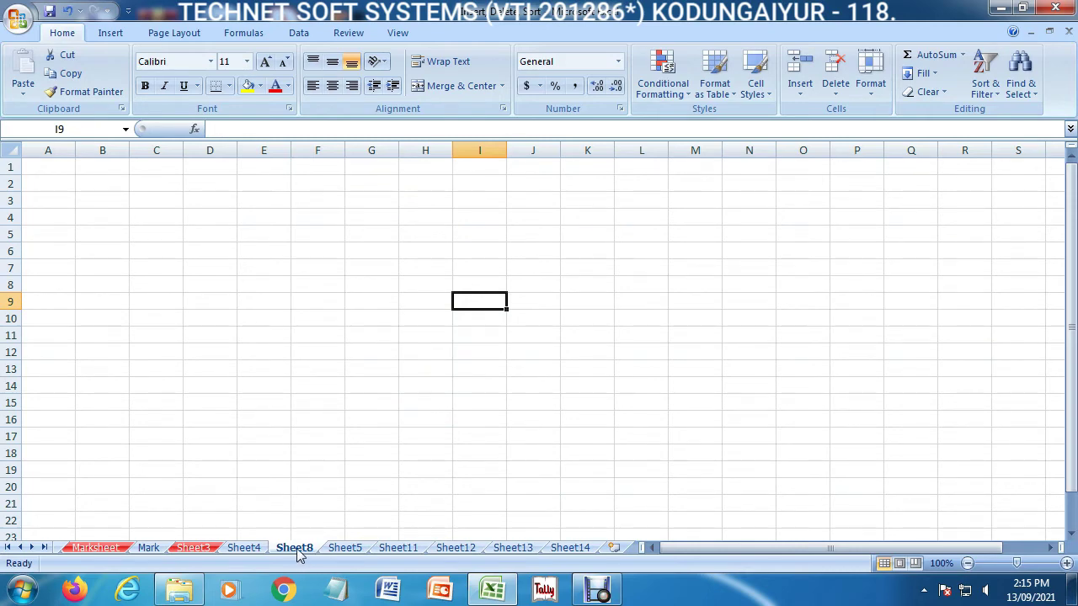
ctrl+click(410, 549)
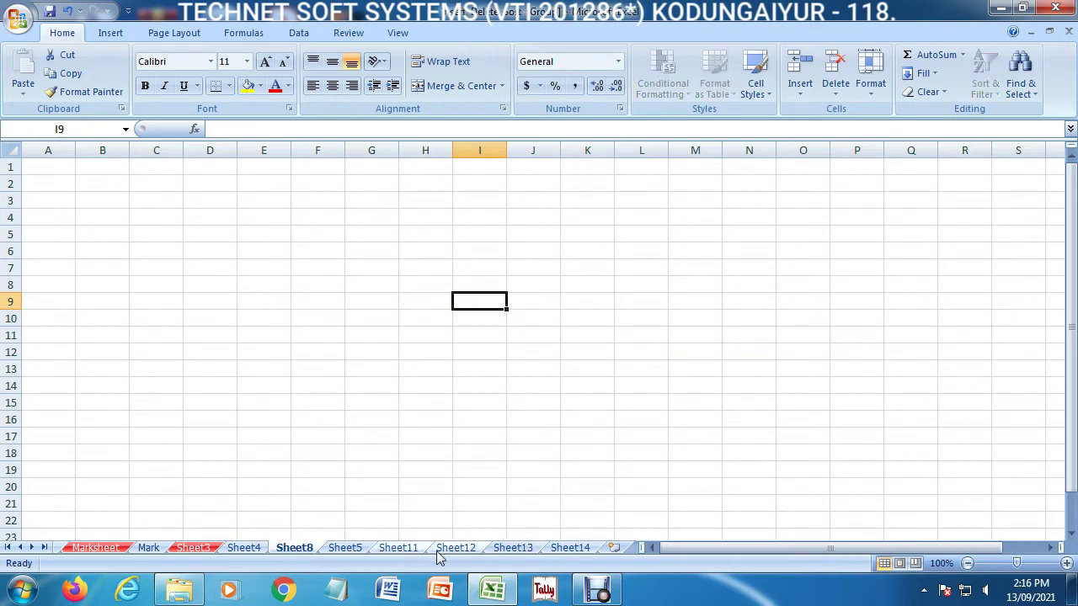
ctrl+click(412, 550)
ctrl+click(423, 551)
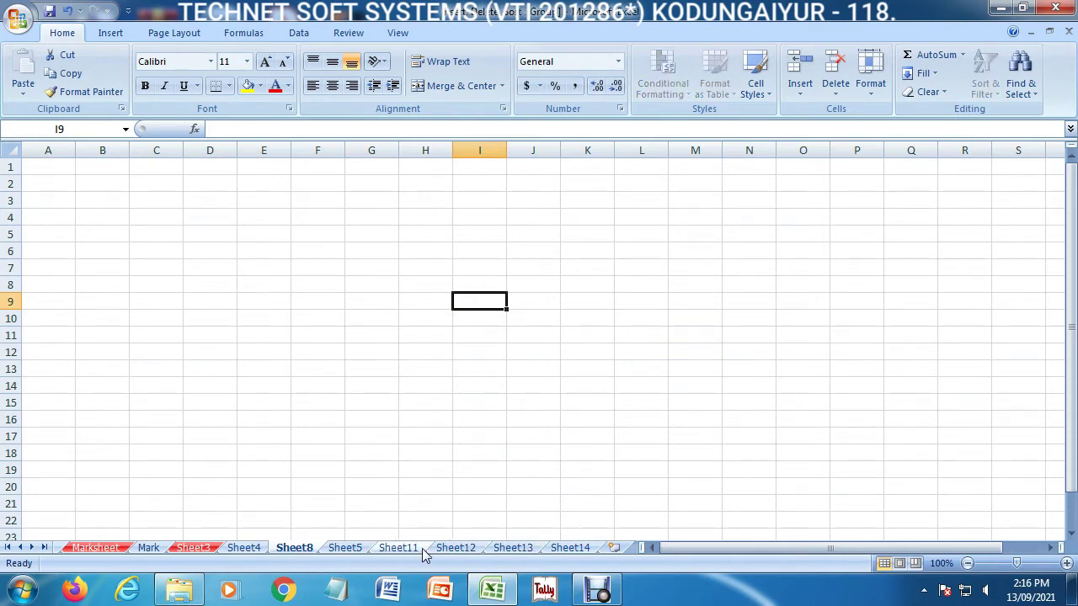
click(341, 548)
click(299, 548)
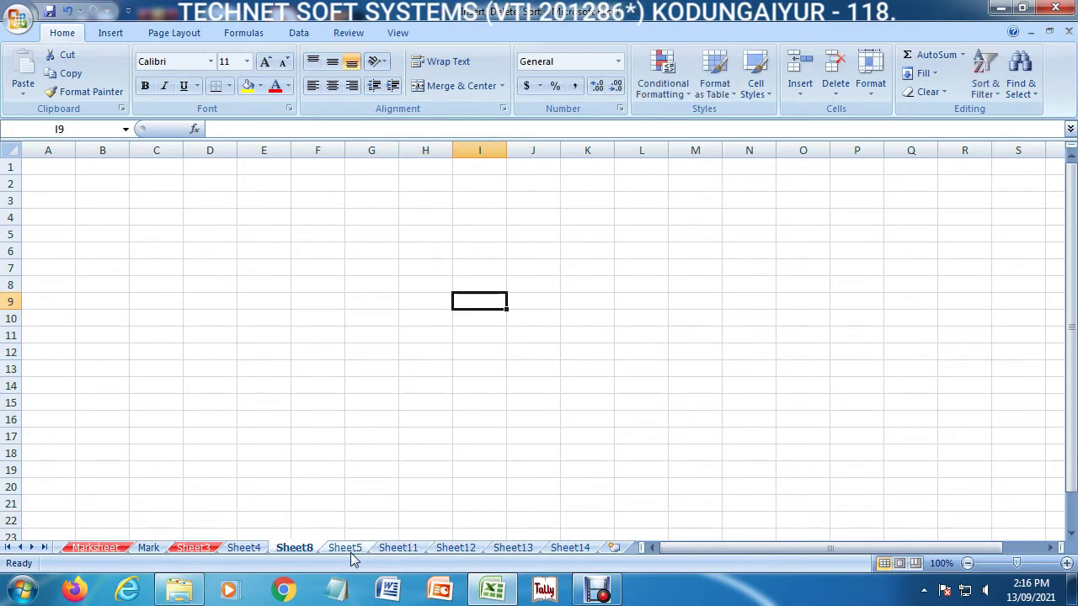
ctrl+click(399, 552)
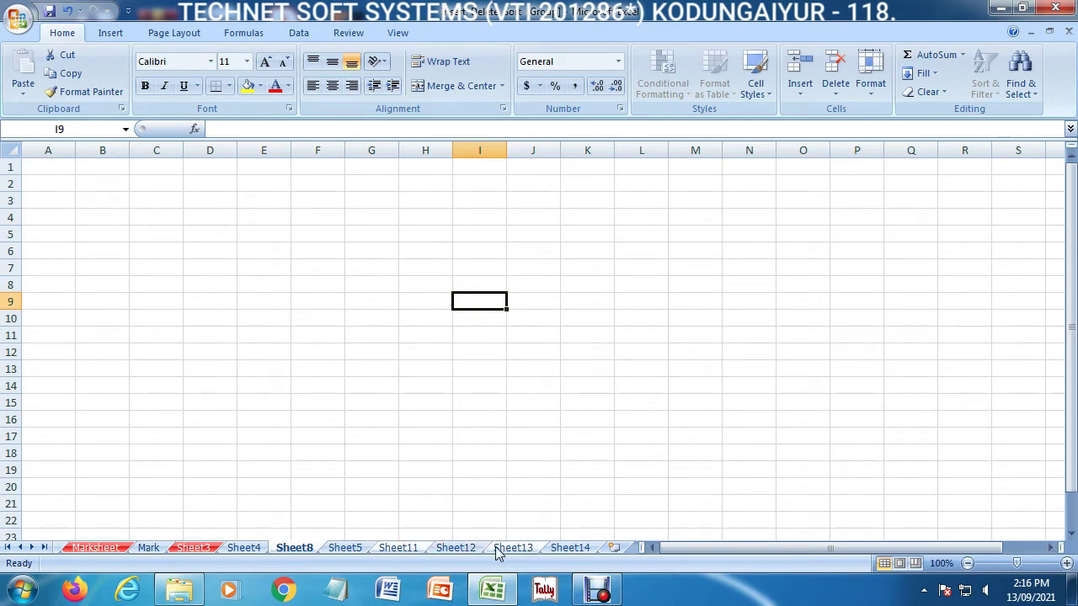
- Colour the Sheet8 tab red, which also colours the grouped tabs, then show Sheet5
right_click(305, 548)
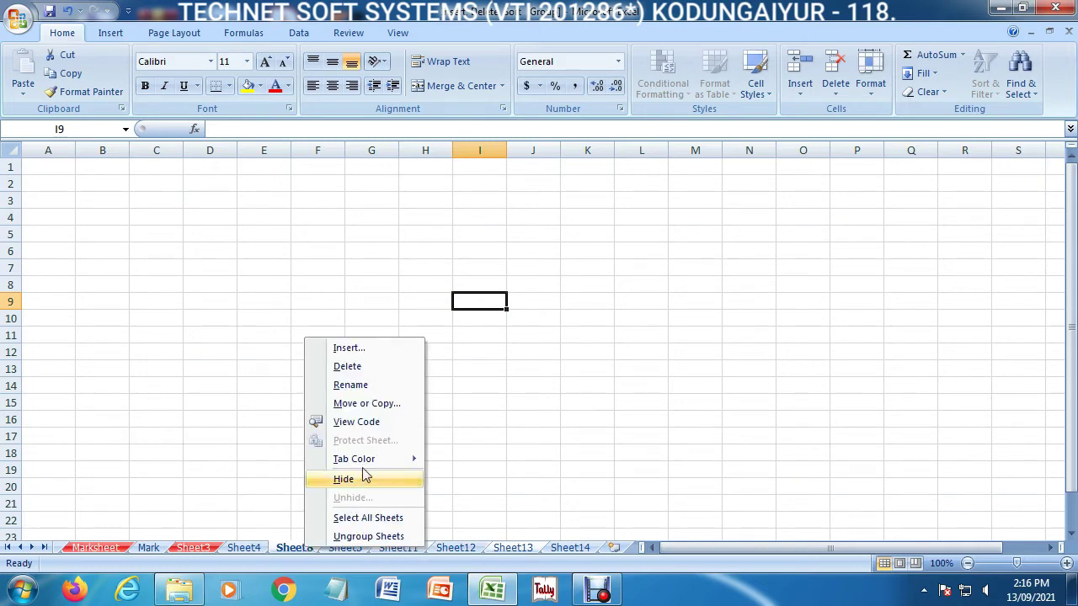
mouse_move(353, 458)
click(446, 518)
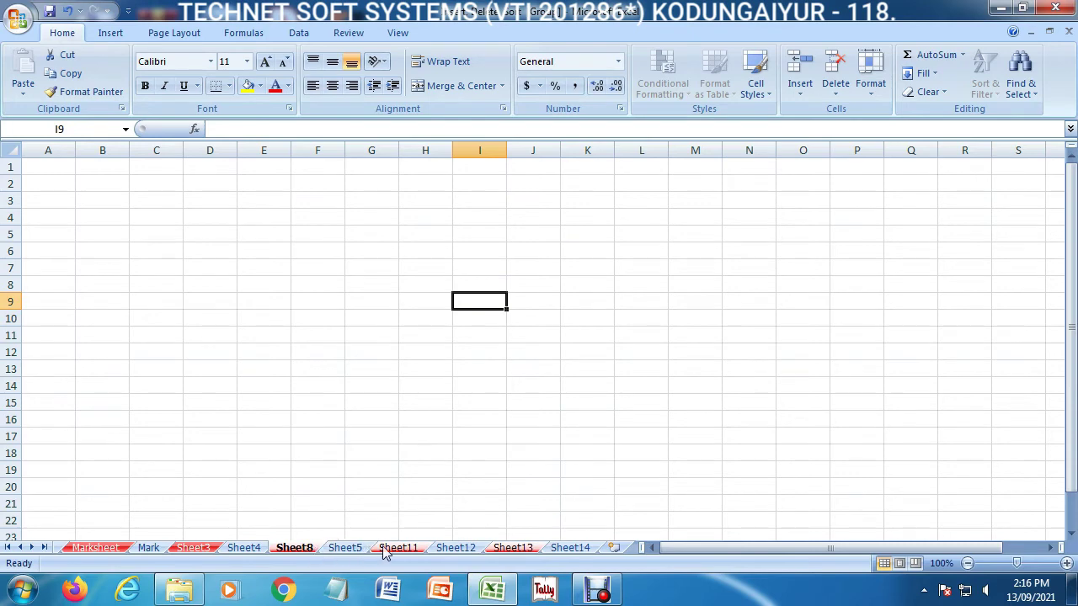
click(533, 504)
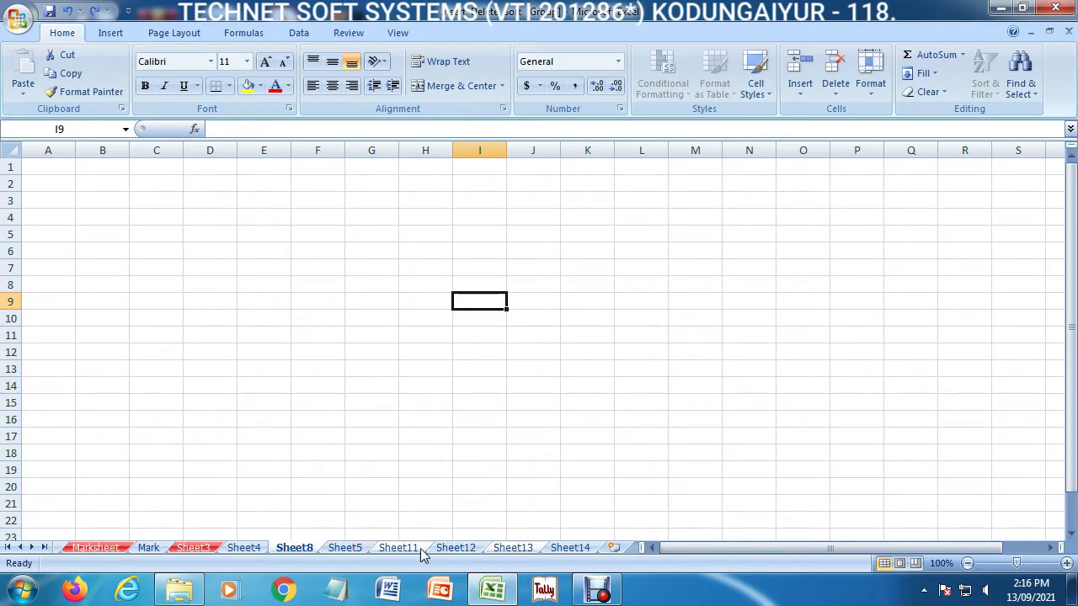
right_click(298, 548)
mouse_move(348, 460)
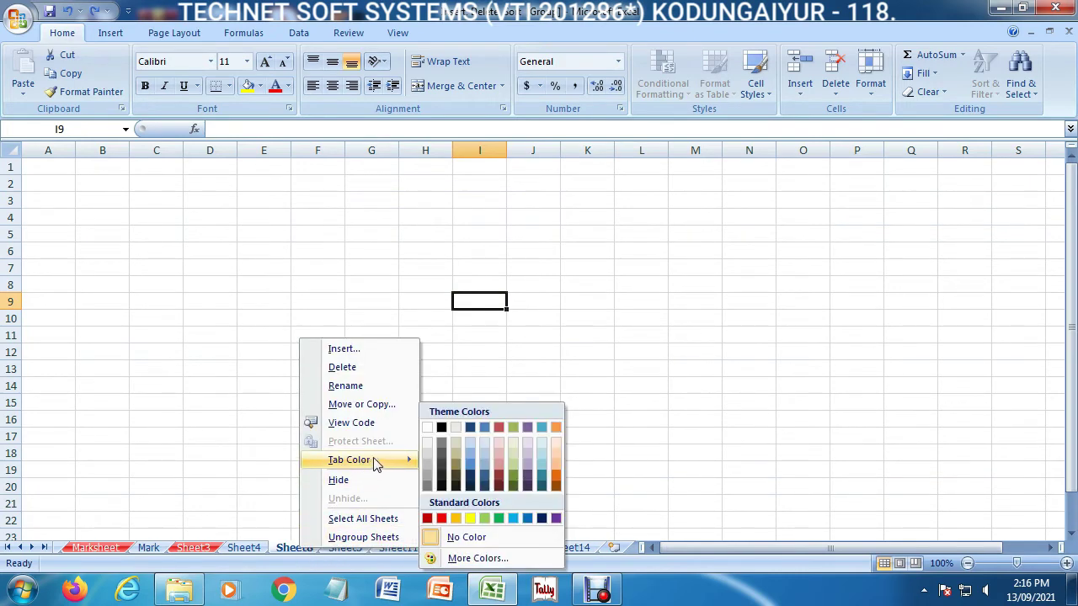
click(441, 520)
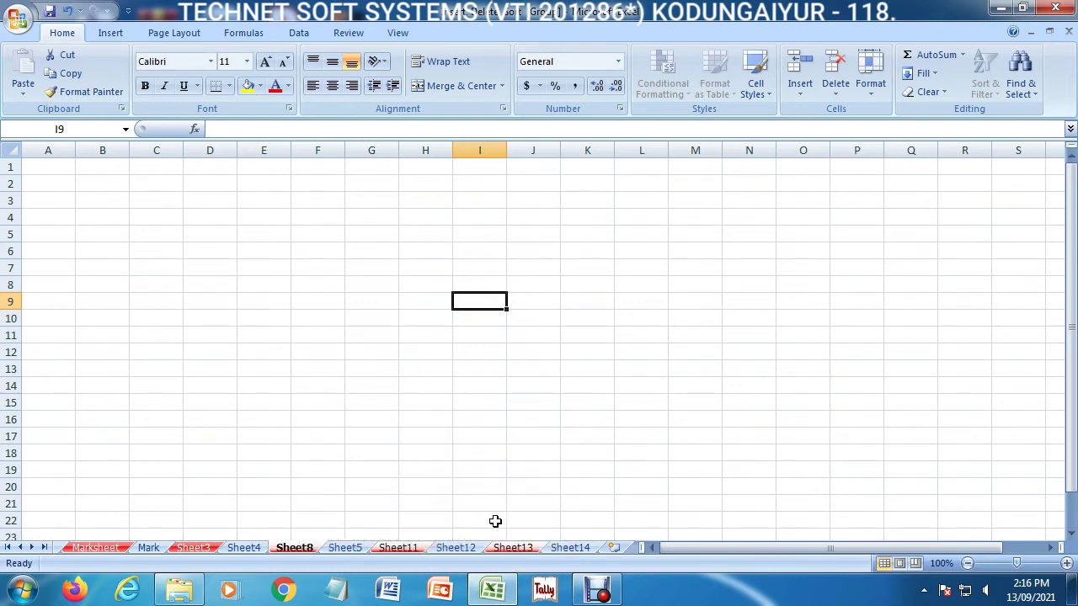
click(495, 521)
click(462, 548)
click(345, 548)
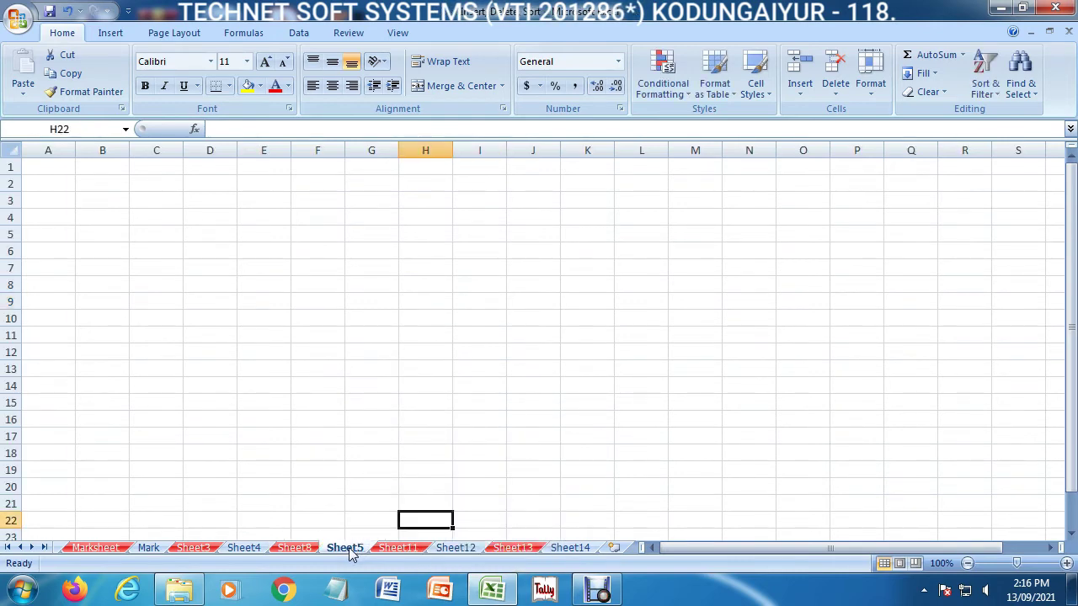
- Give the Sheet4 tab a dark blue colour, then return to Sheet5 and select M11
click(242, 548)
right_click(242, 548)
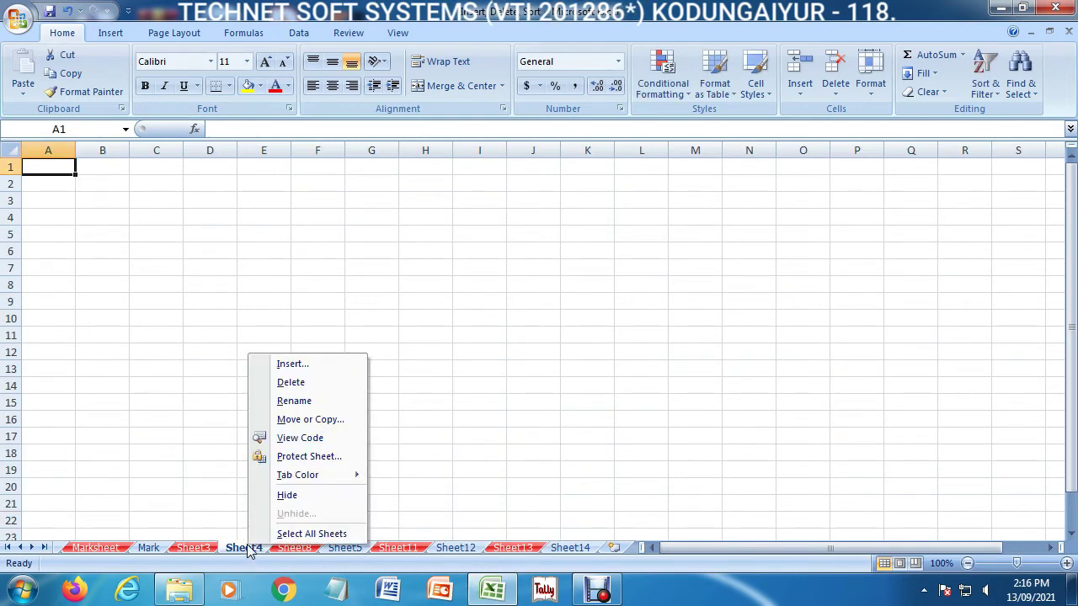
mouse_move(297, 475)
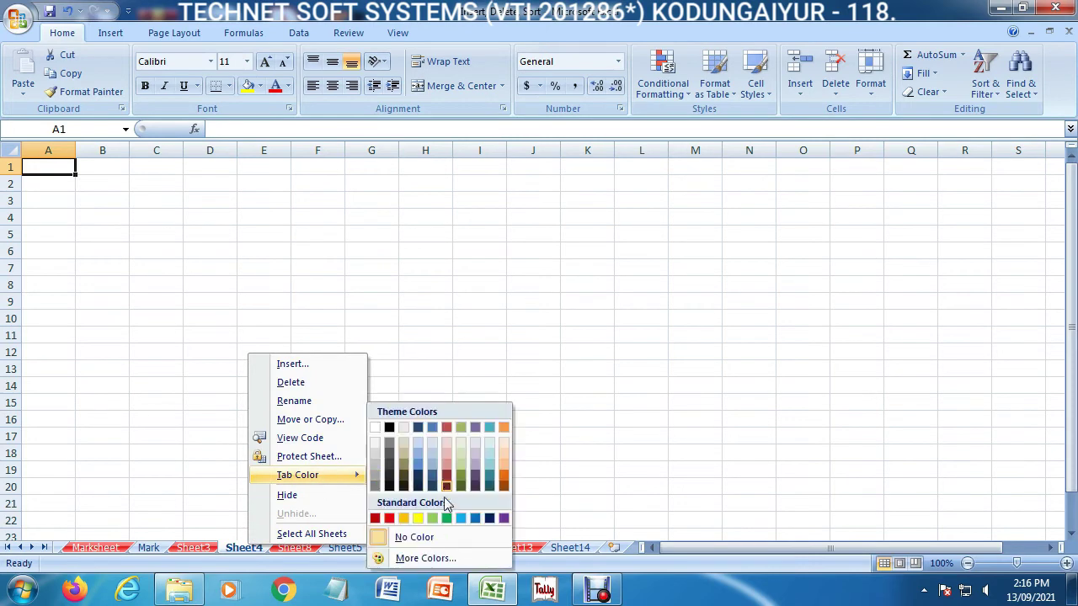
click(489, 517)
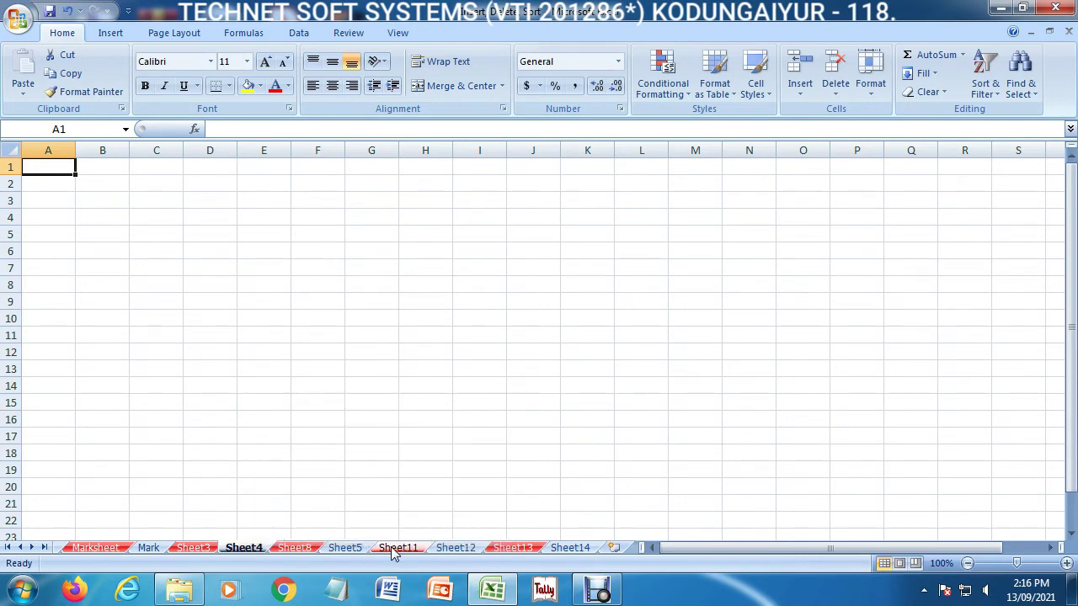
click(345, 548)
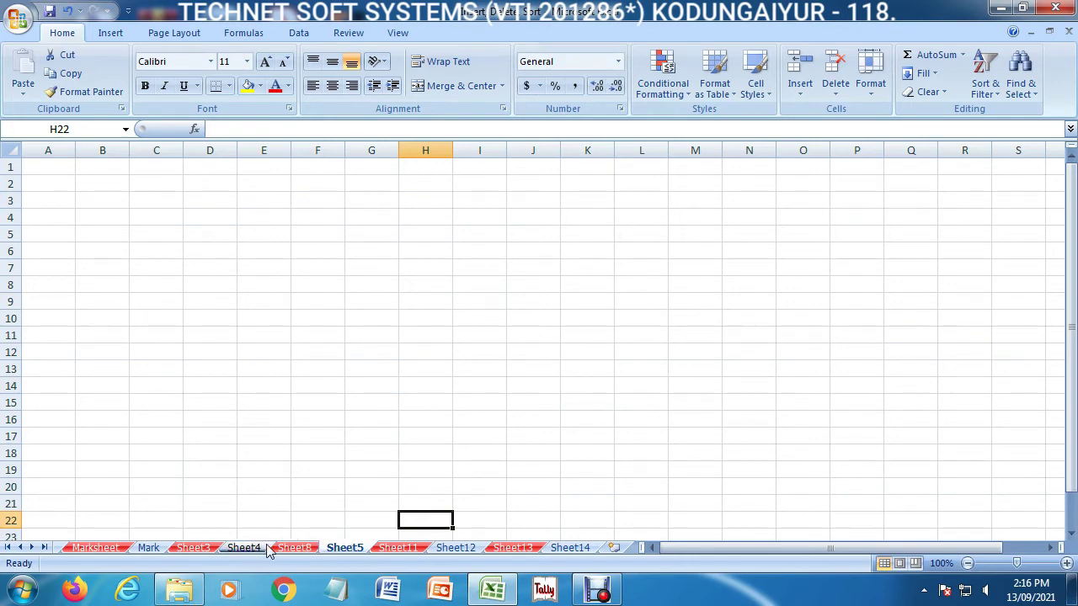
click(355, 456)
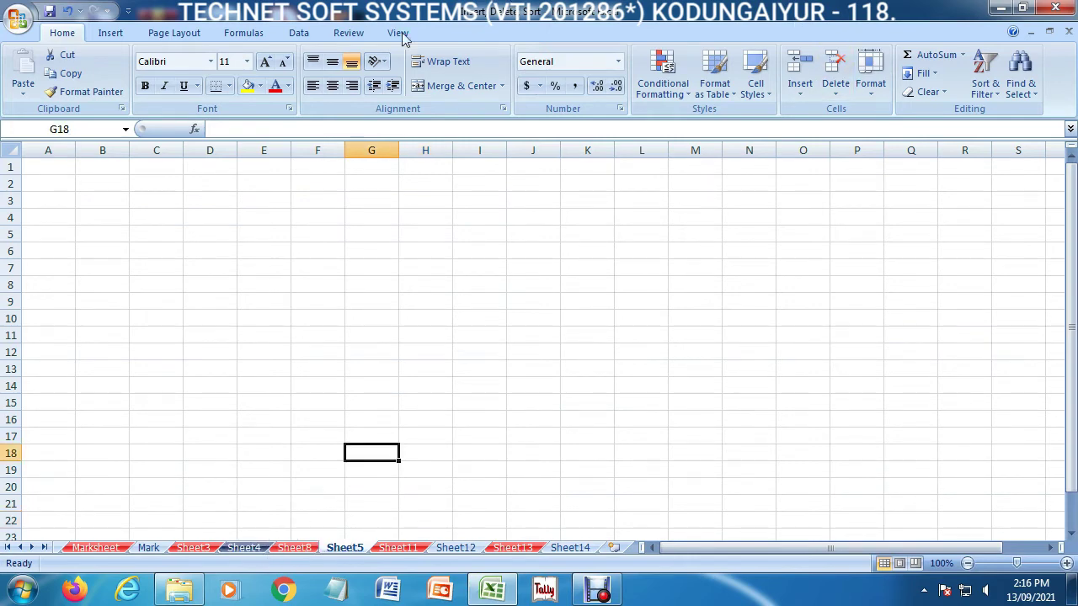
click(678, 341)
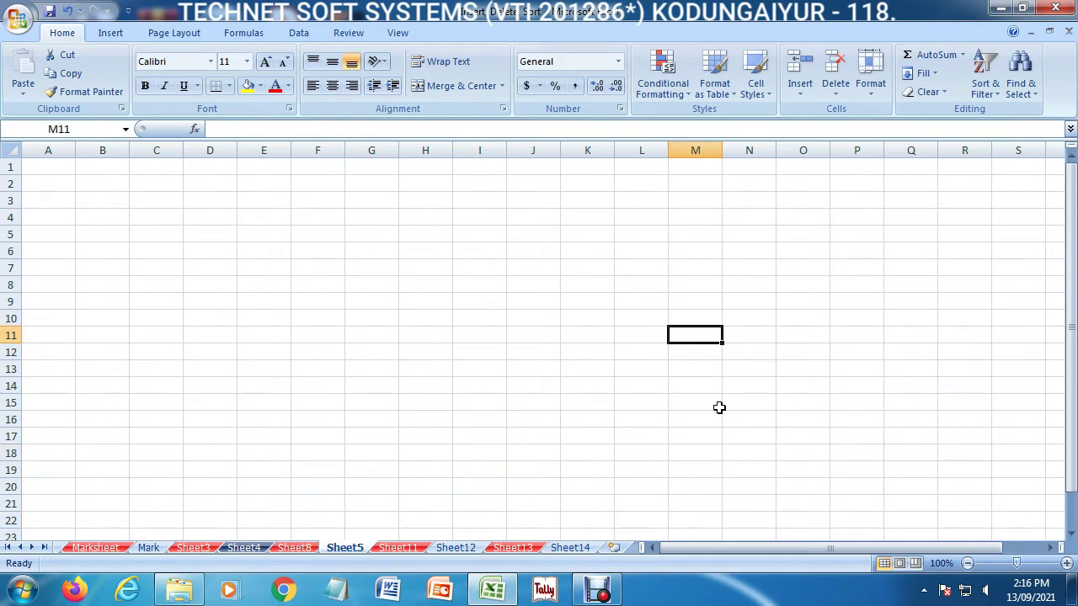
click(871, 84)
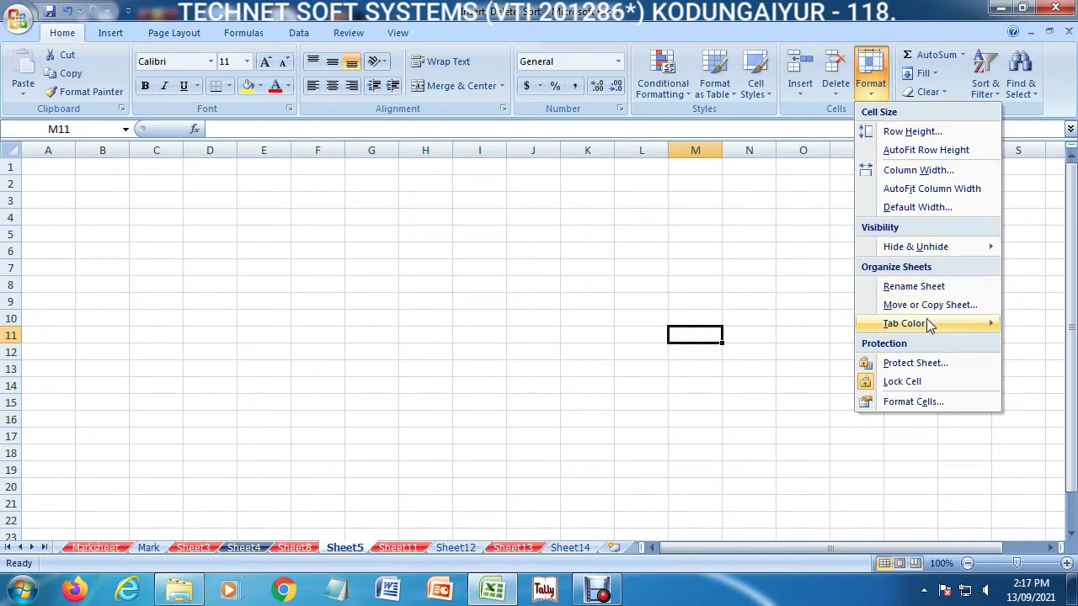
mouse_move(904, 323)
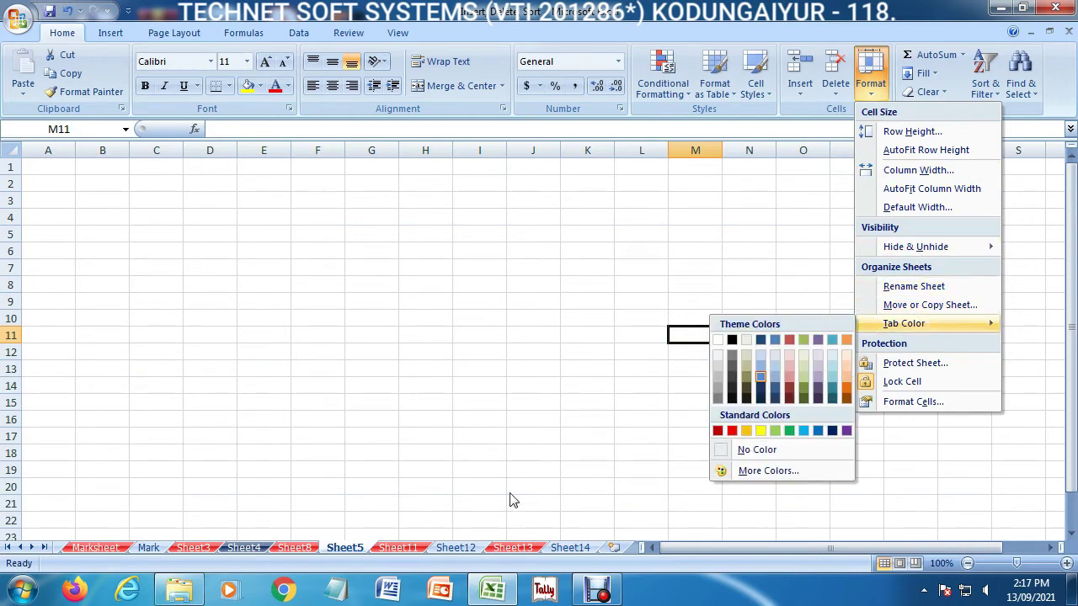
- Look over the Sheet5 tab options without changes, then show the Mark sheet
right_click(329, 549)
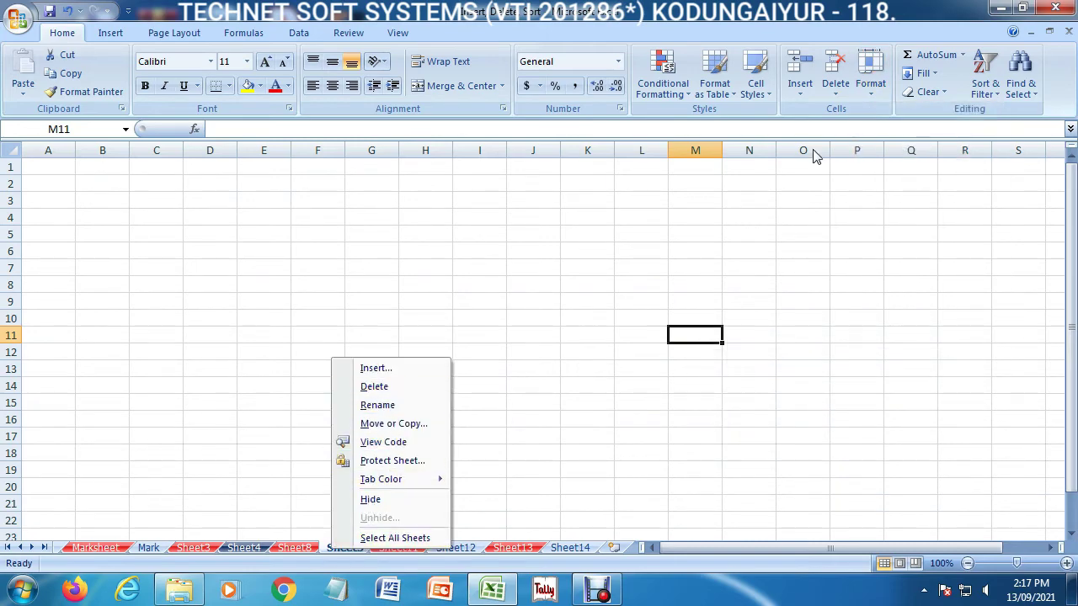
click(93, 549)
click(144, 548)
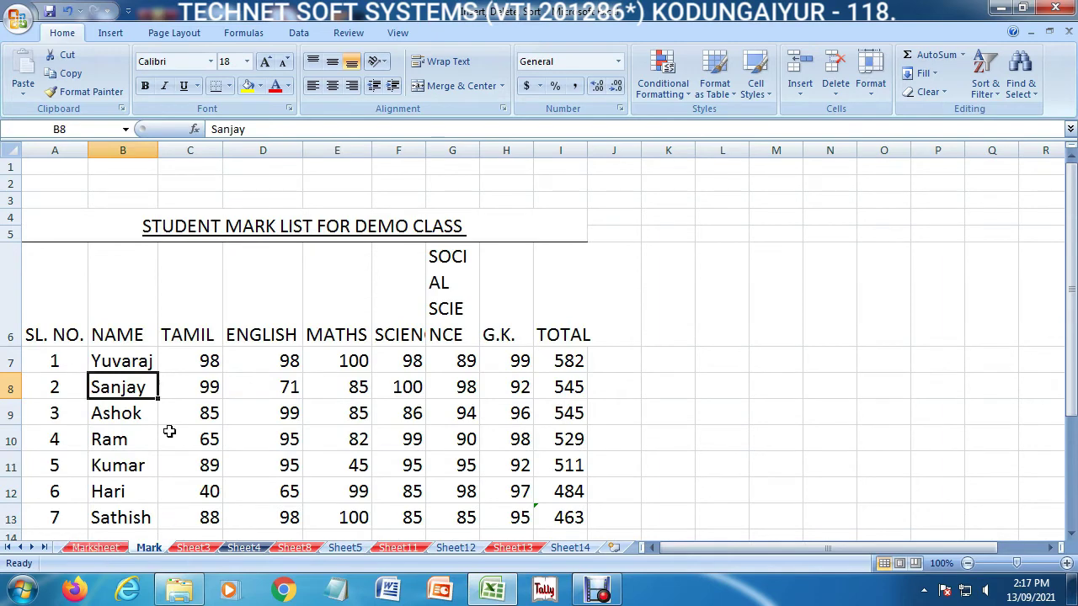
- On Marksheet, check row 43's height and leave it at 23.25
click(93, 548)
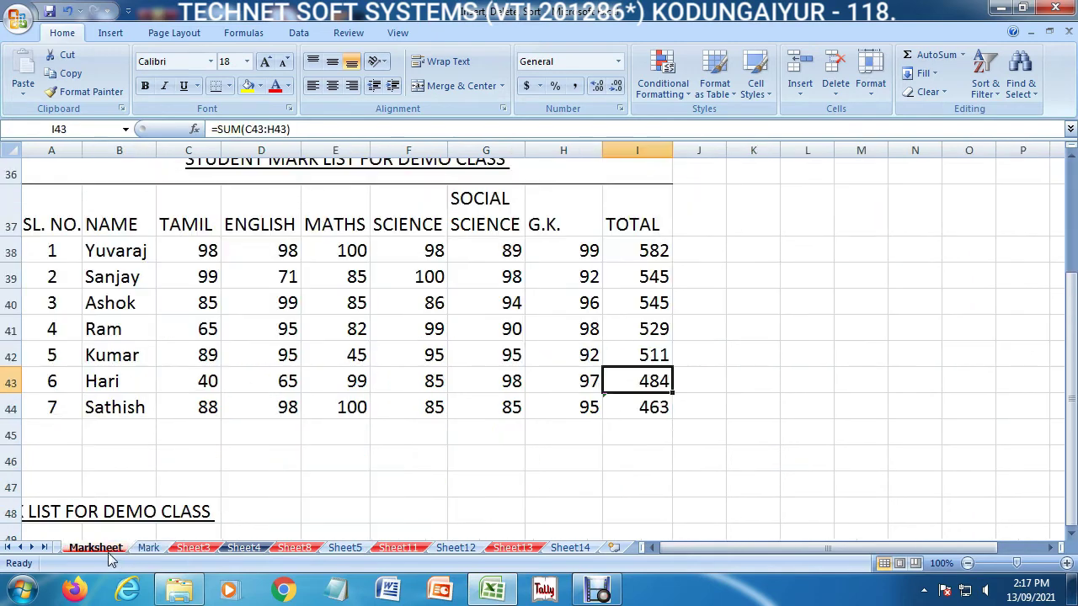
click(278, 388)
click(871, 84)
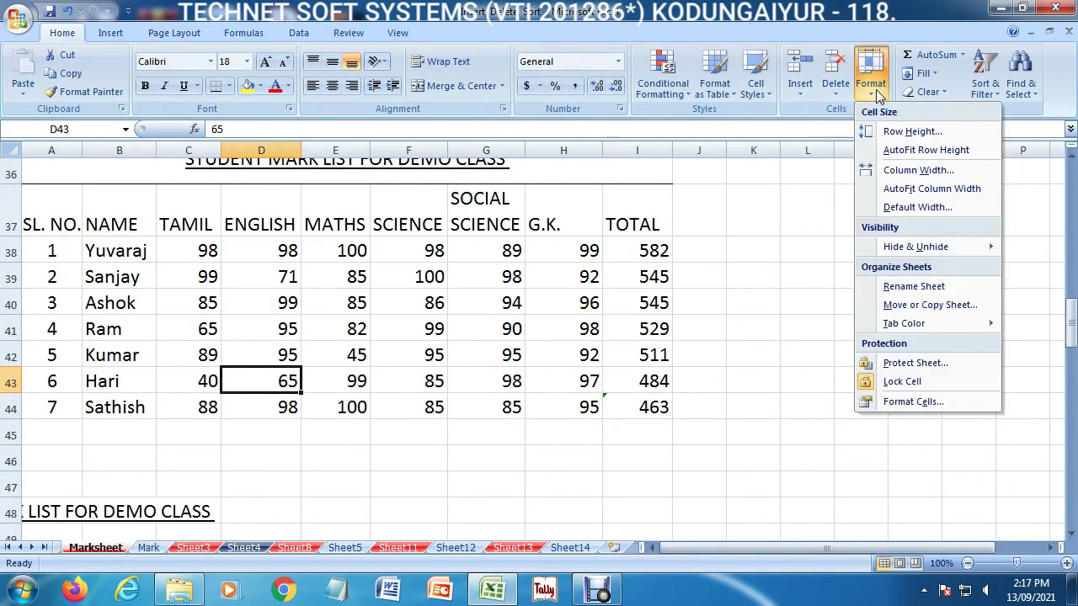
click(934, 133)
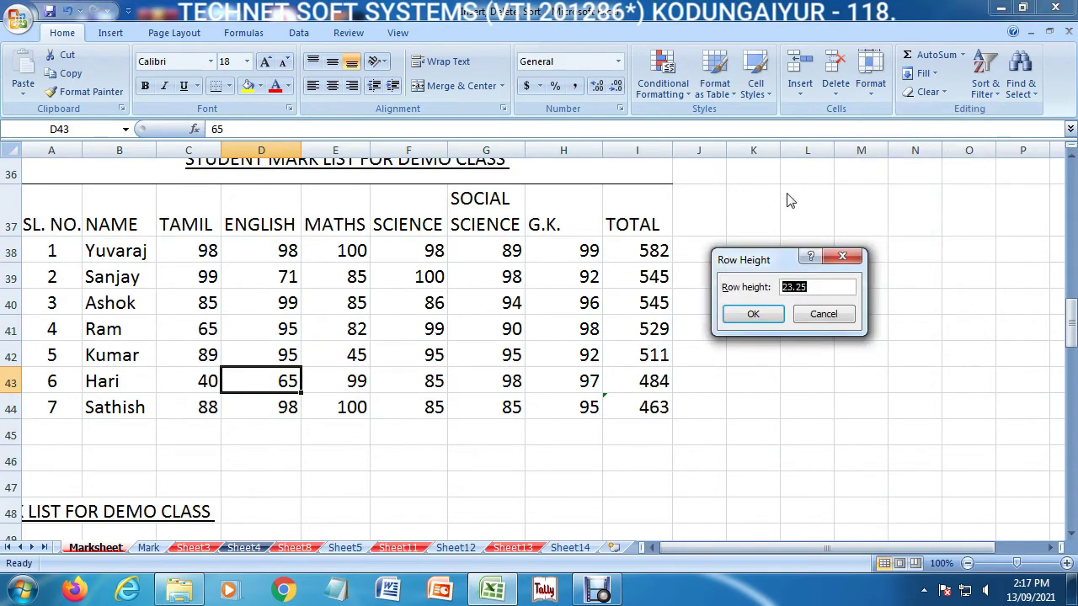
click(815, 309)
- Check row 47's height unchanged, then insert a new blank worksheet Sheet1
click(716, 506)
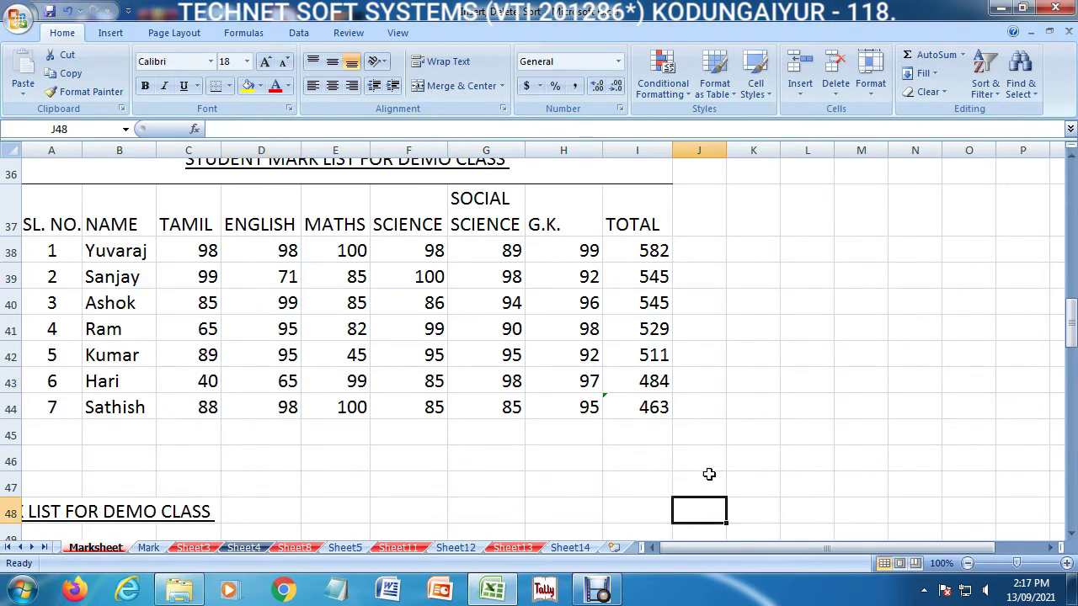
click(709, 477)
click(870, 74)
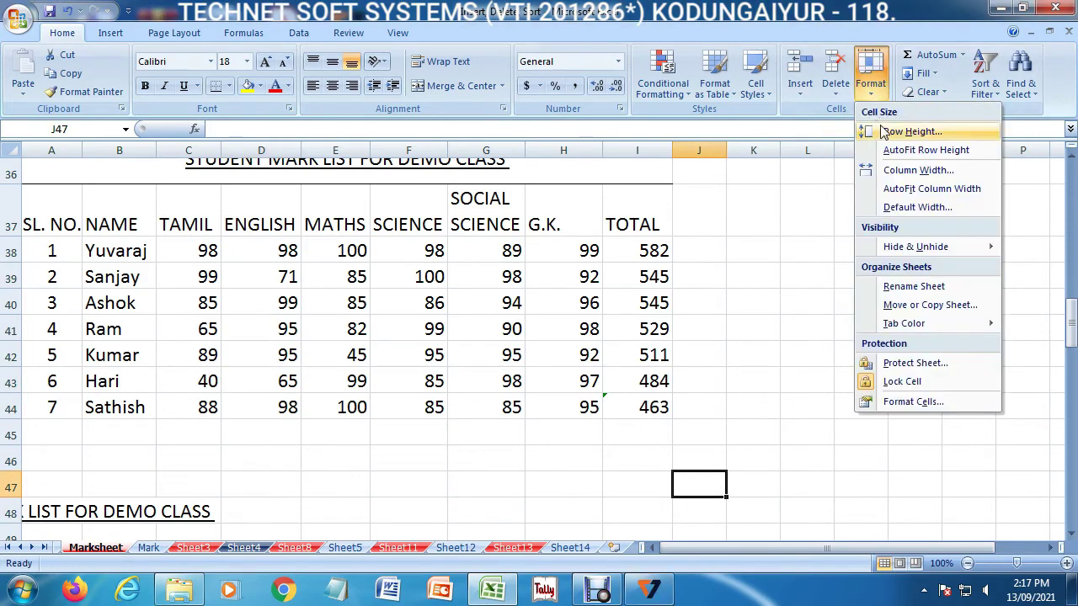
click(884, 133)
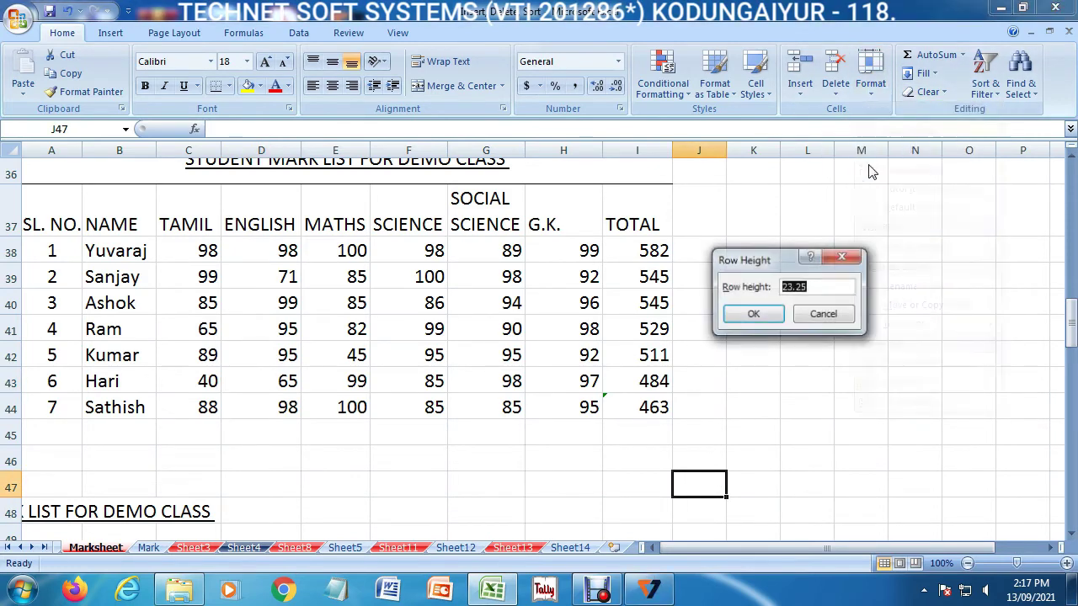
click(823, 315)
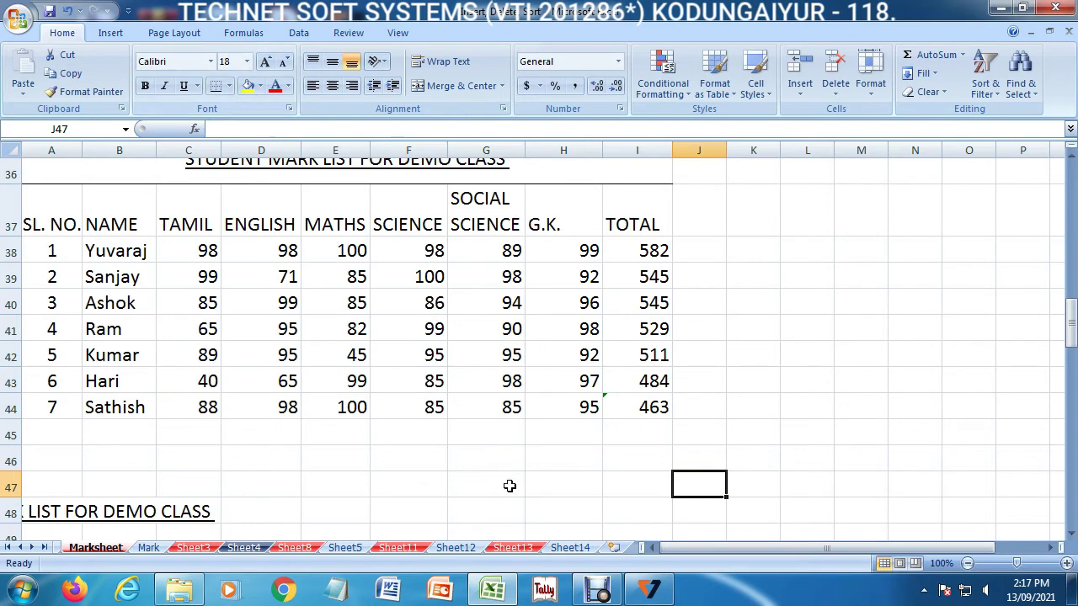
click(615, 548)
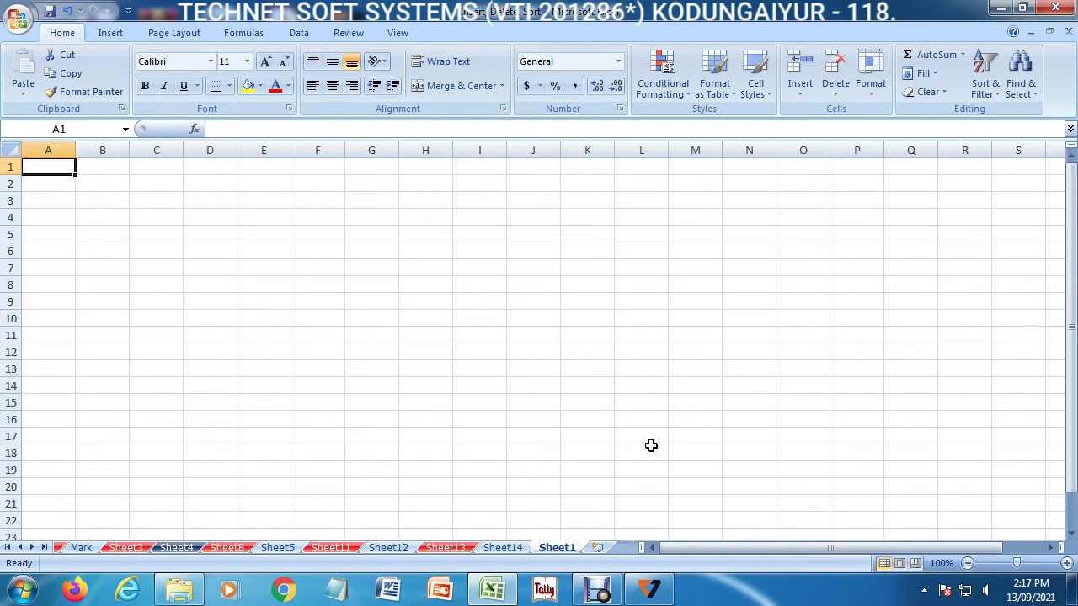
- Select cells on the new Sheet1 and browse the sheet tabs without changing anything
click(412, 257)
click(531, 229)
click(584, 322)
click(499, 373)
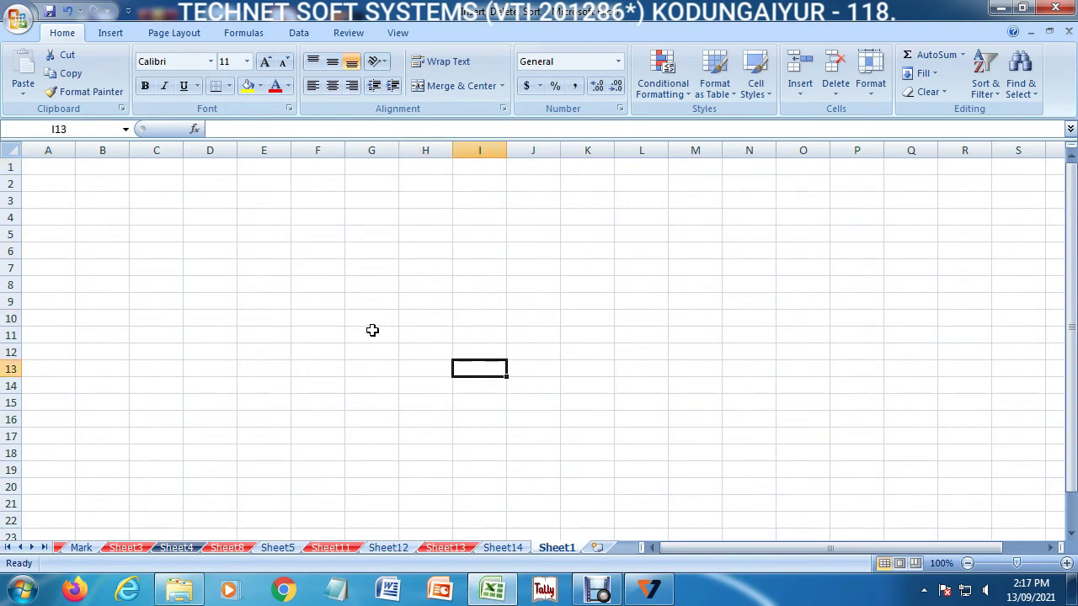
click(372, 325)
click(392, 270)
click(412, 246)
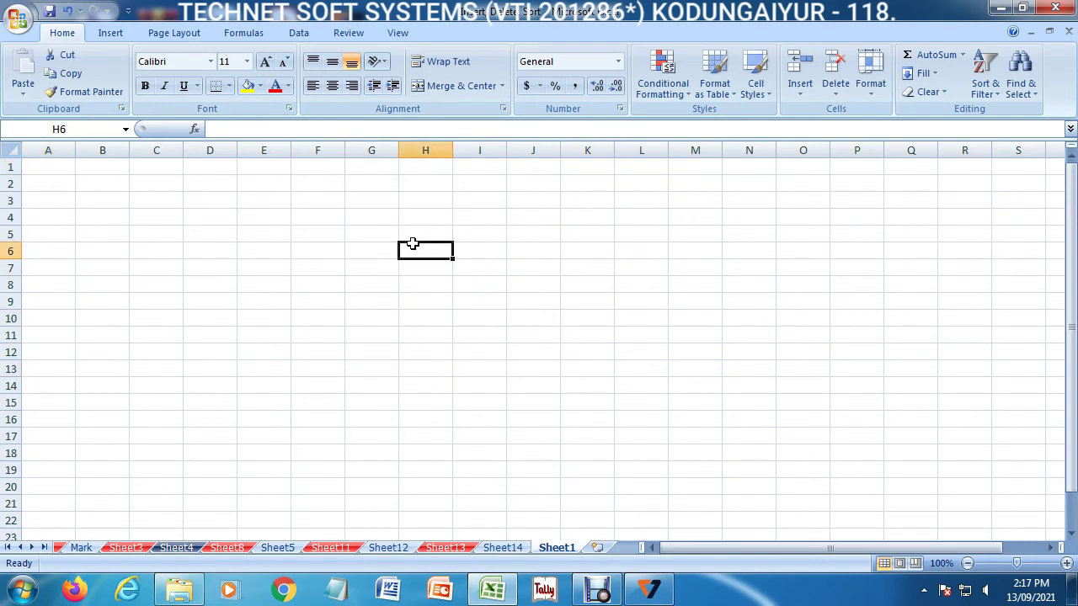
click(870, 94)
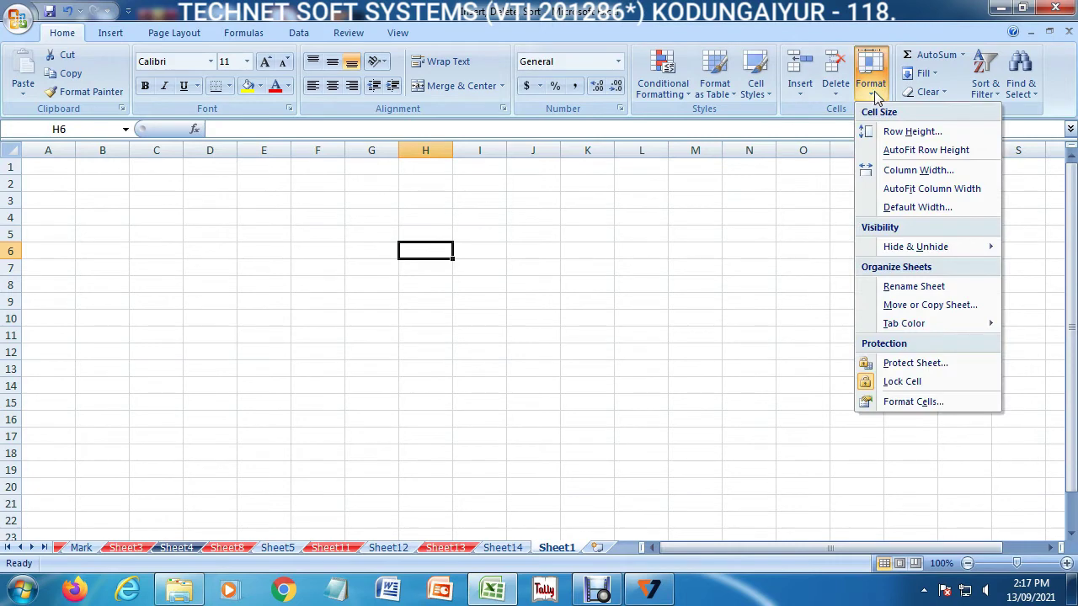
click(585, 509)
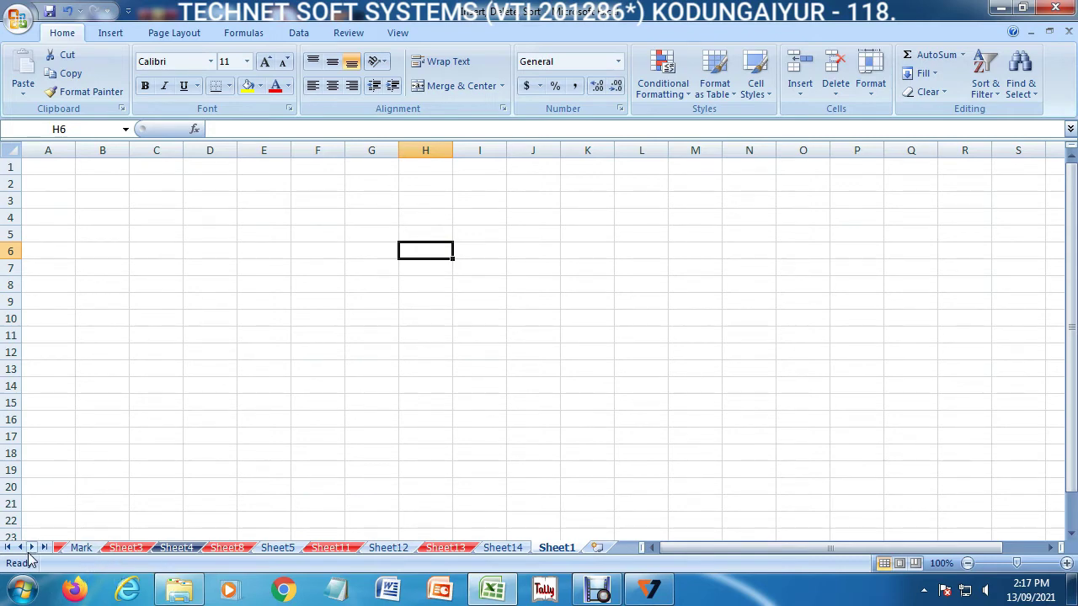
click(6, 548)
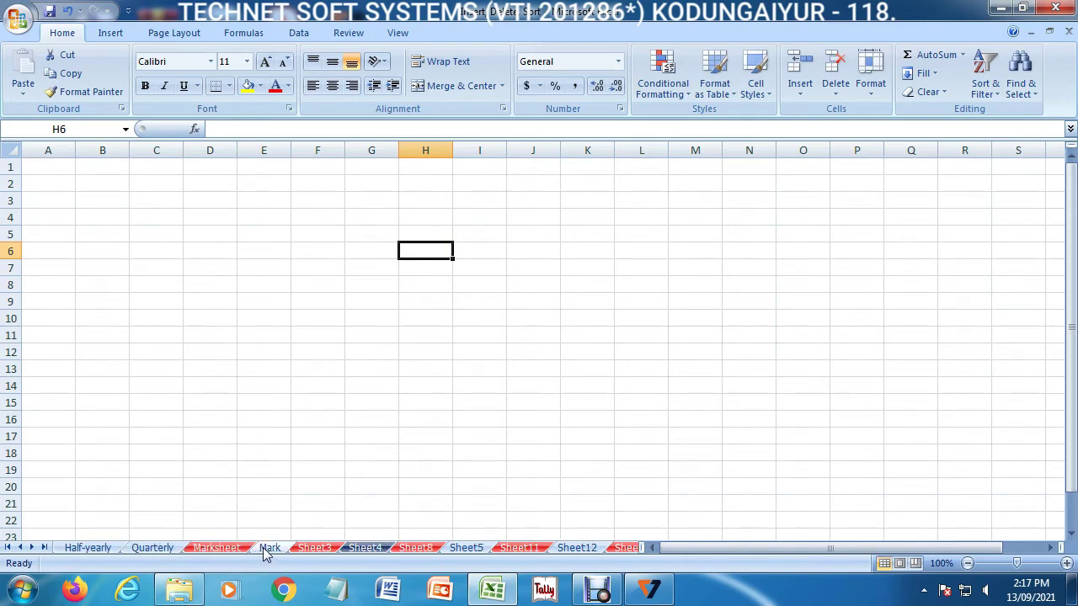
click(45, 548)
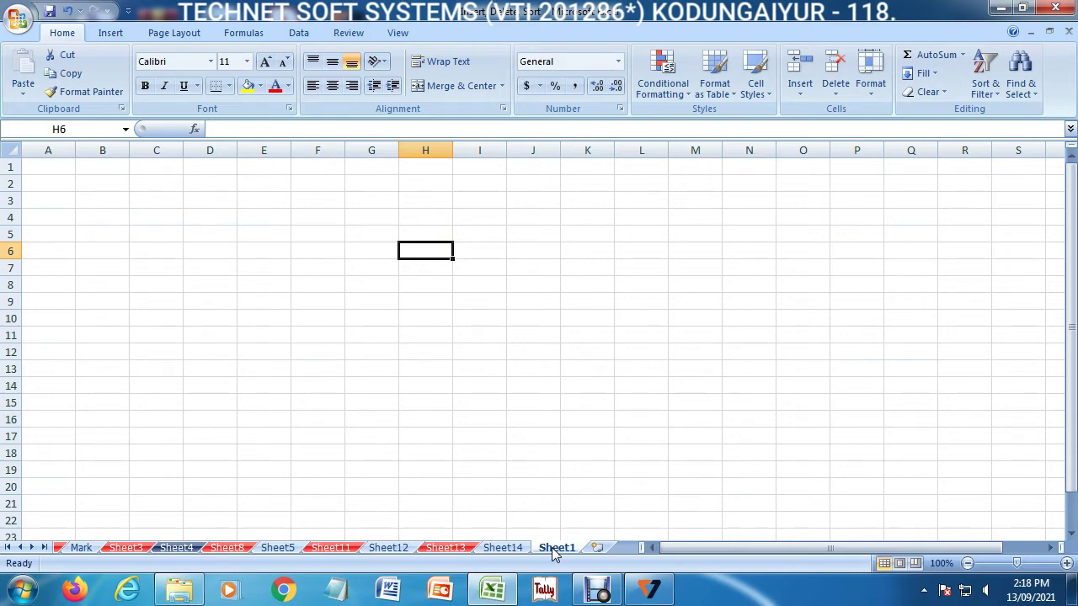
- Set row 7's height to 20, then undo it back to the standard height
click(476, 265)
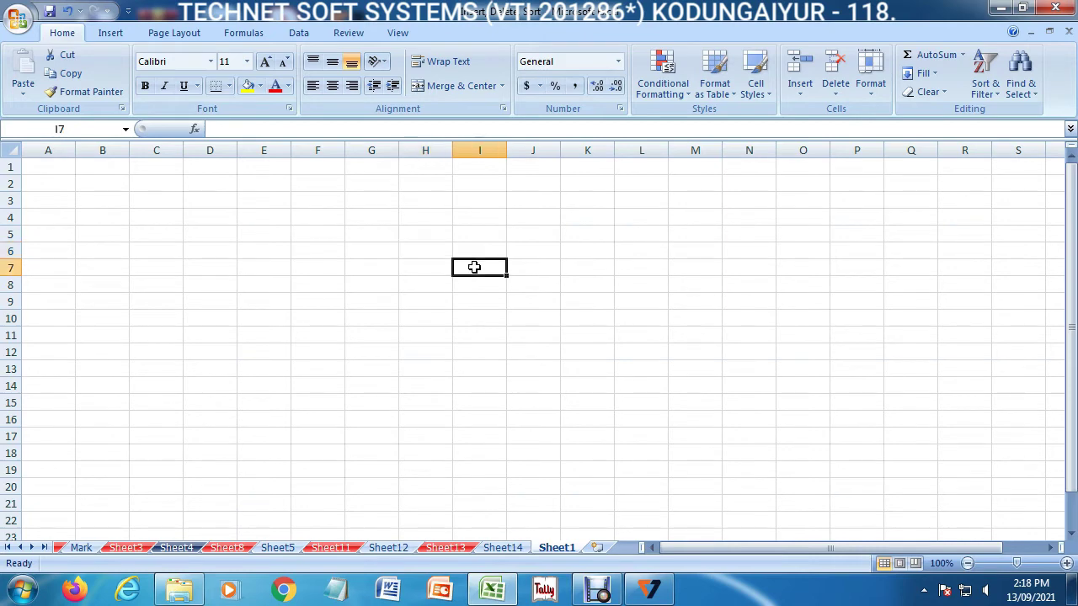
click(876, 88)
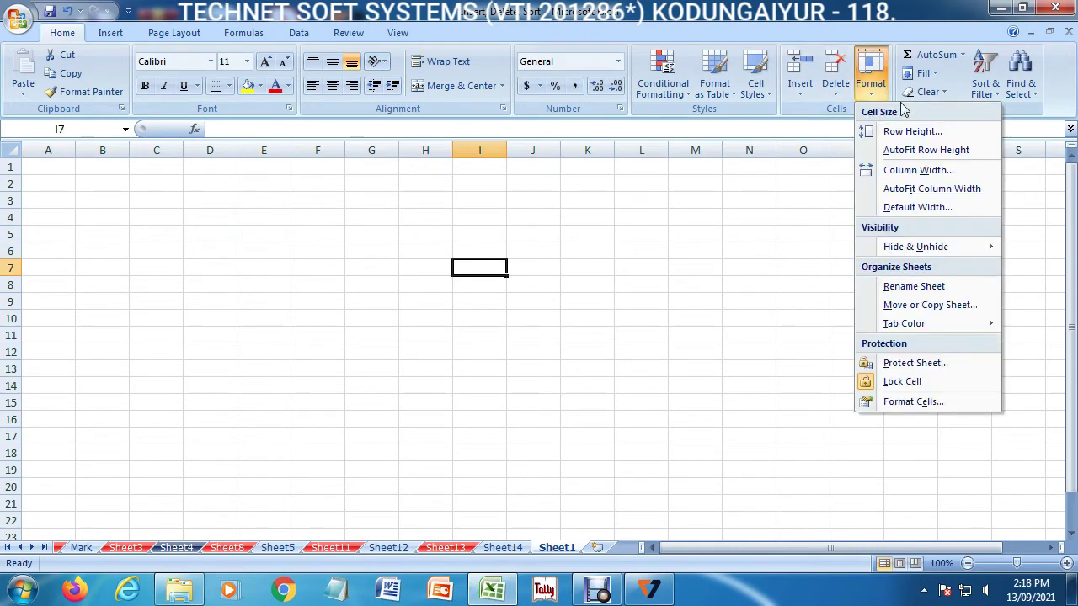
click(912, 132)
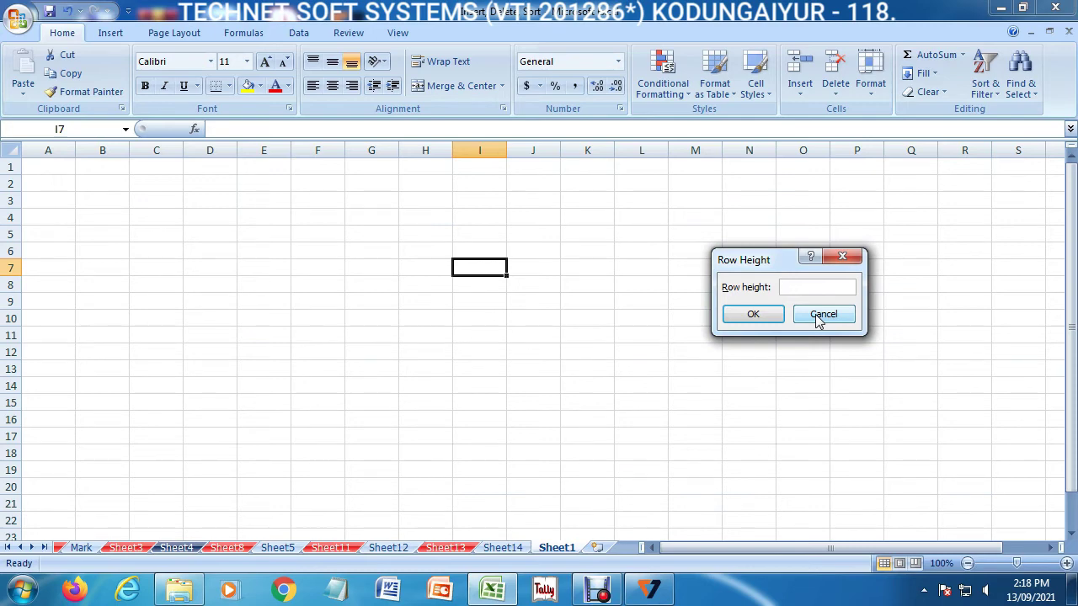
text(20)
key(Return)
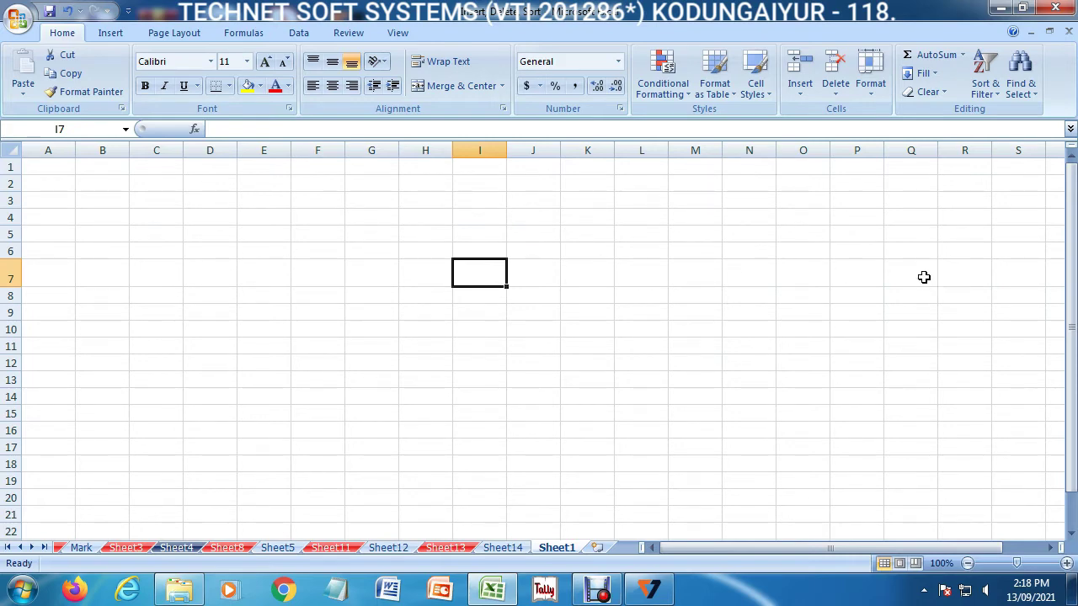
key(ctrl+z)
click(871, 82)
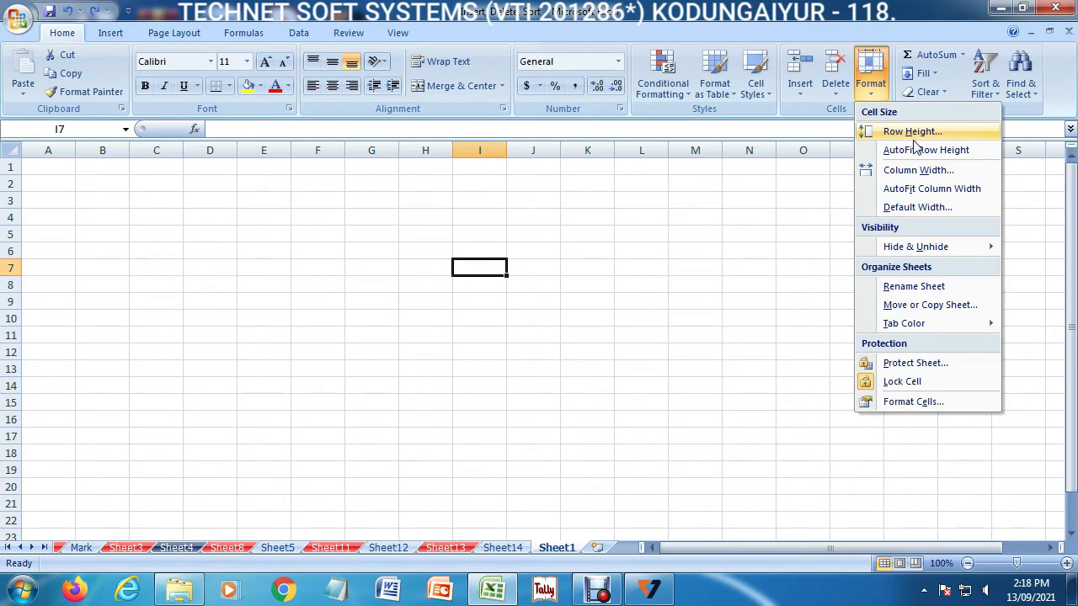
click(563, 332)
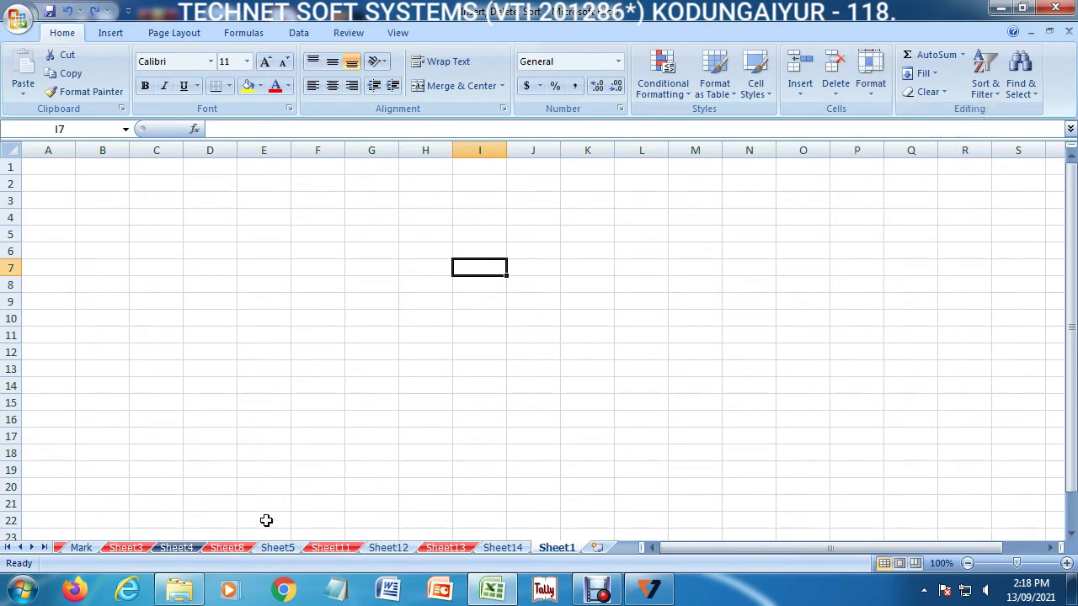
- On the Mark sheet, set rows 8–10 of the mark list to a height of 50
click(80, 548)
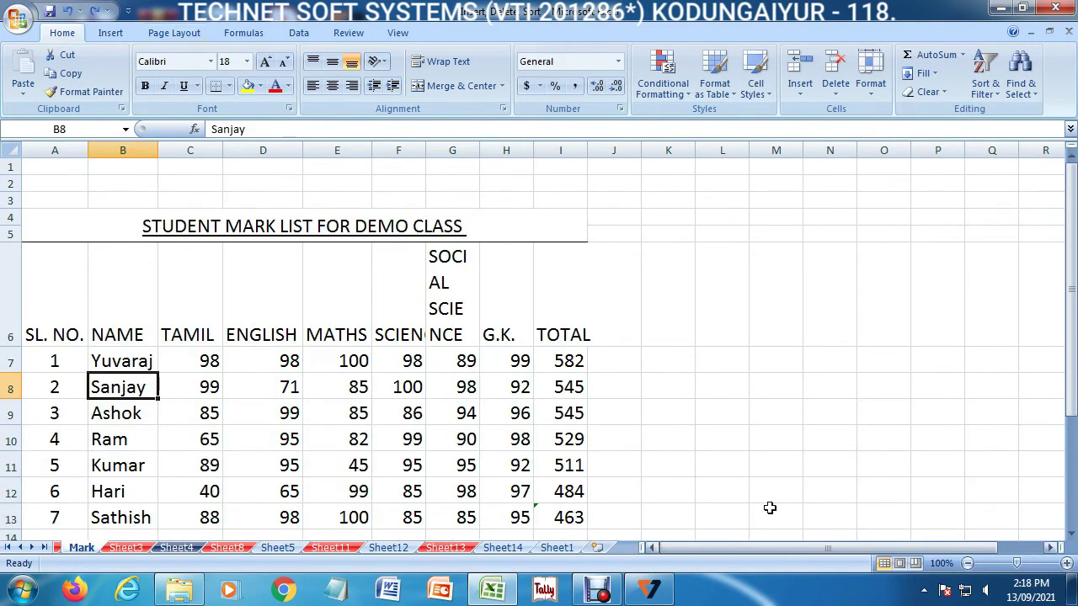
mouse_move(62, 387)
mouse_down()
mouse_move(523, 450)
mouse_move(565, 444)
mouse_up()
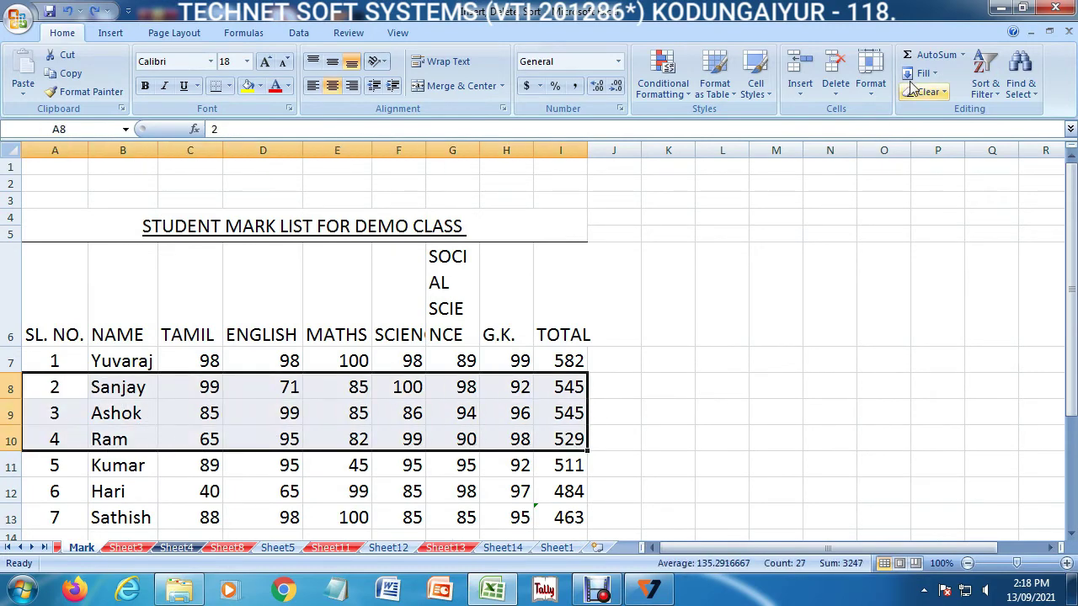
click(870, 76)
click(901, 132)
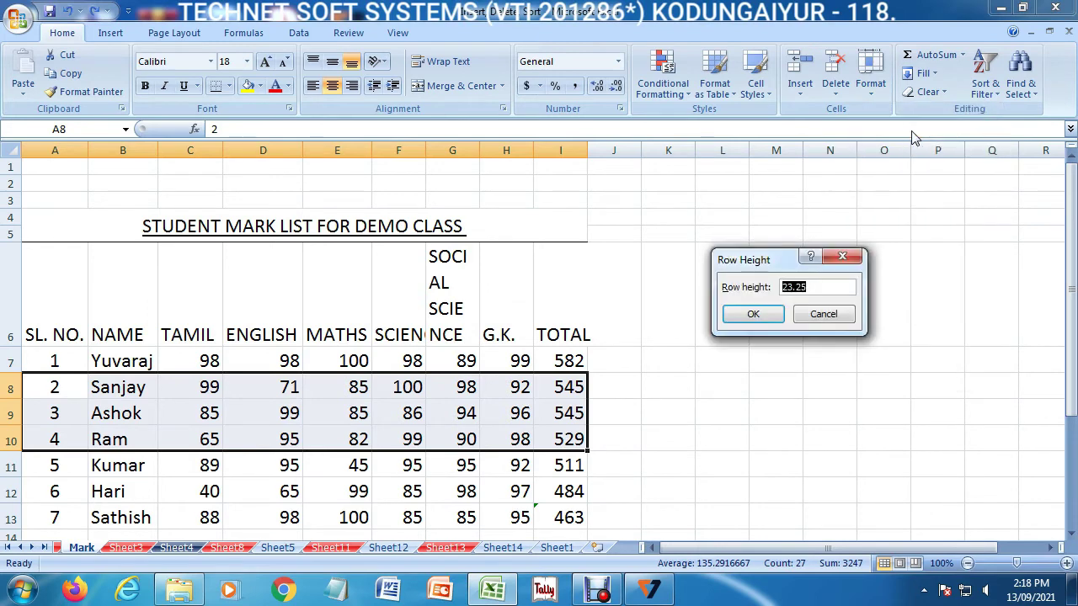
text(50)
key(Return)
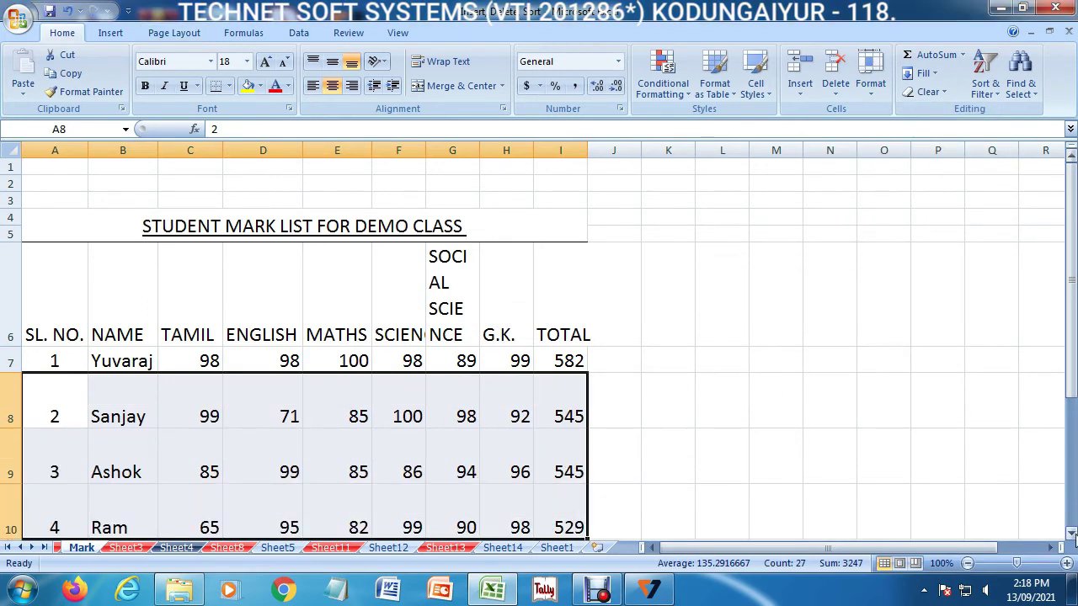
- AutoFit rows 8–10 back to fit their contents
click(1072, 533)
click(1072, 533)
click(1072, 533)
click(1072, 533)
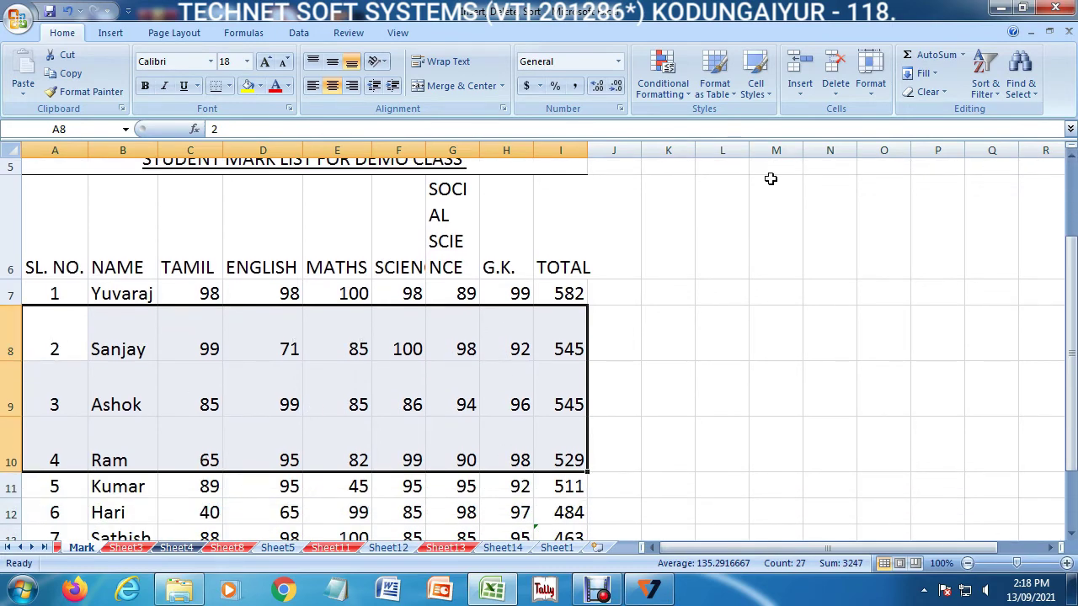
click(876, 102)
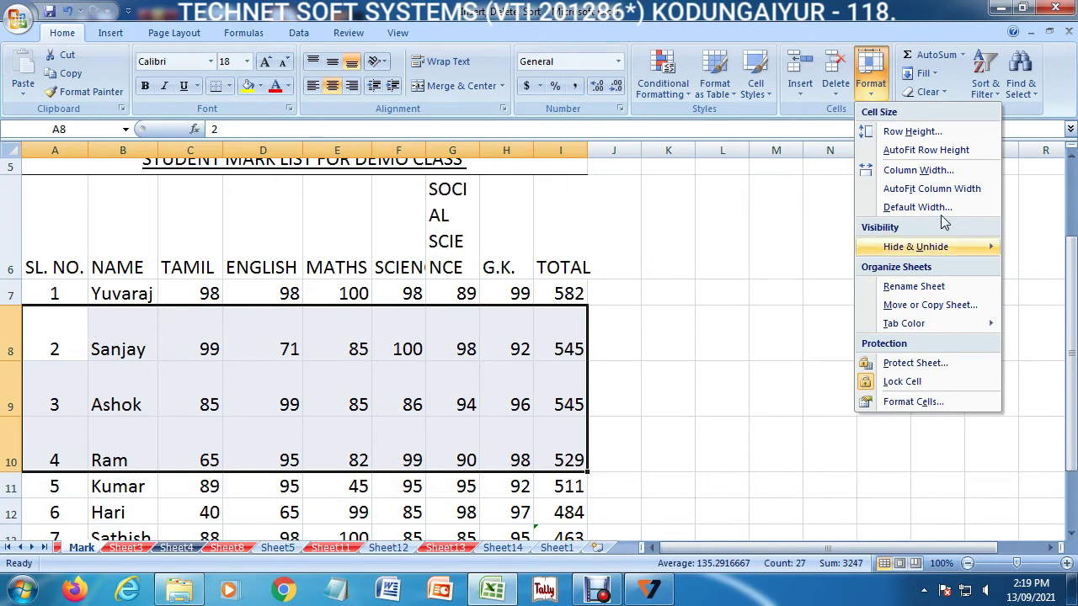
click(940, 160)
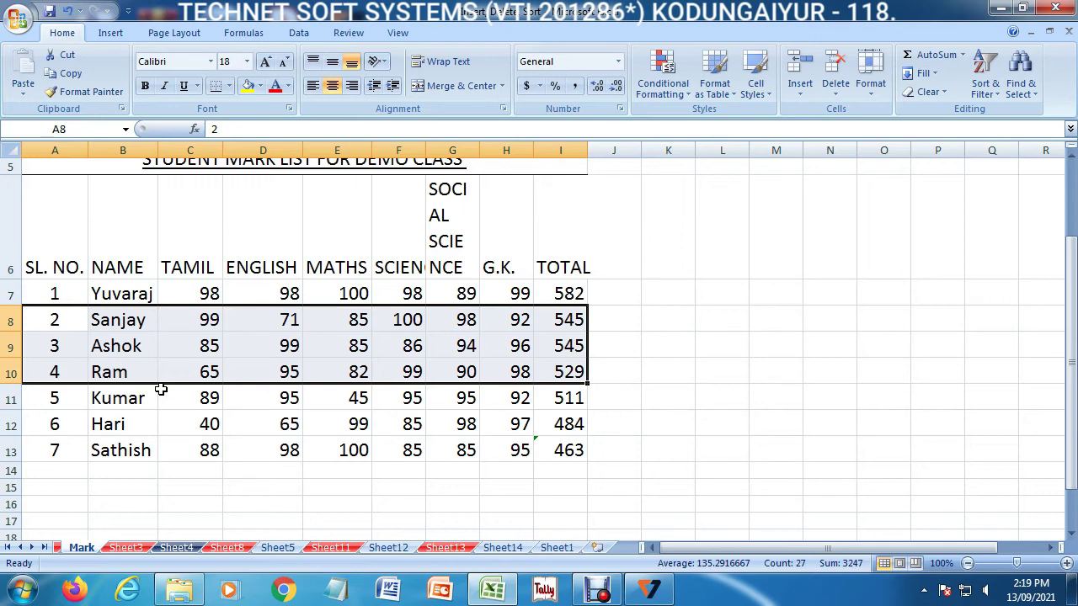
- Drag row 7 taller to about 45.75 points
click(874, 93)
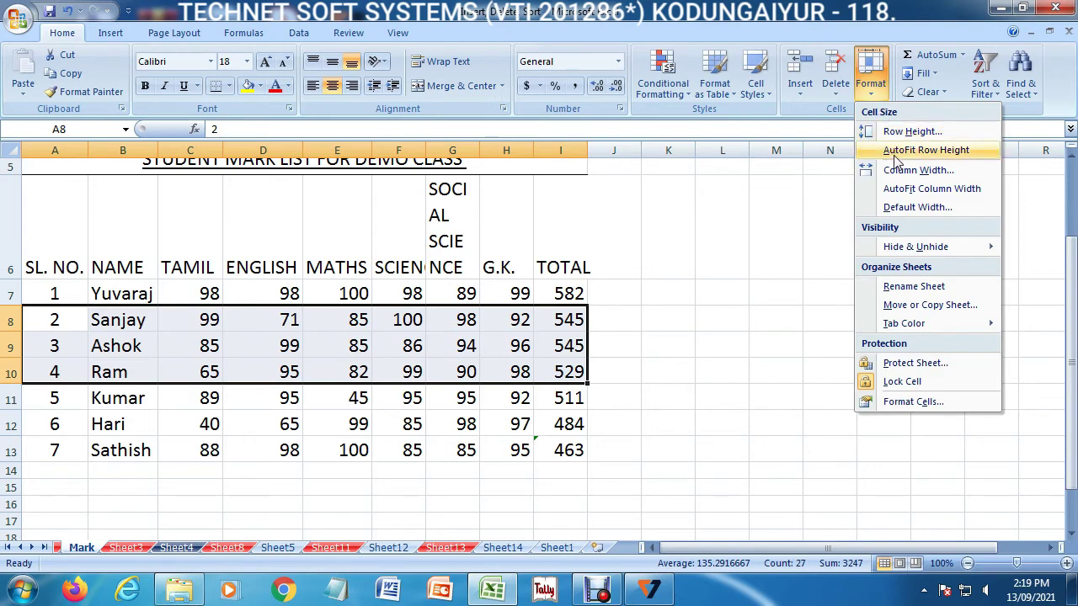
click(493, 398)
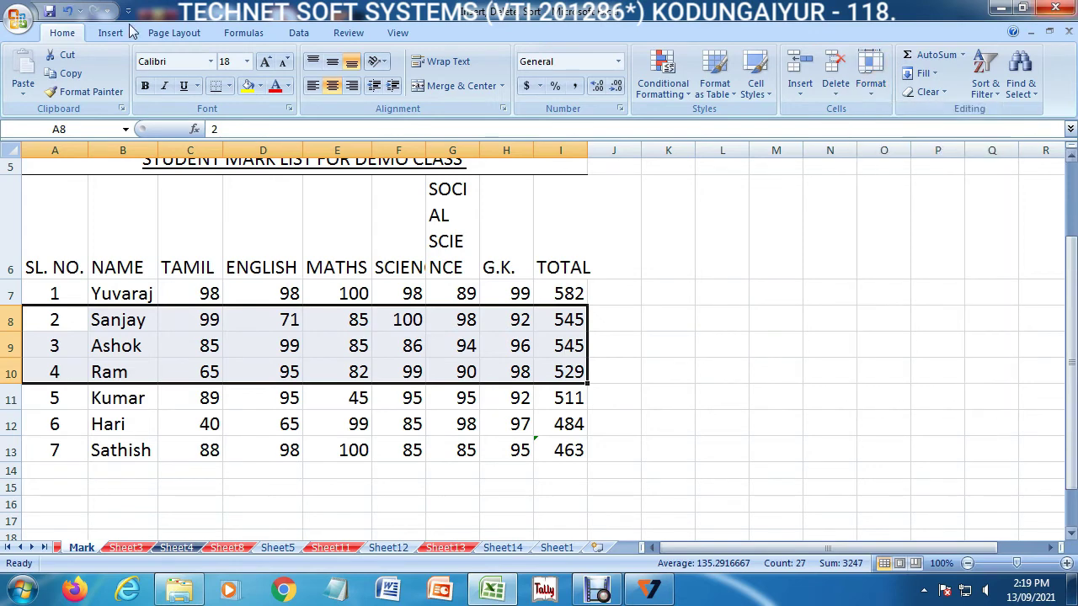
click(309, 364)
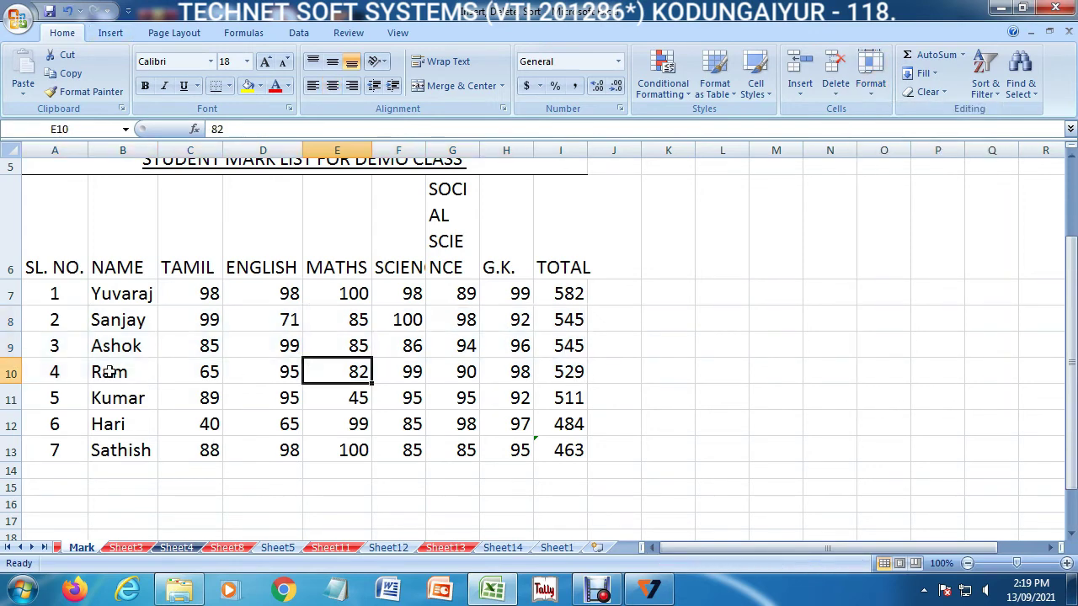
drag(15, 305, 16, 502)
- AutoFit the student rows 7–10 to their contents
click(40, 298)
drag(40, 298, 732, 476)
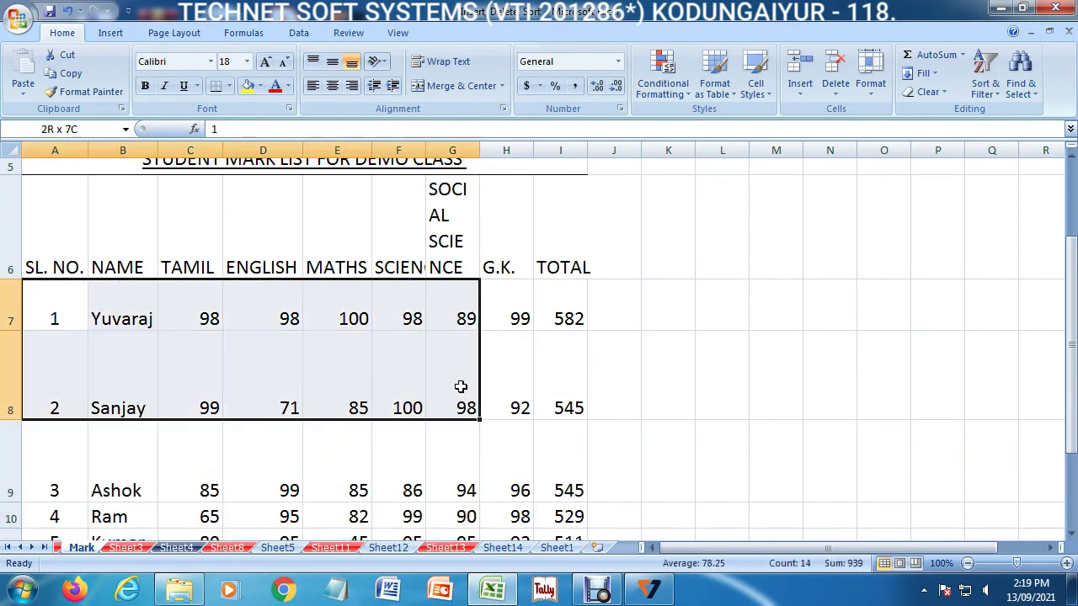
click(873, 89)
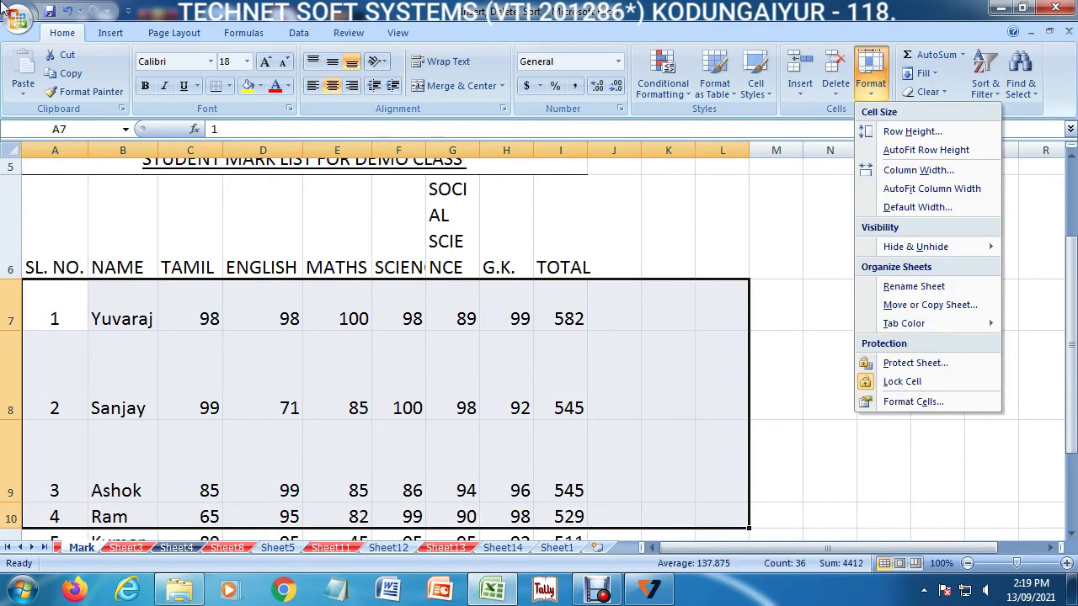
click(927, 151)
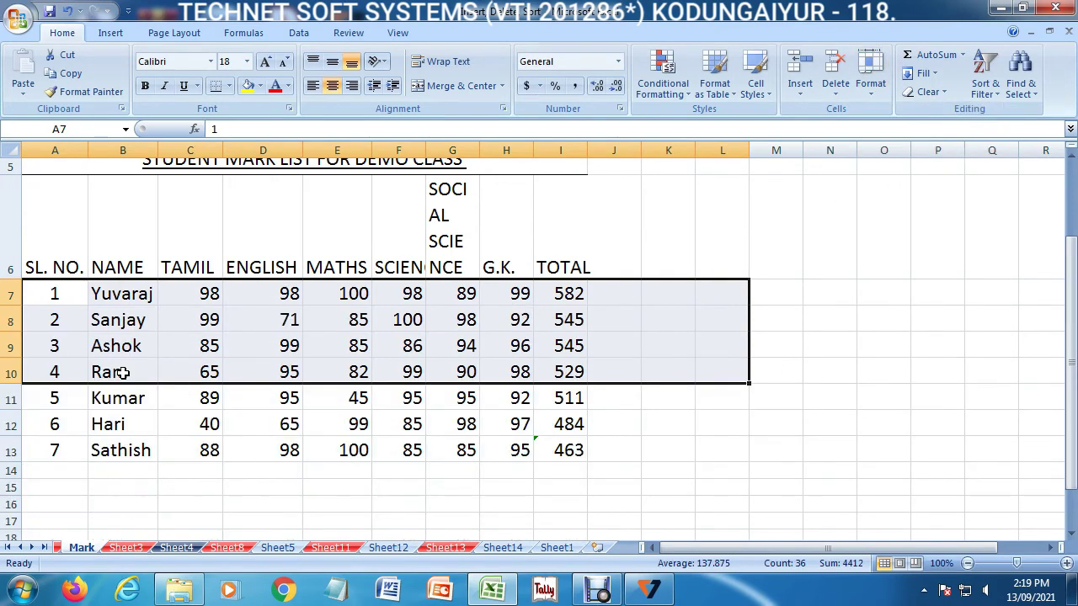
click(593, 398)
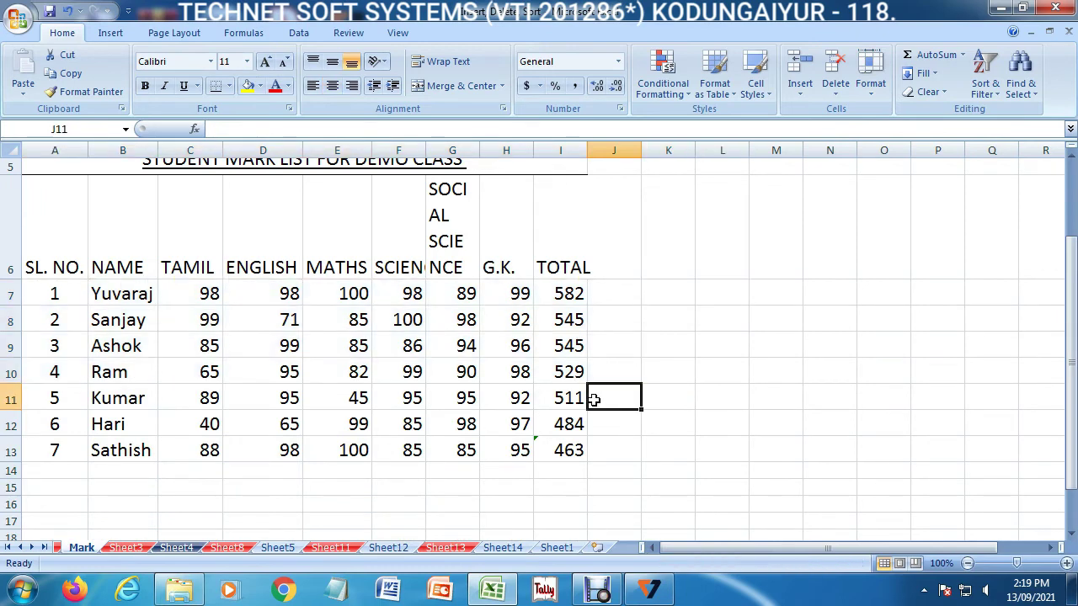
- Drag the borders of rows 7 and 8 to make them taller
click(101, 374)
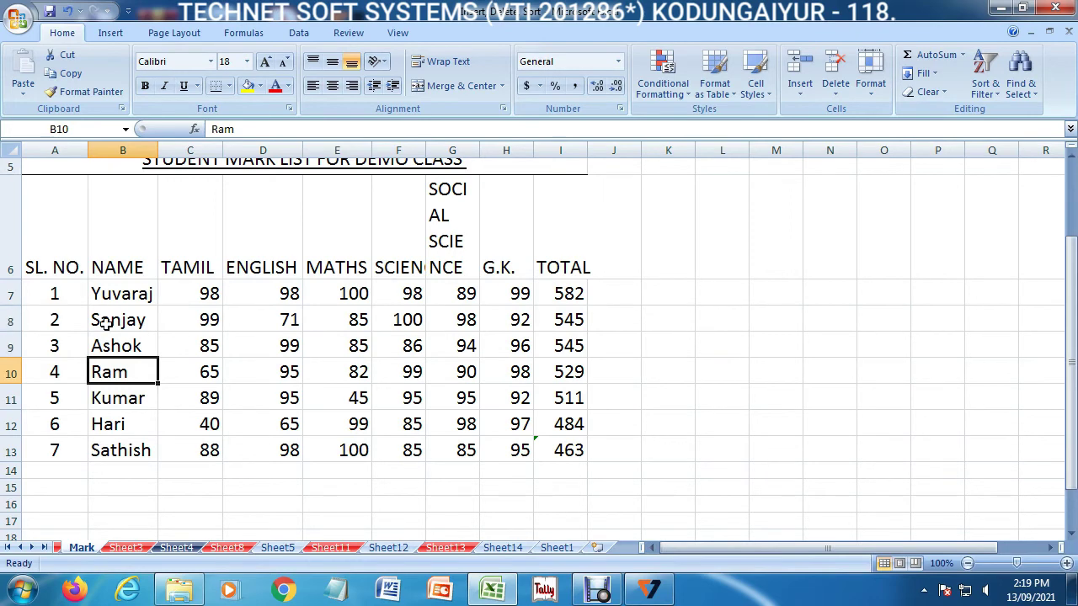
click(871, 84)
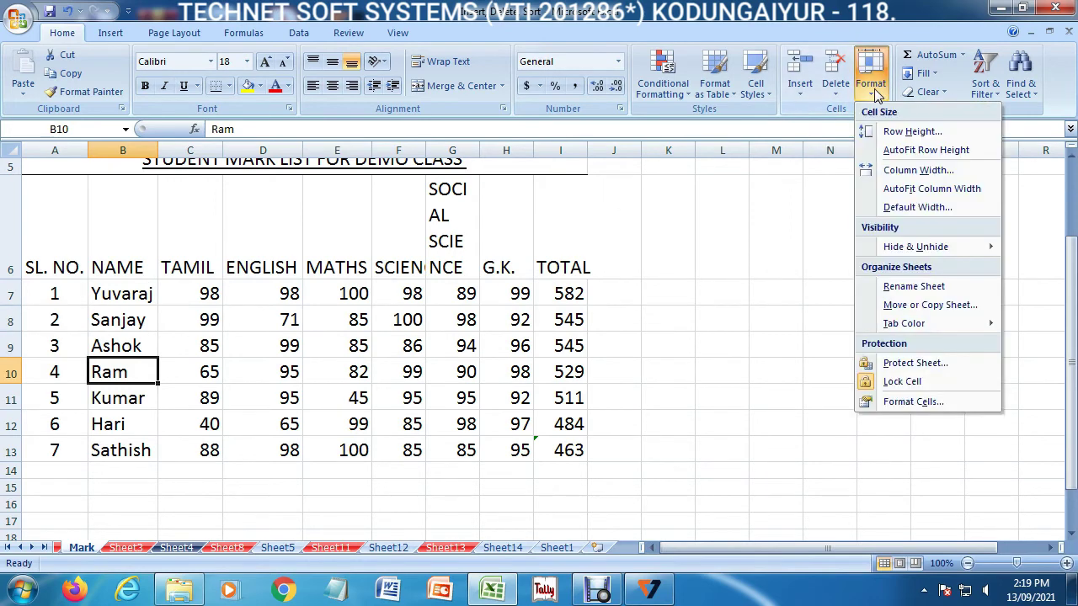
click(931, 153)
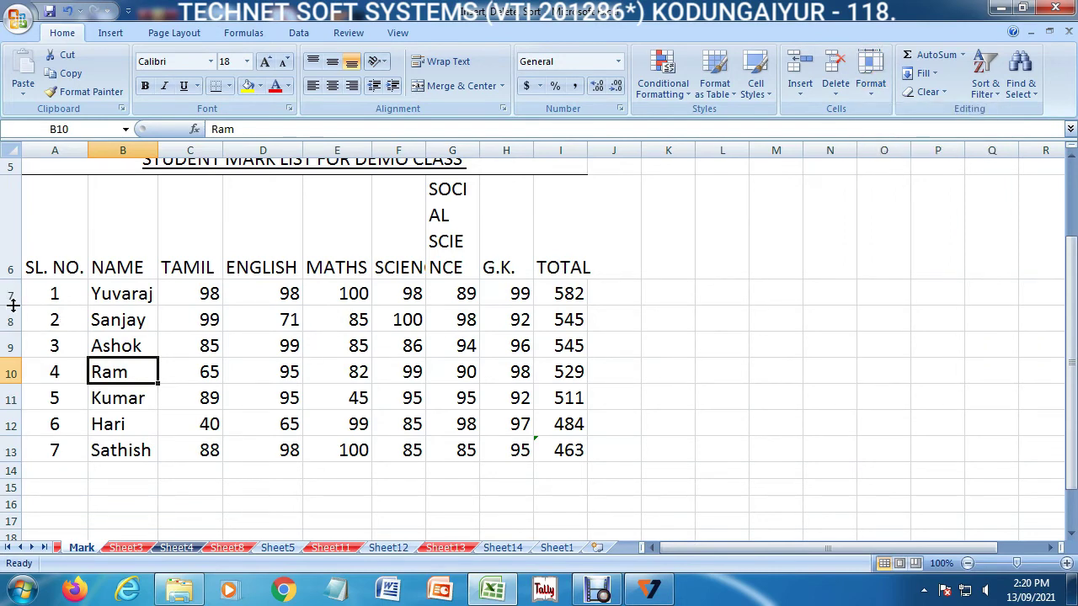
drag(13, 305, 15, 405)
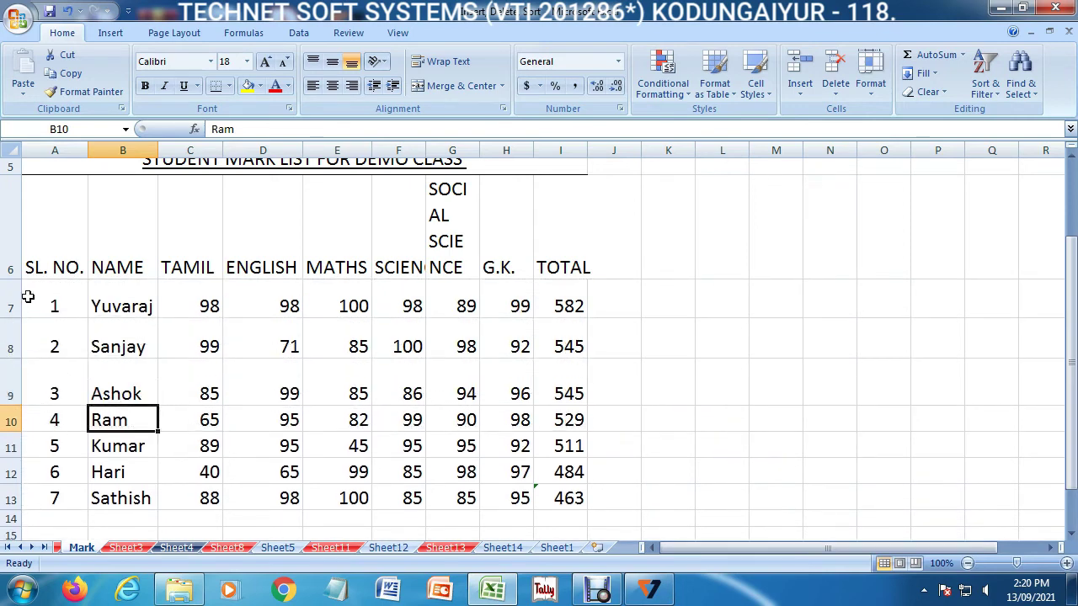
- AutoFit rows 6–14 to a compact uniform height and scroll the tabs to Marksheet
drag(11, 248, 11, 519)
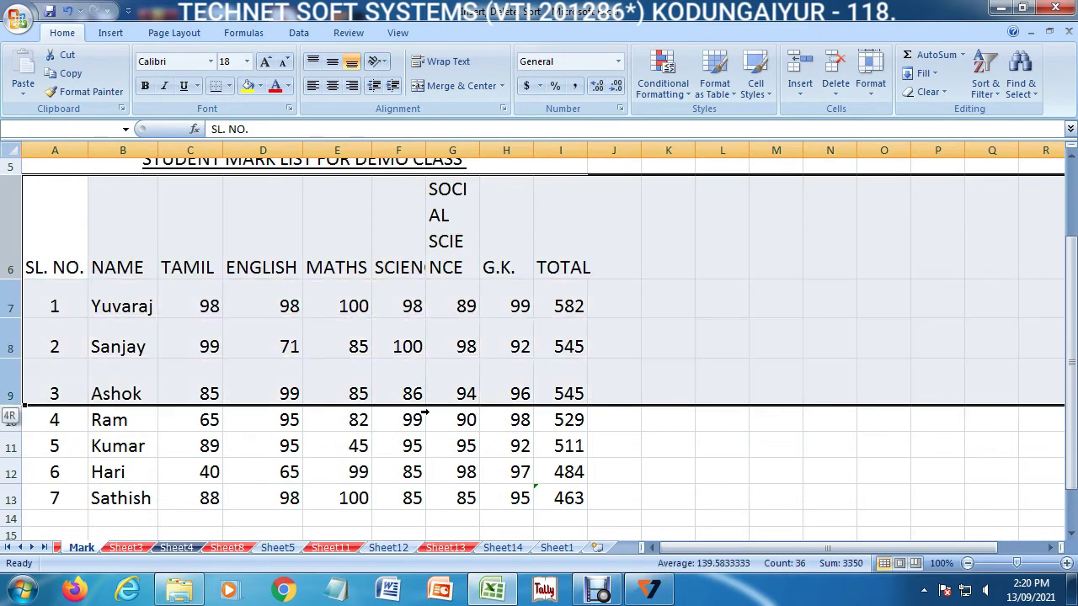
click(872, 95)
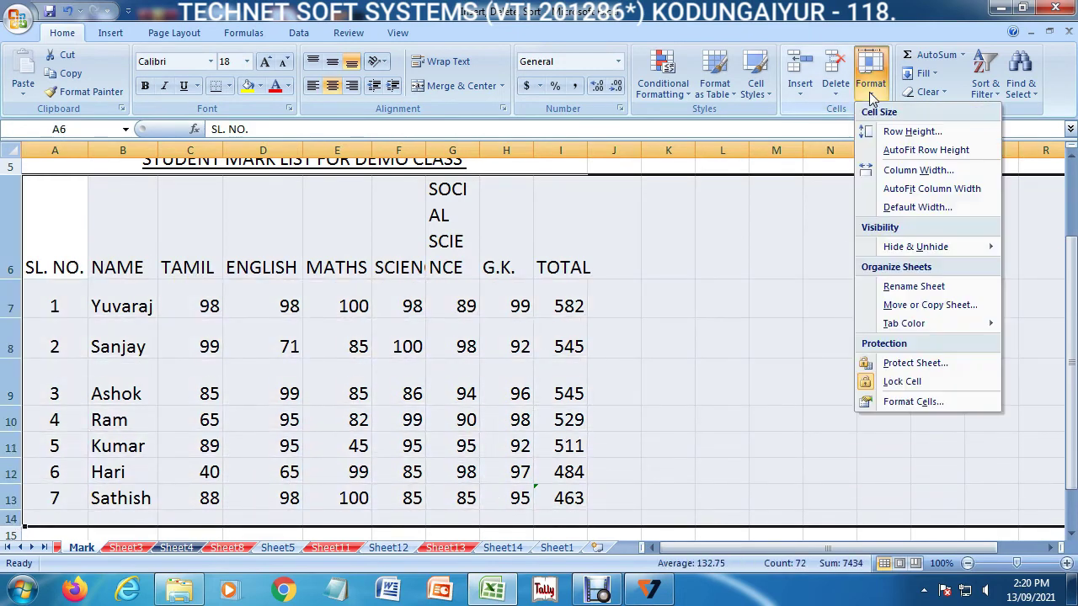
click(912, 150)
click(912, 149)
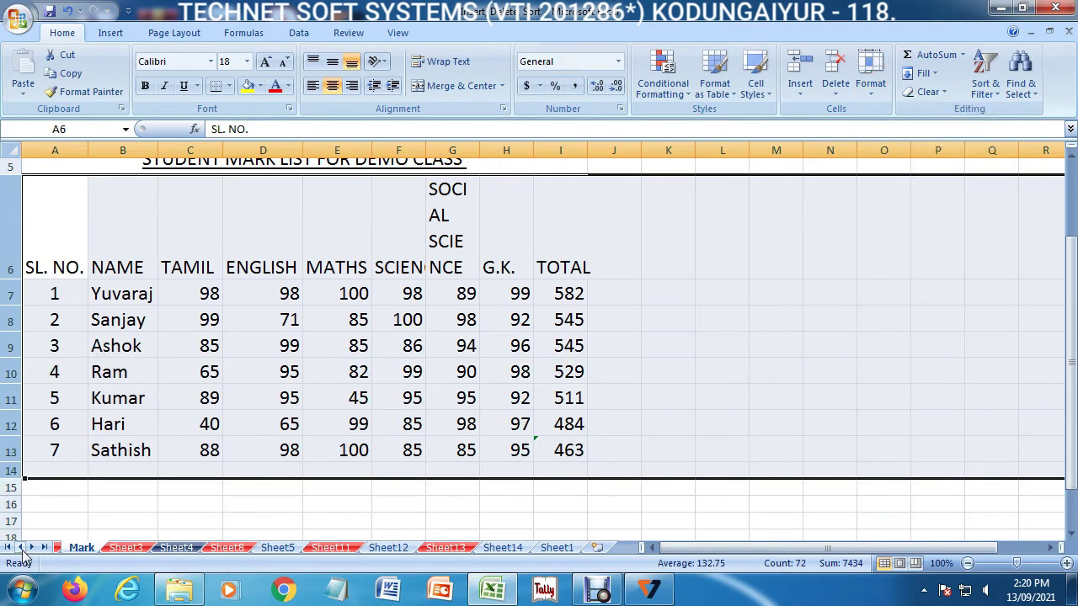
click(21, 549)
- Copy Marksheet's A37:I44 mark table to Sheet1 at C4 and AutoFit columns C–K
click(95, 548)
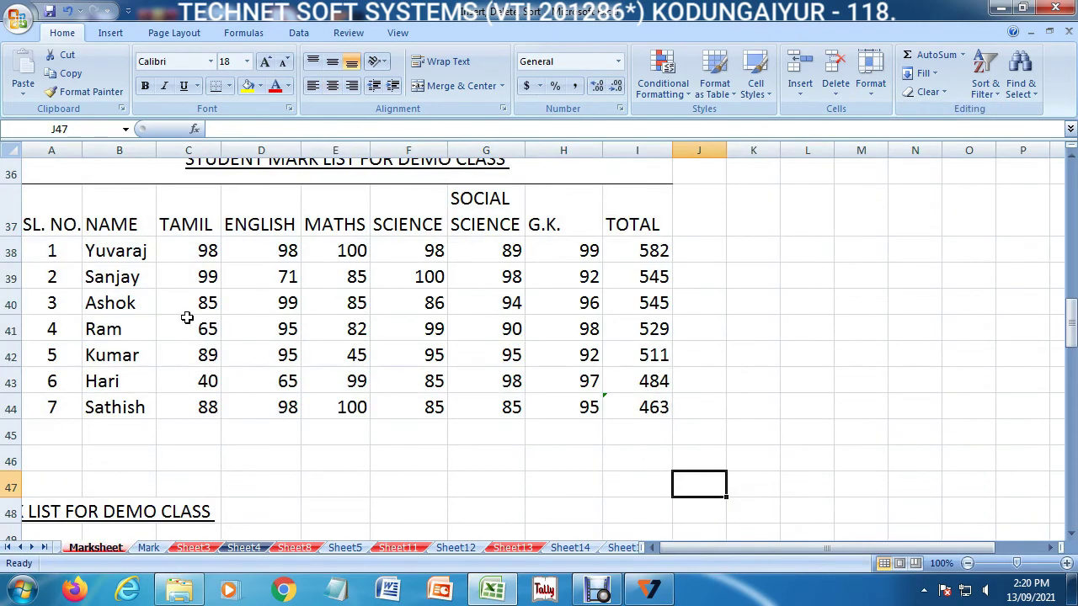
mouse_move(59, 224)
mouse_down()
mouse_move(229, 383)
mouse_move(650, 408)
mouse_up()
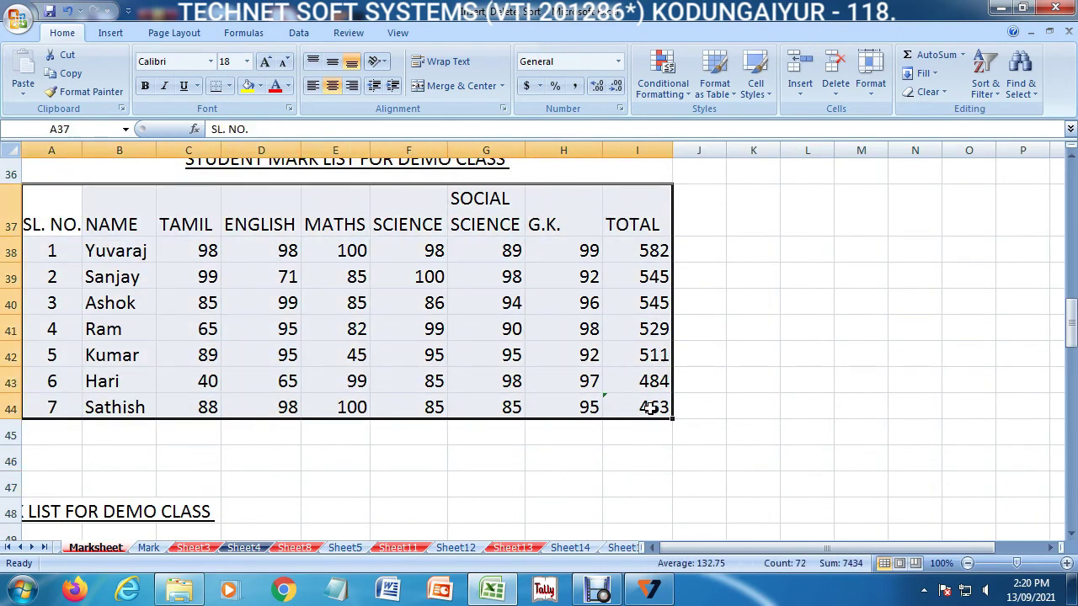
key(ctrl+c)
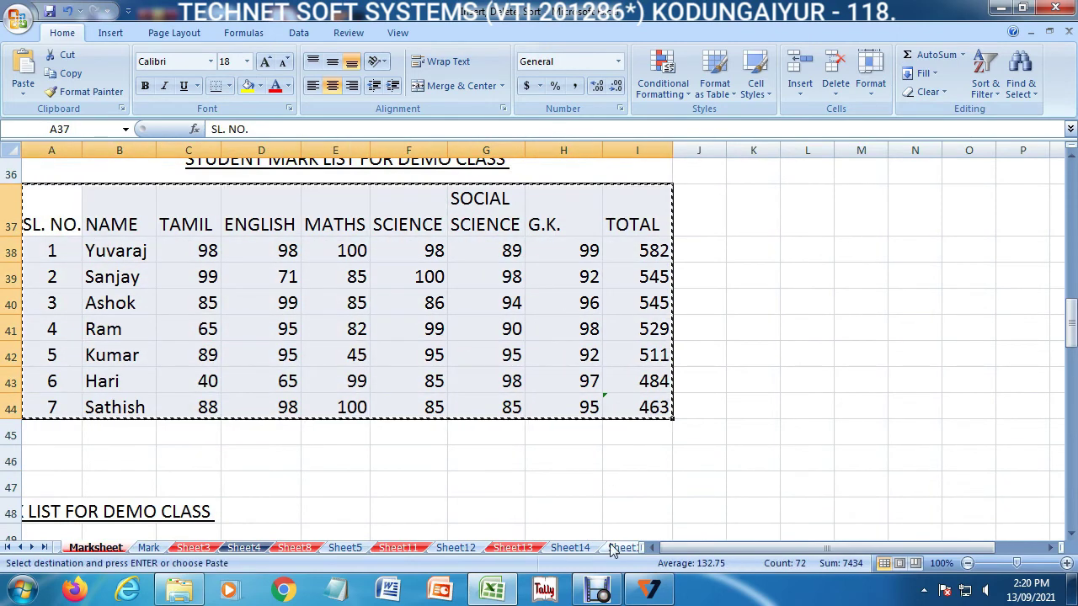
click(623, 548)
click(163, 224)
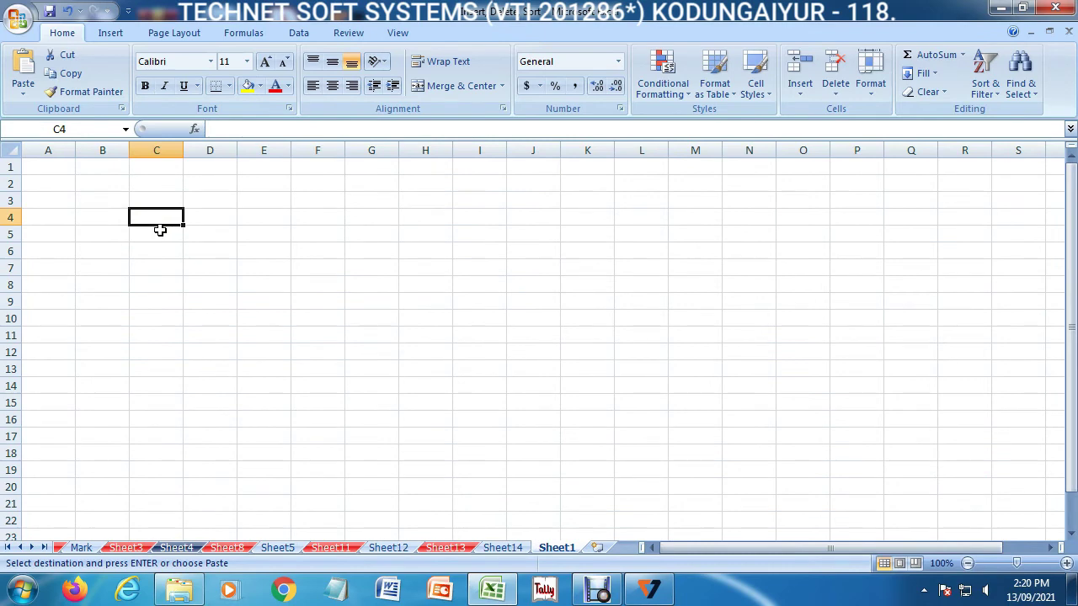
key(ctrl+v)
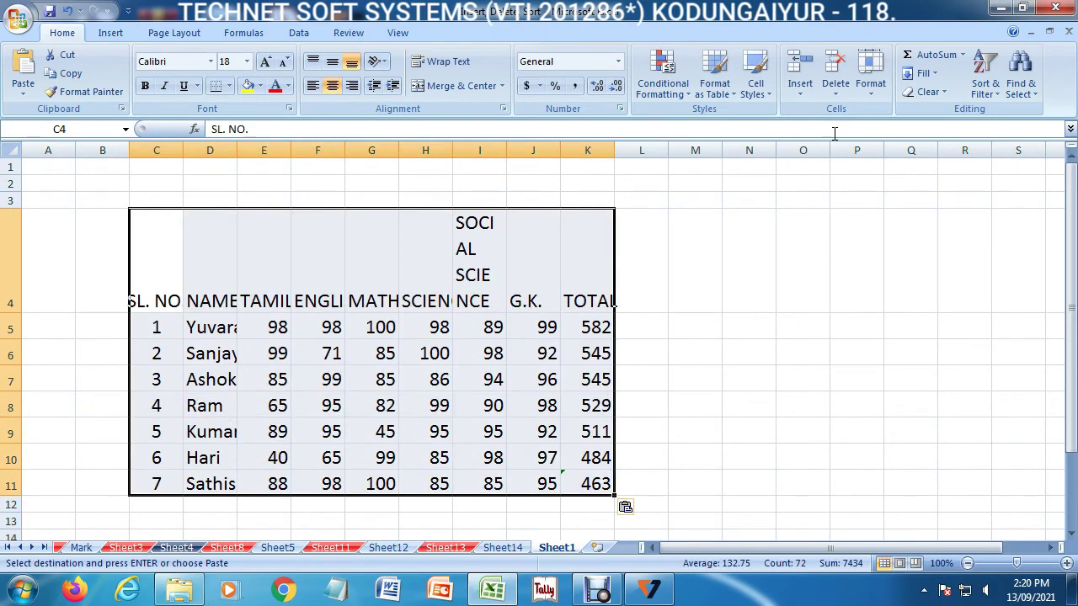
click(870, 91)
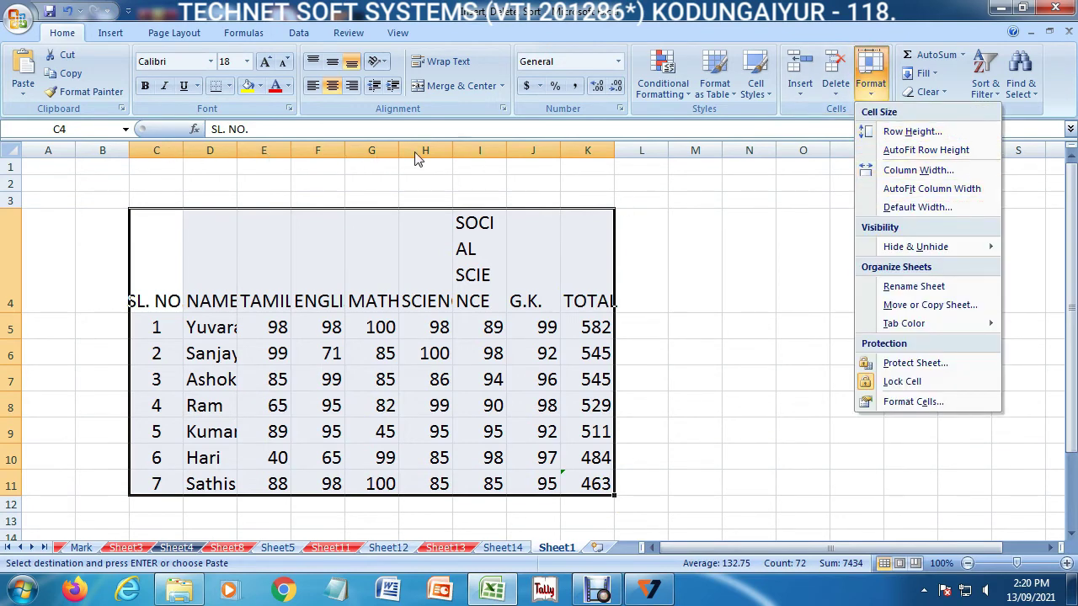
click(929, 192)
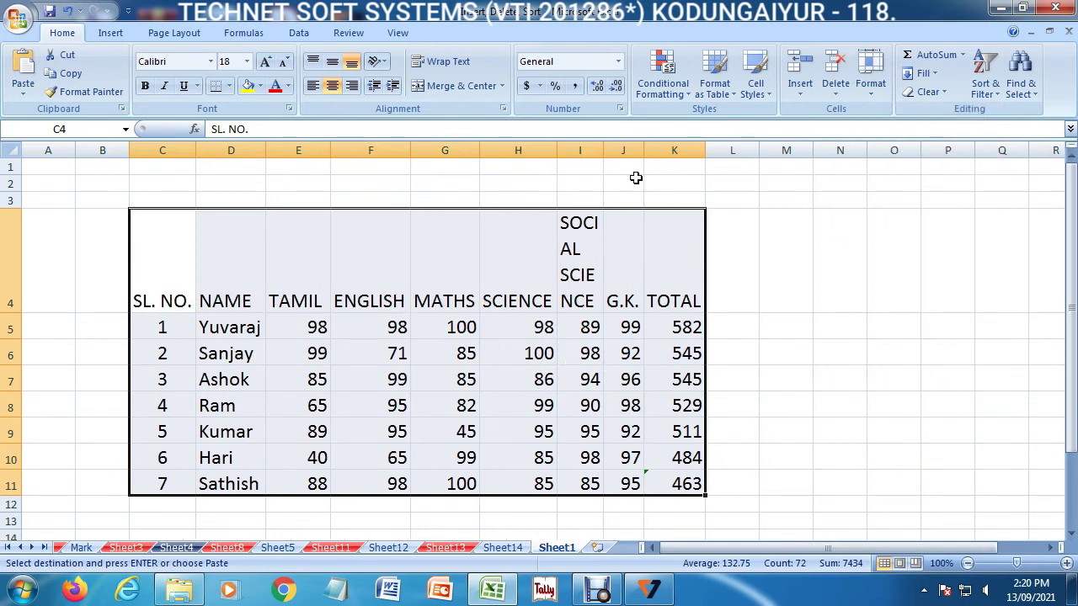
- Try widening column I for SOCIAL SCIENCE, then undo the change
drag(607, 152, 645, 152)
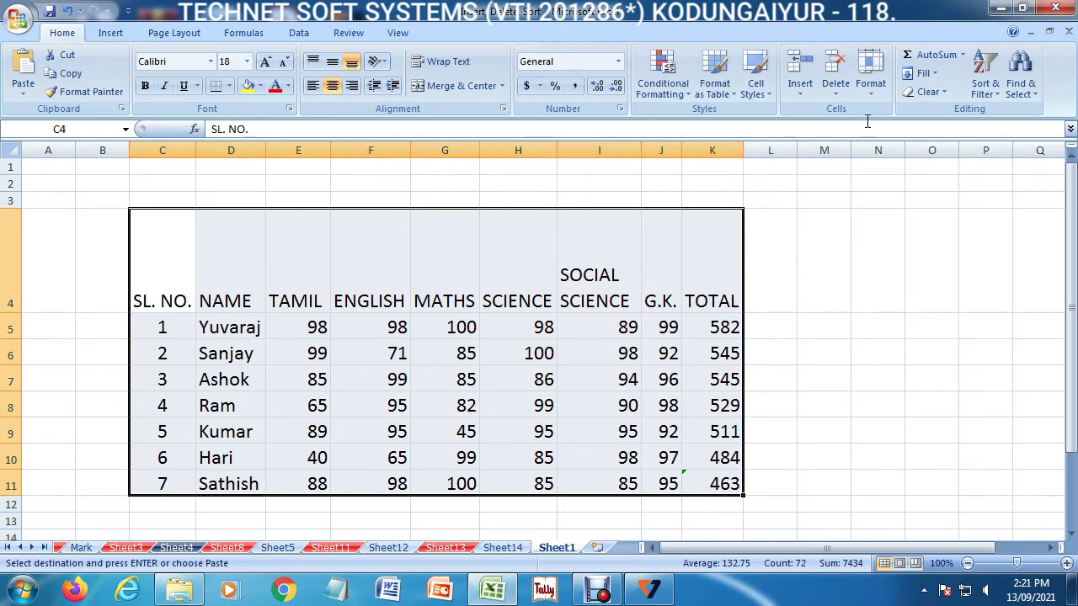
click(872, 88)
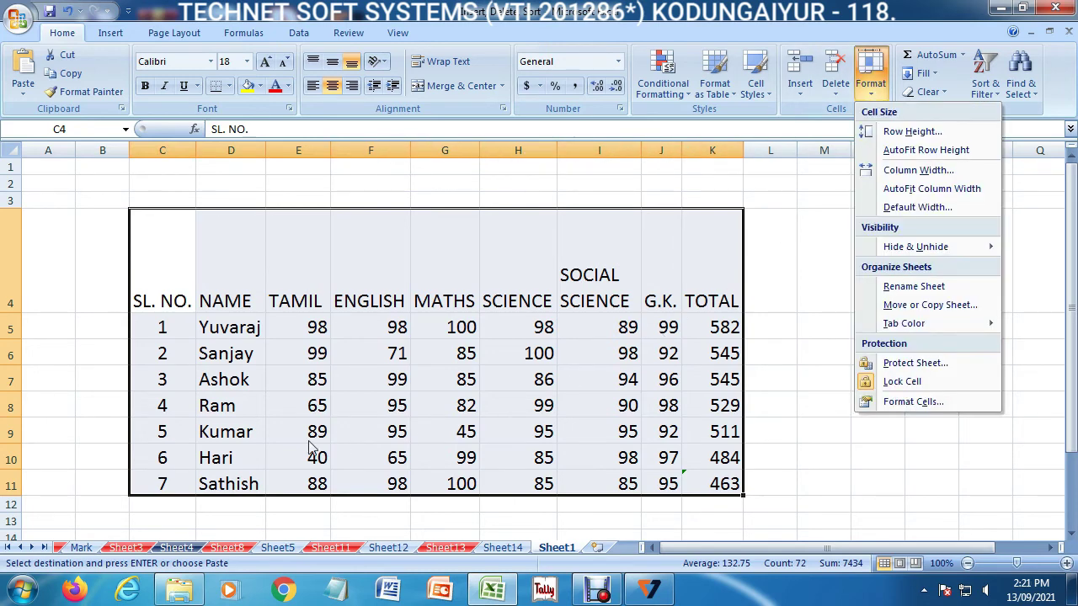
click(290, 448)
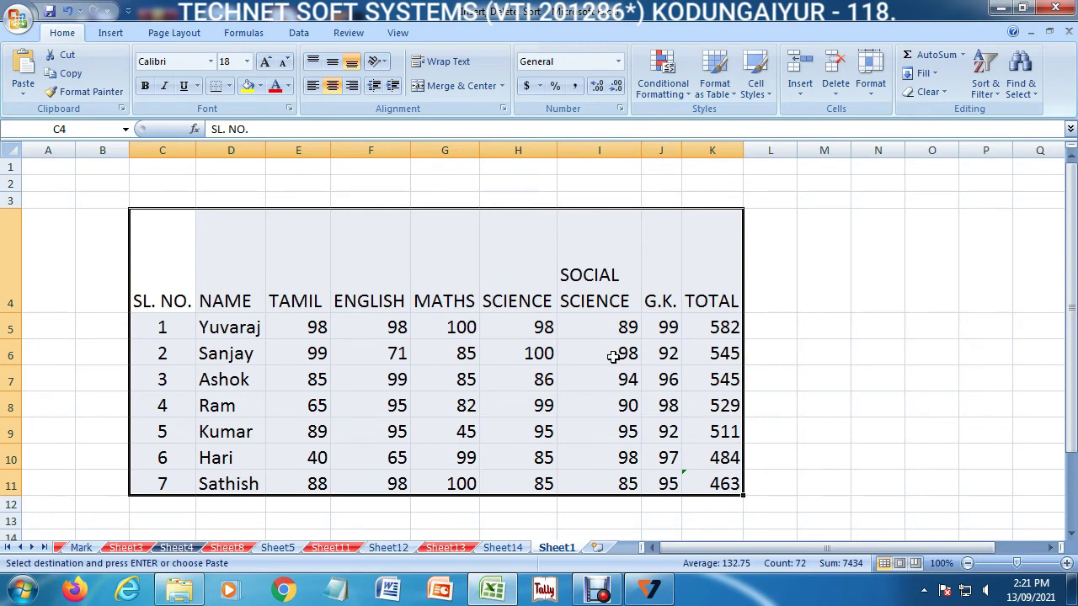
key(ctrl+z)
key(ctrl+z)
key(ctrl+z)
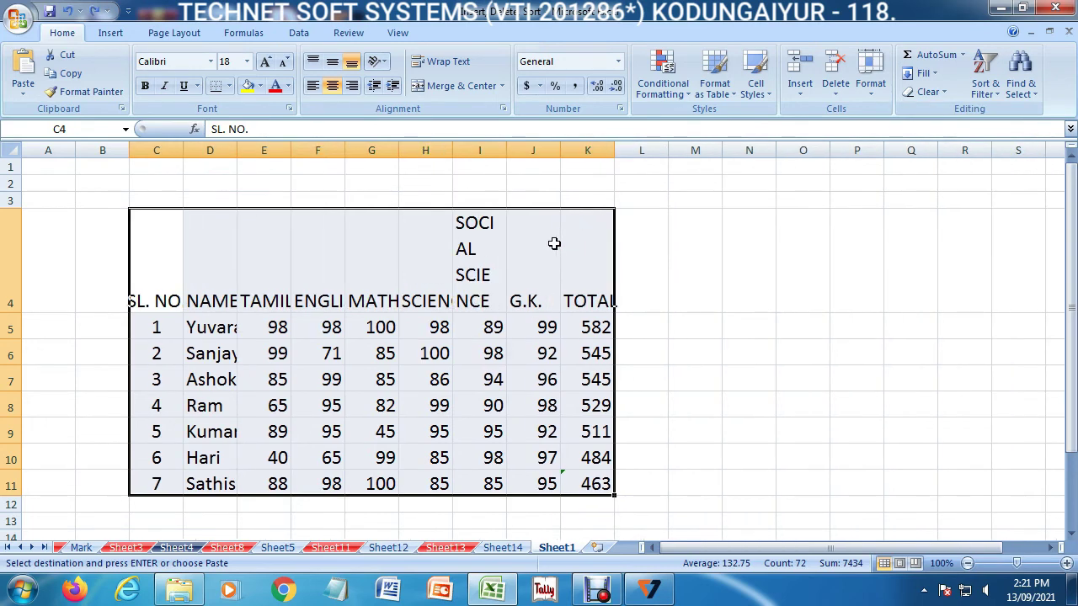
- Fit columns H, G and F to their headings, then AutoFit all columns of C4:K11
double_click(452, 150)
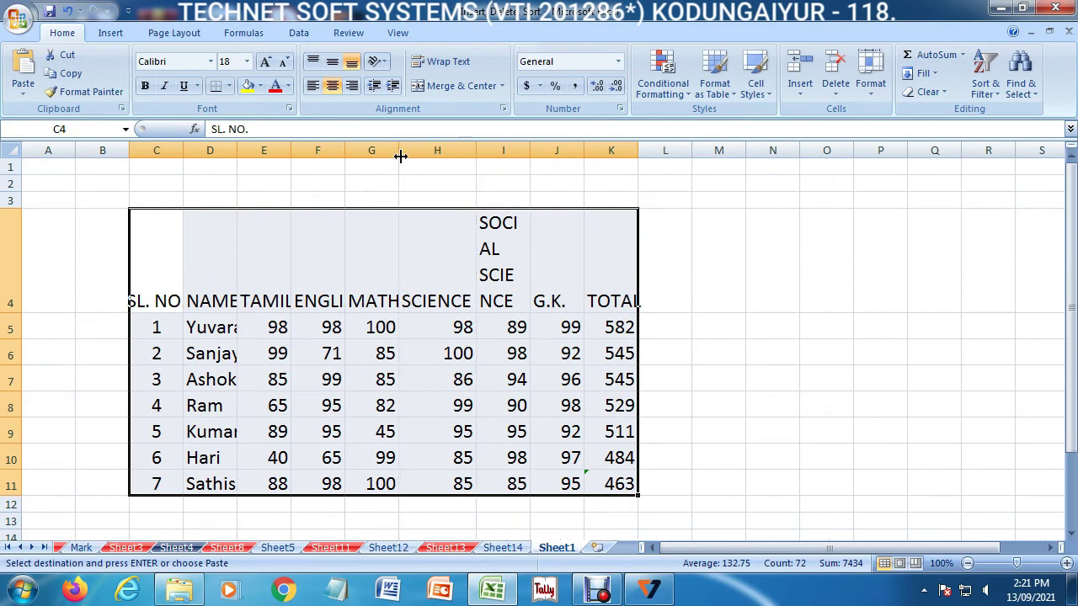
double_click(400, 155)
double_click(345, 152)
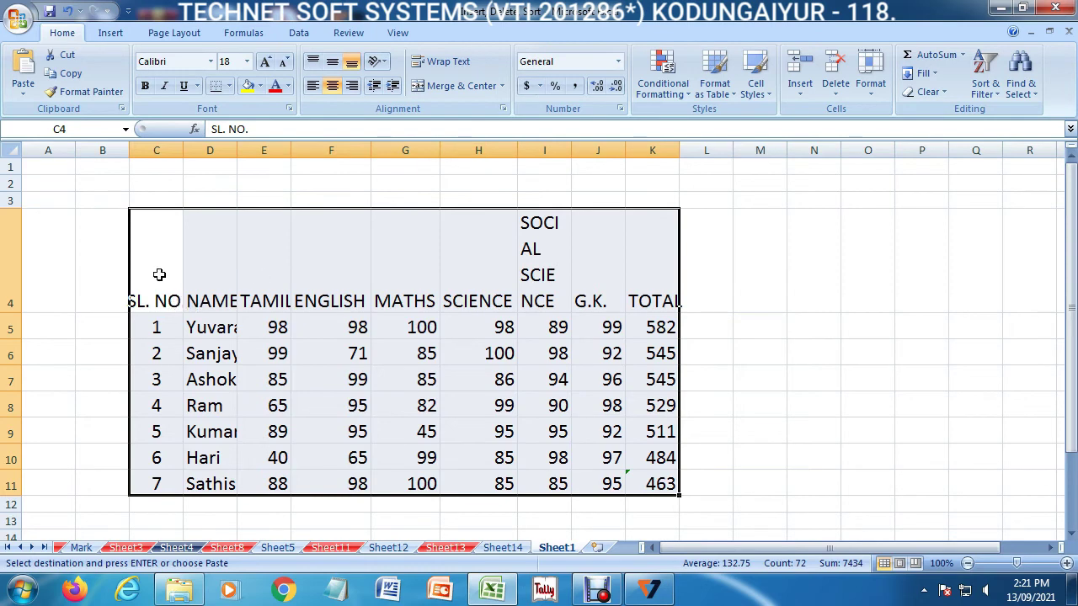
drag(159, 275, 645, 476)
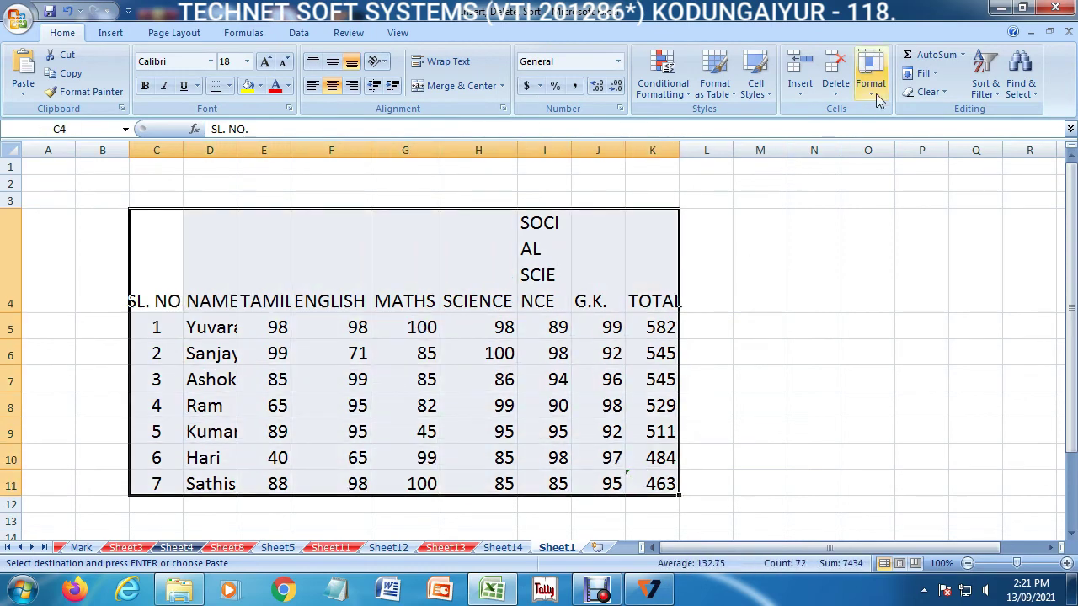
click(876, 95)
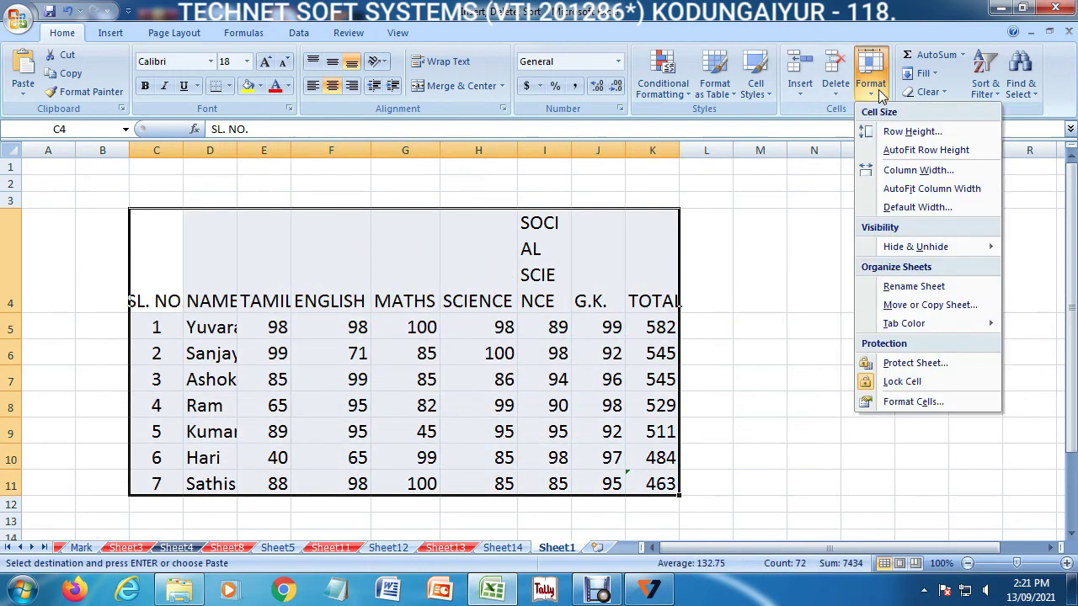
click(918, 191)
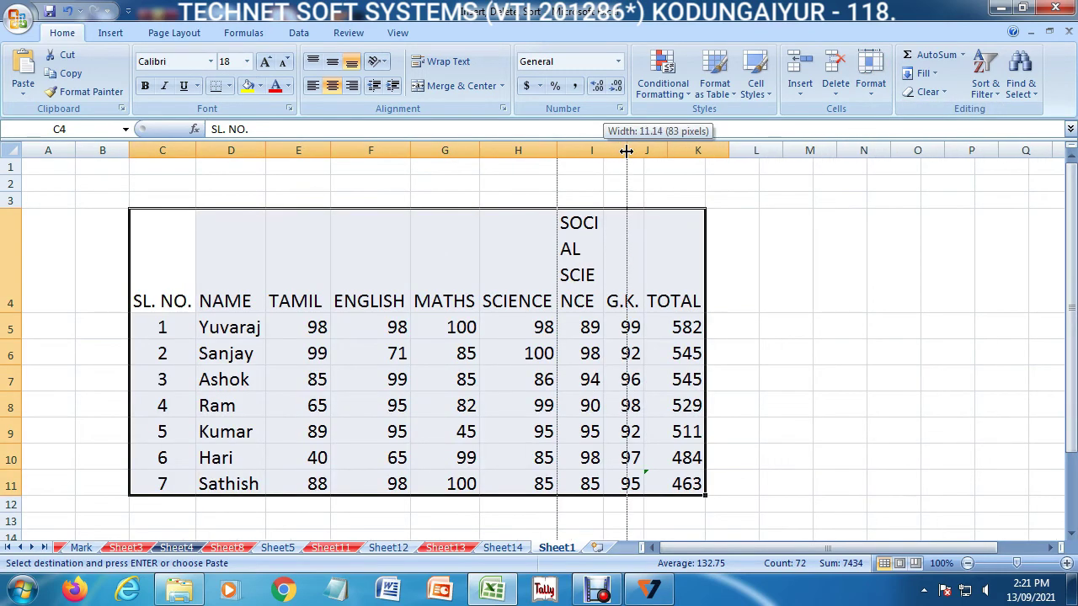
- Widen column I so SOCIAL SCIENCE wraps onto two lines, then select B4:K11
drag(607, 151, 642, 151)
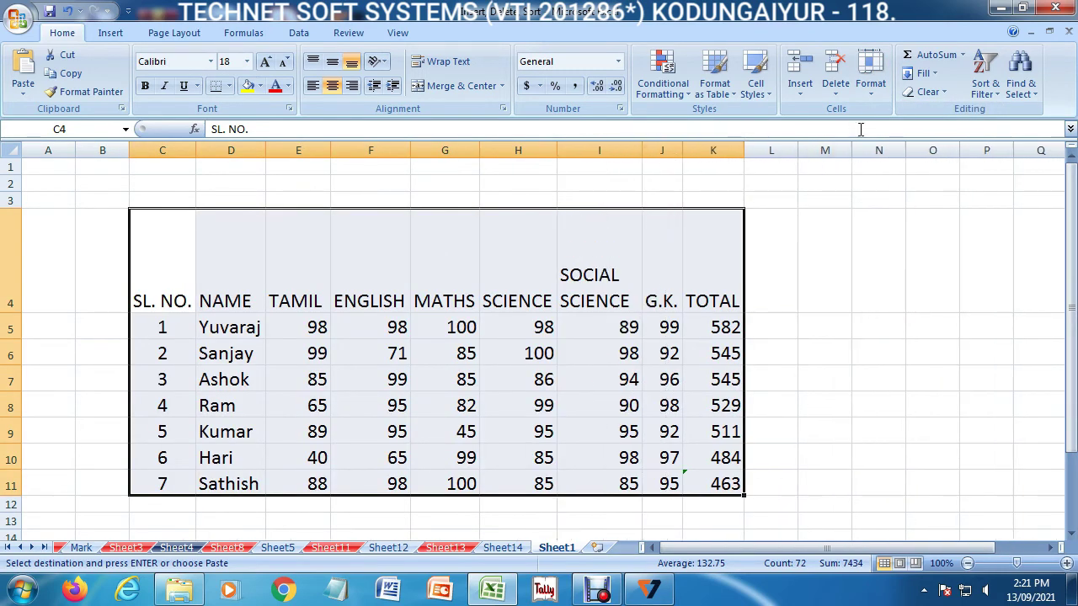
click(870, 76)
drag(133, 354, 809, 354)
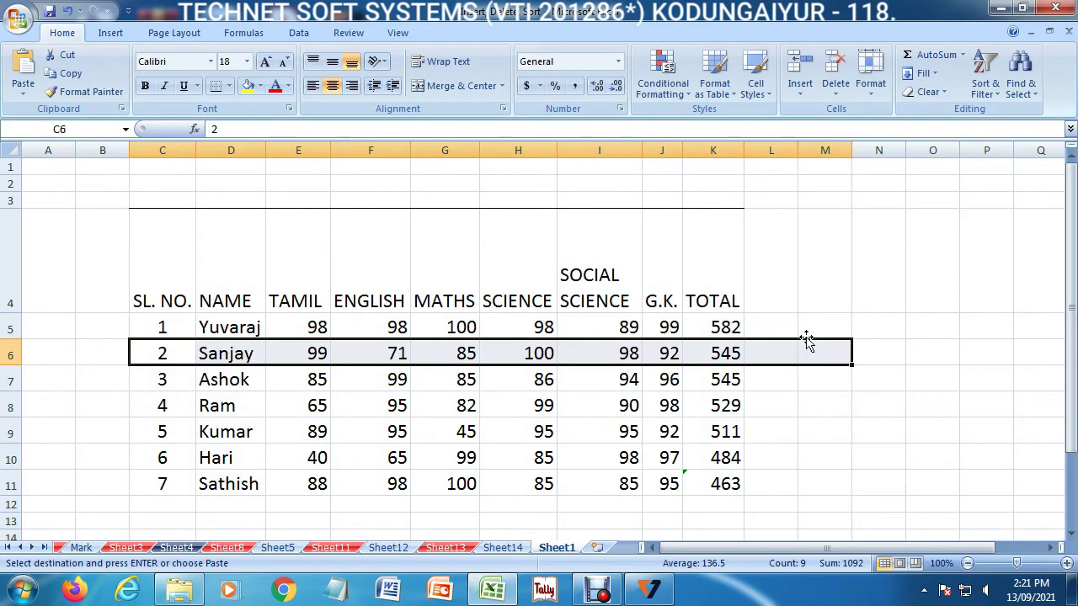
click(870, 84)
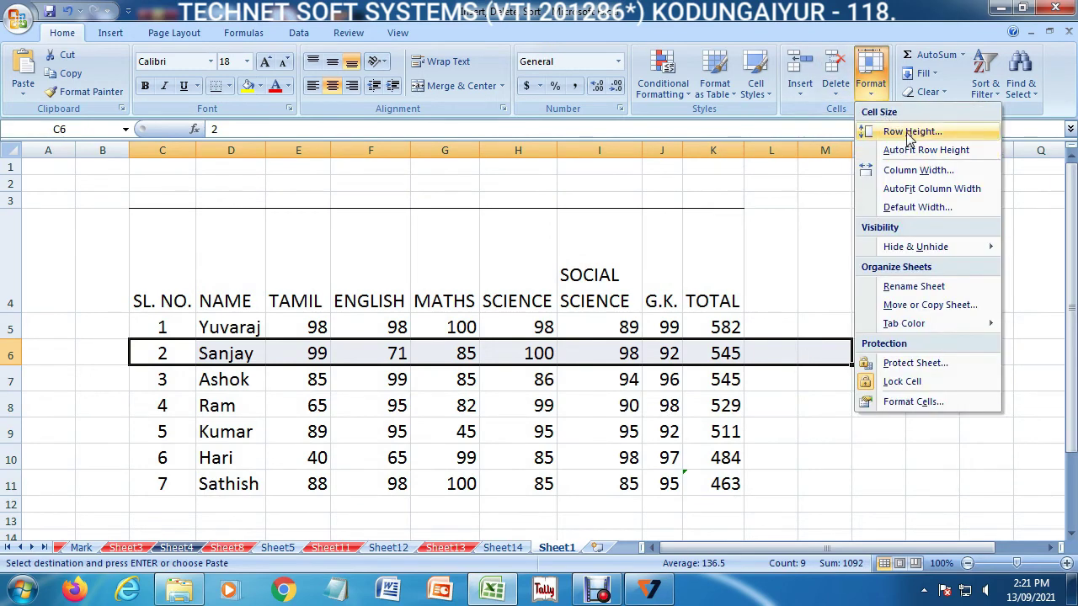
click(476, 411)
click(303, 383)
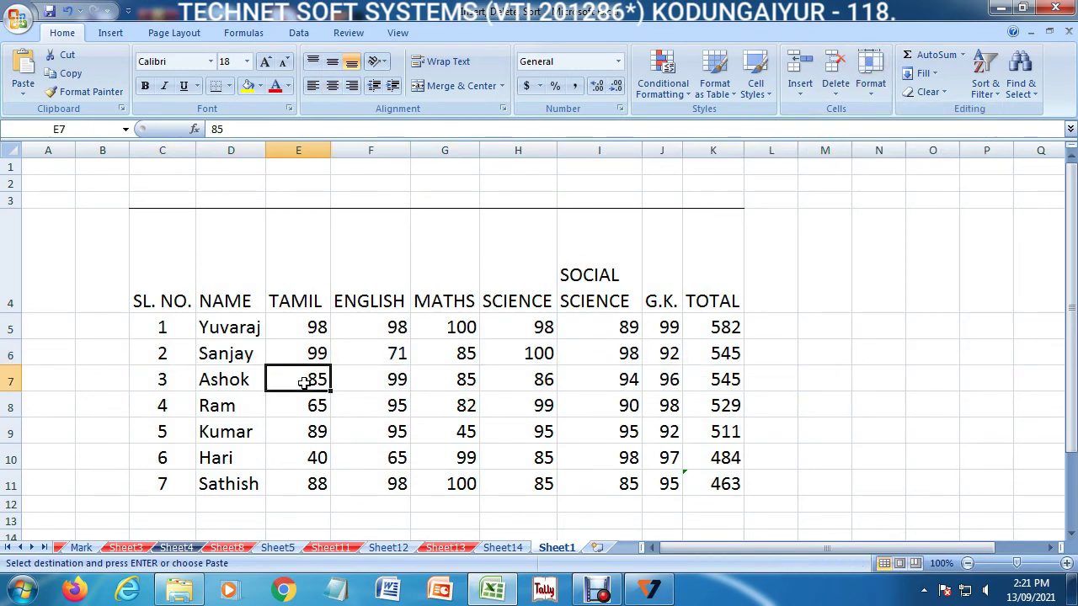
drag(87, 297, 714, 483)
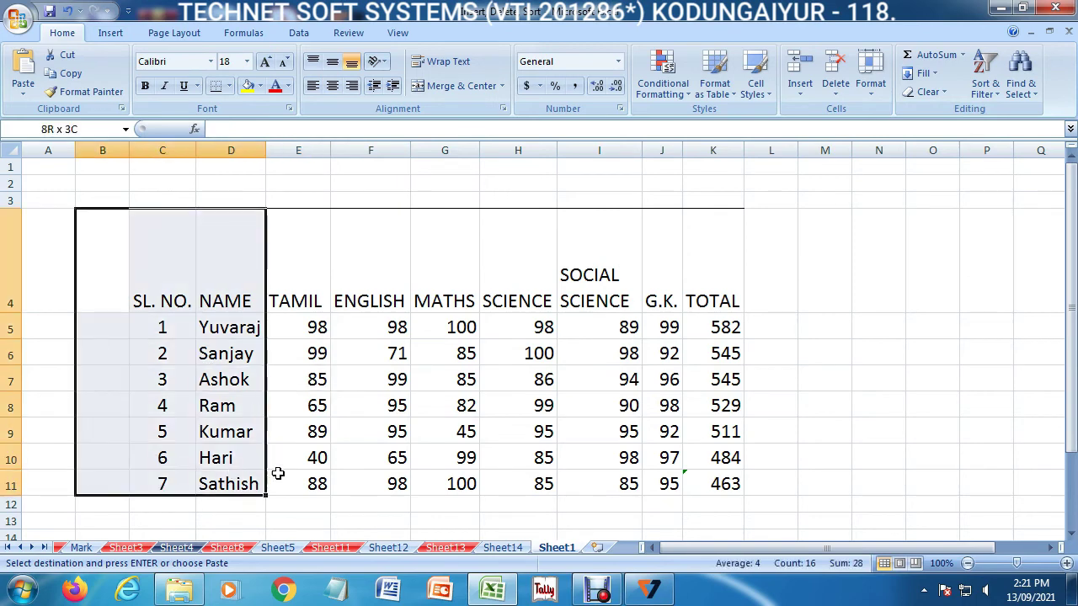
- Set table rows 4–11 to a height of 50 and centre the text vertically
click(871, 84)
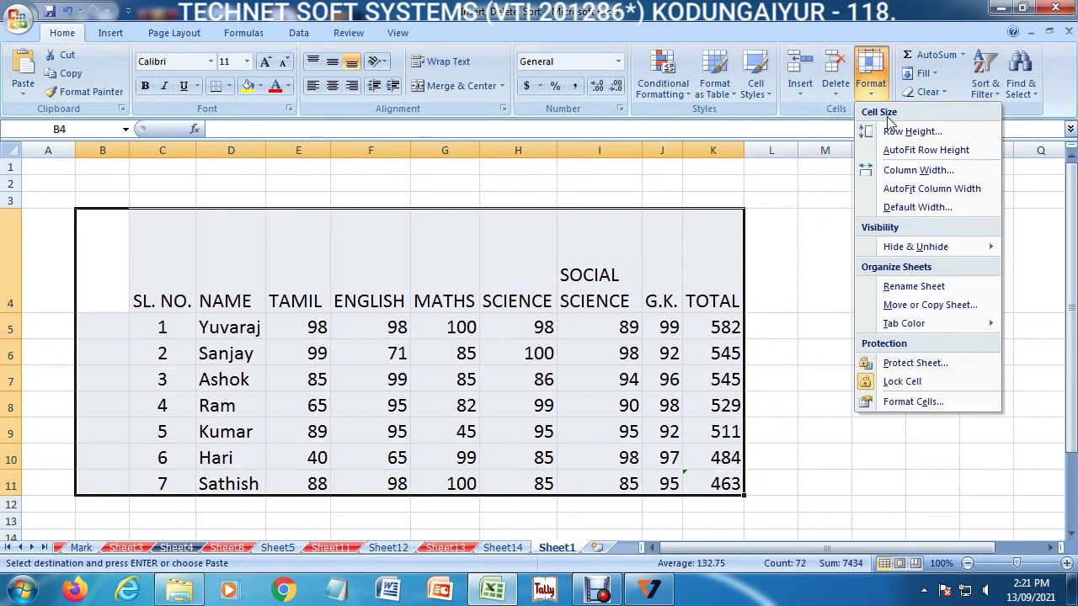
click(895, 132)
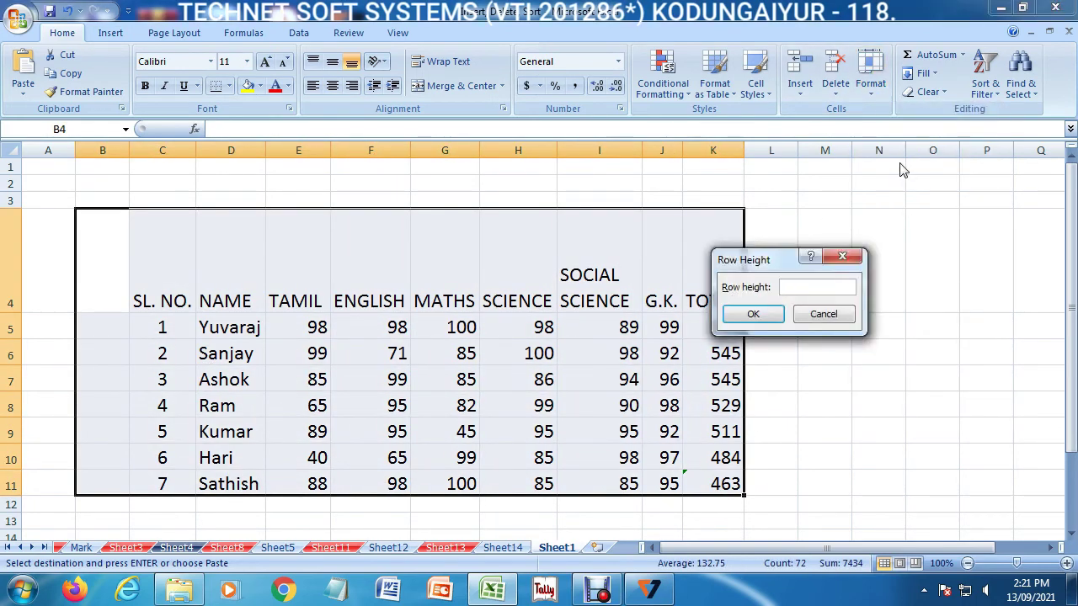
text(50)
key(Return)
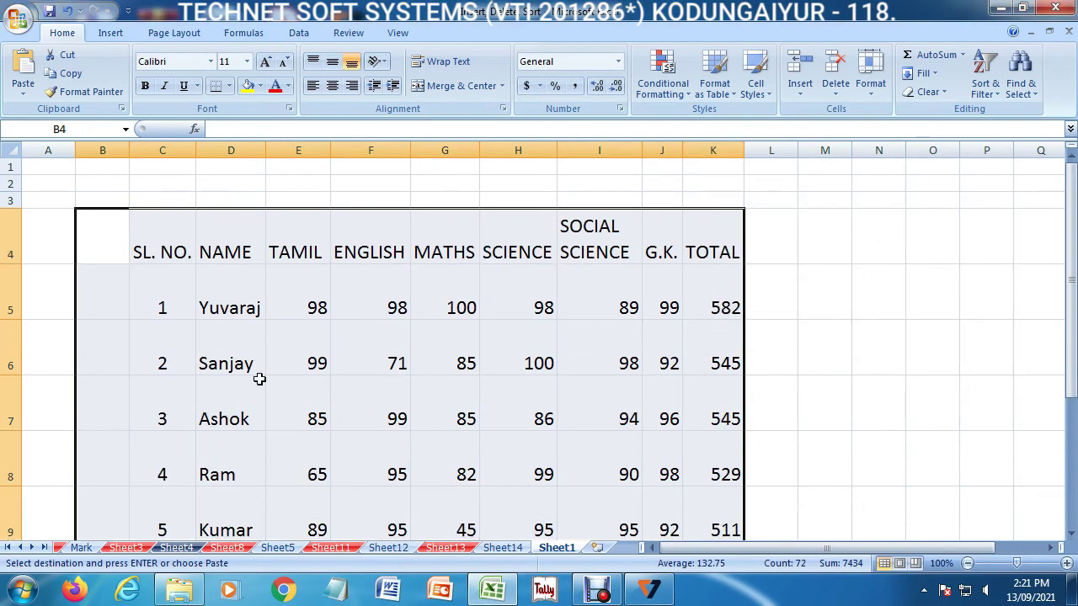
click(332, 68)
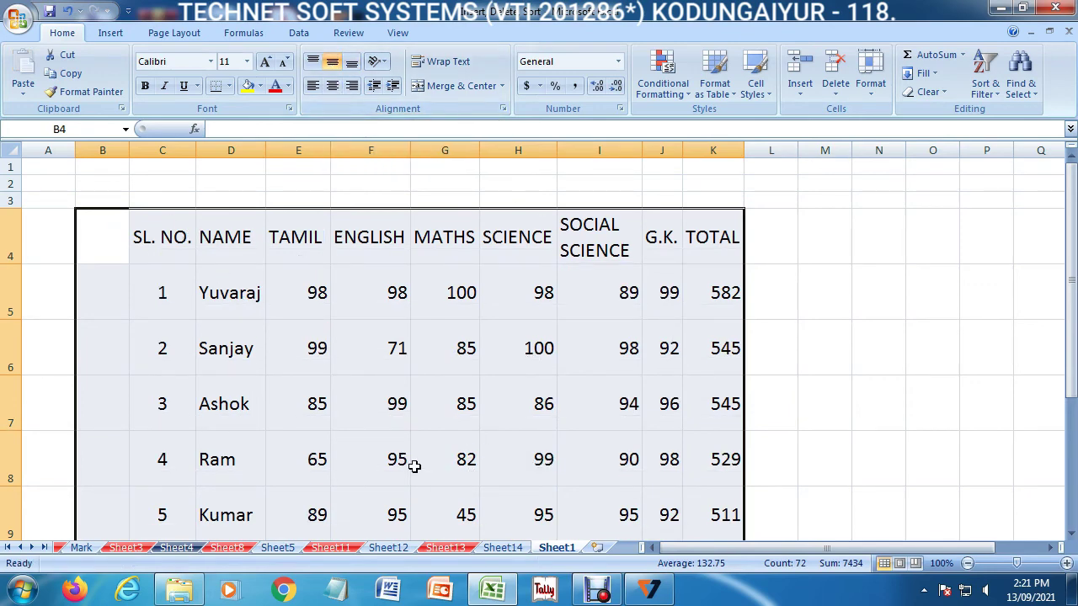
- AutoFit rows 4–11 back to fit their contents
click(875, 94)
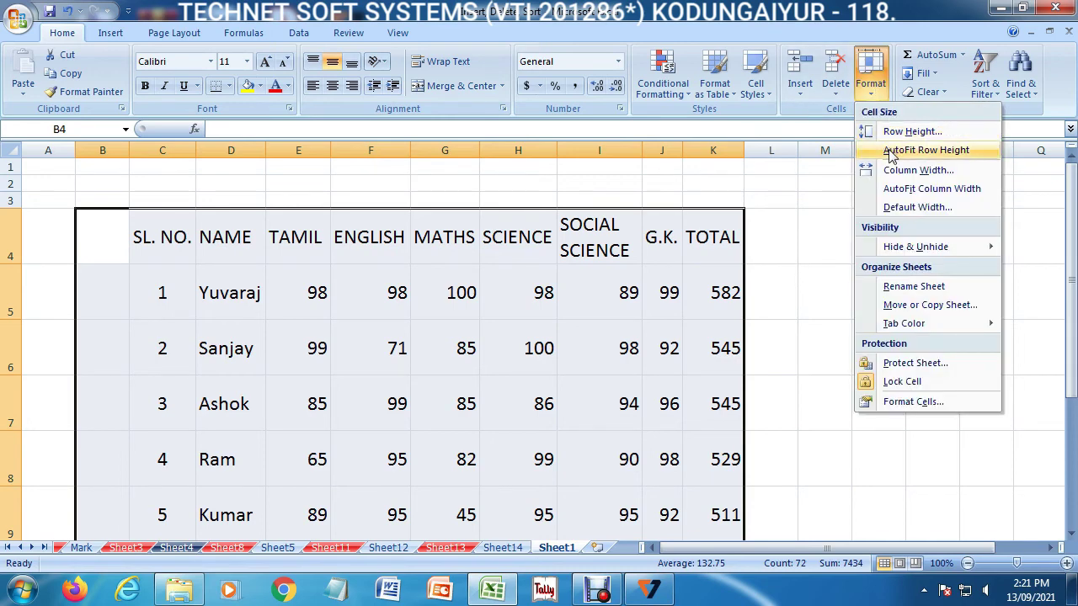
click(921, 152)
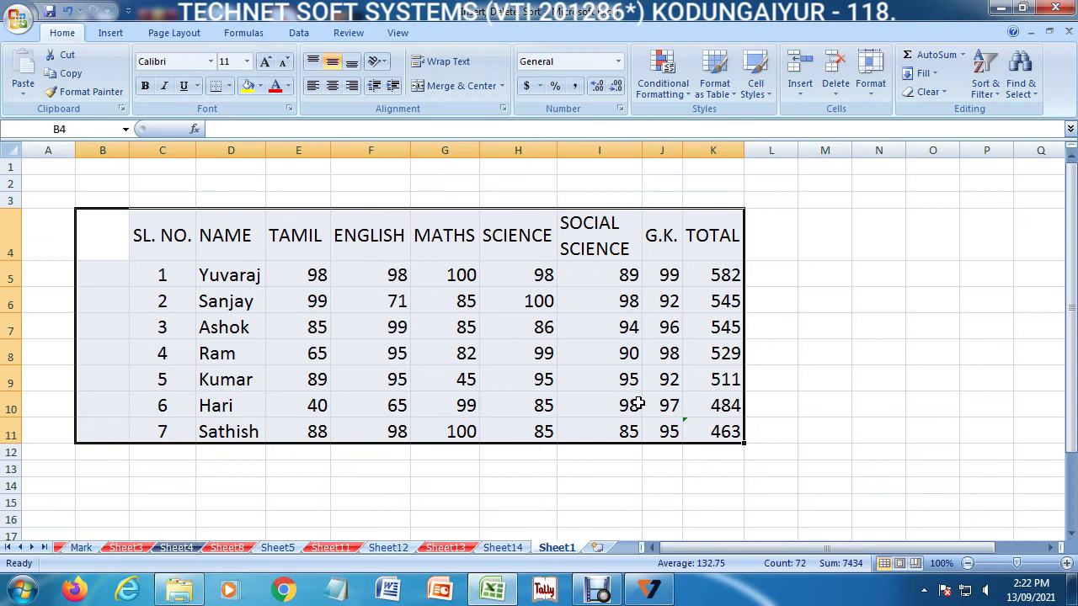
click(871, 83)
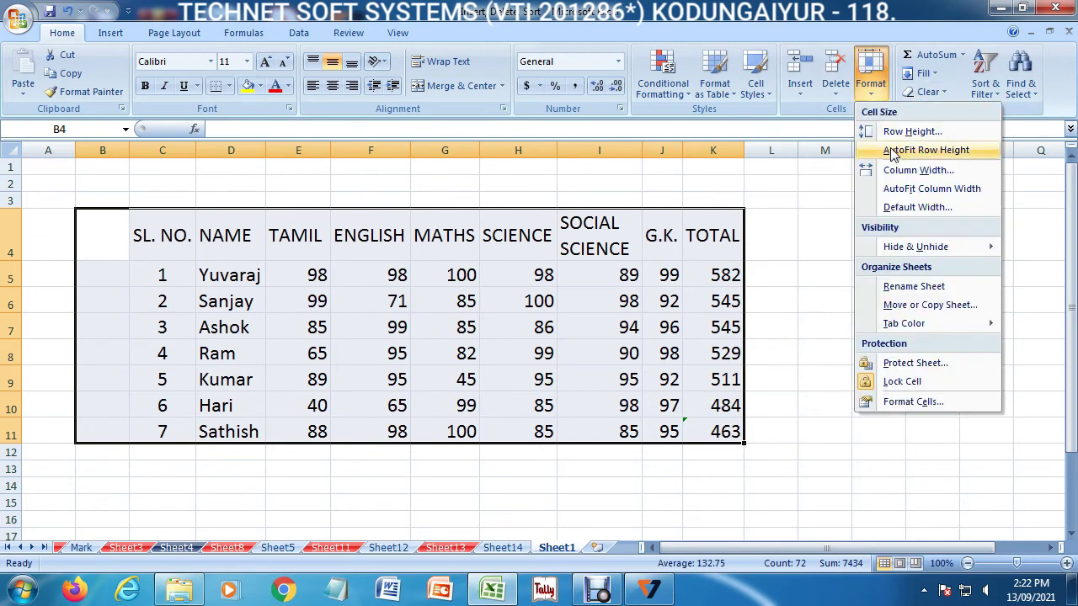
click(571, 323)
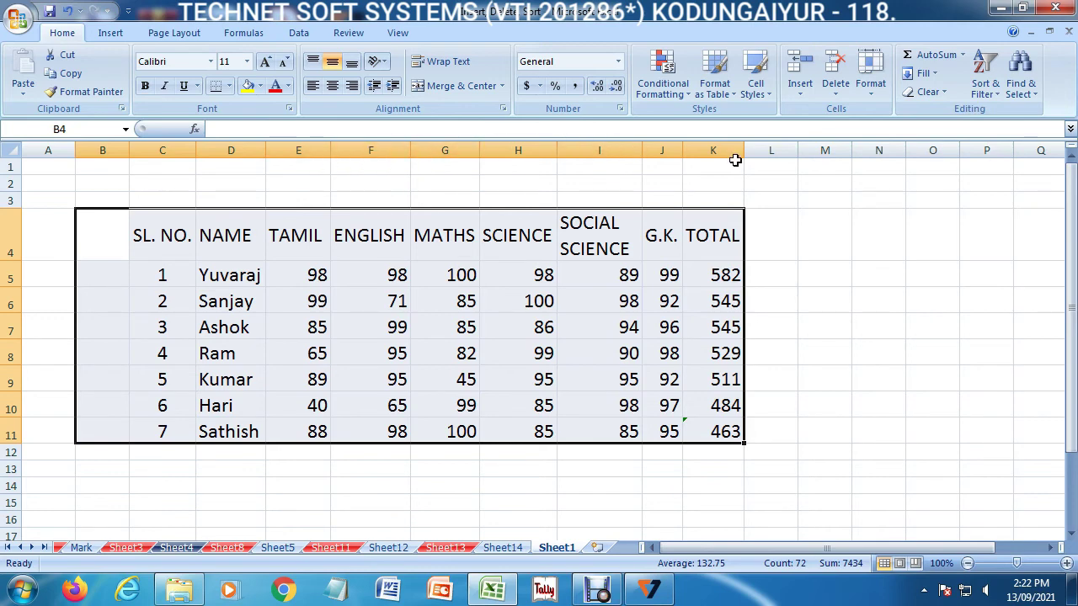
mouse_move(744, 150)
mouse_down()
mouse_move(724, 150)
mouse_move(744, 150)
mouse_up()
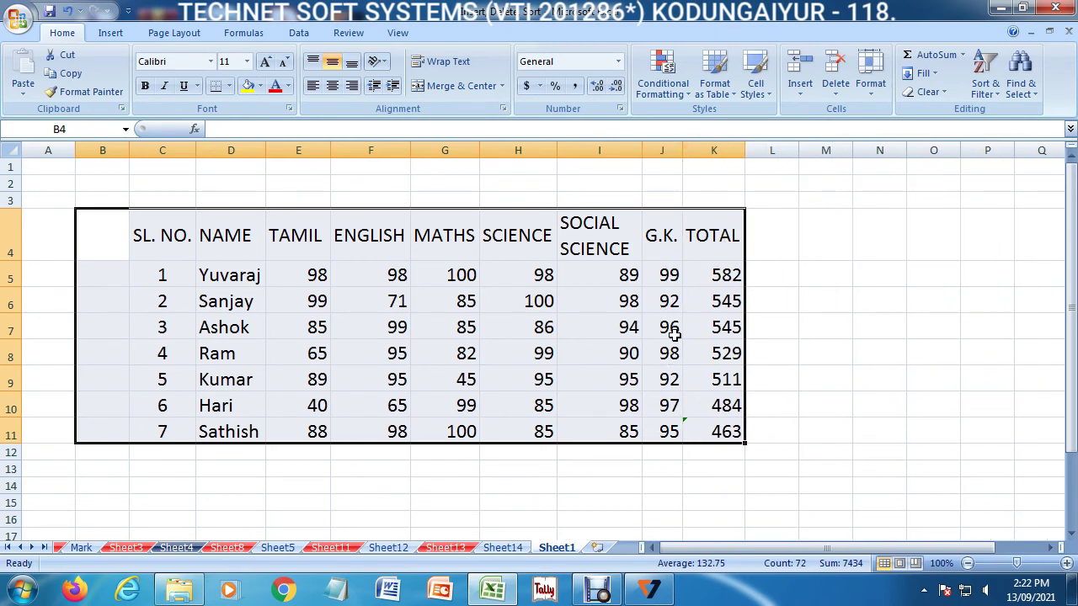
drag(684, 147, 772, 150)
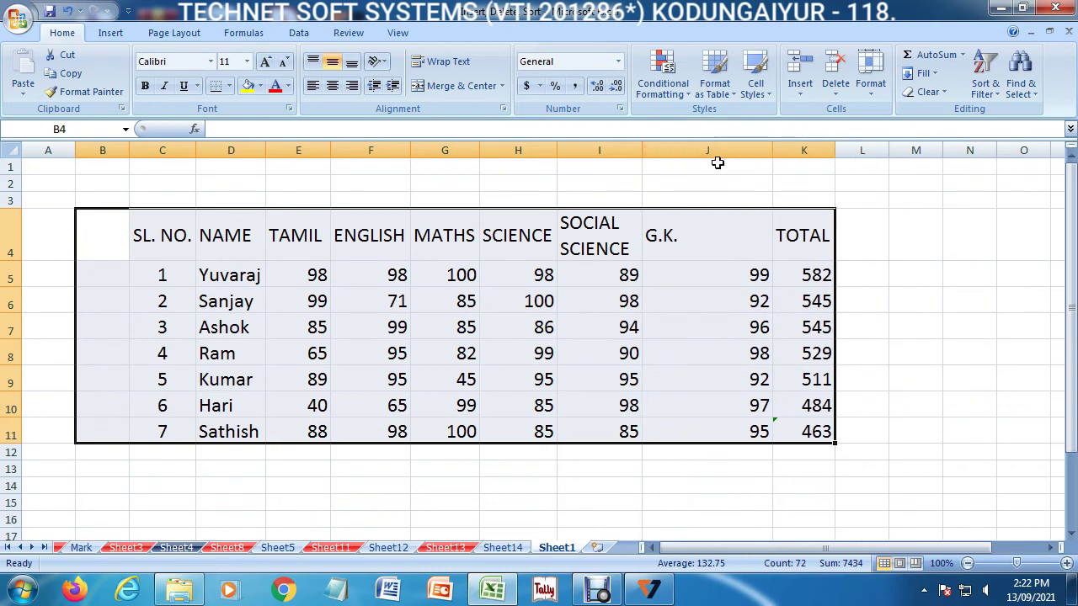
drag(646, 153, 739, 153)
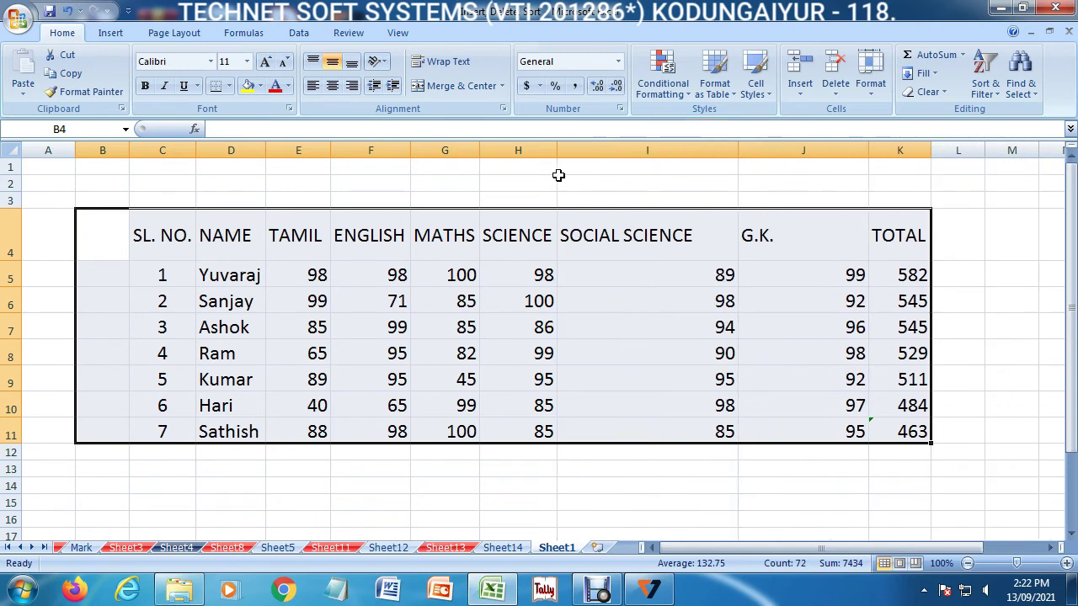
click(564, 165)
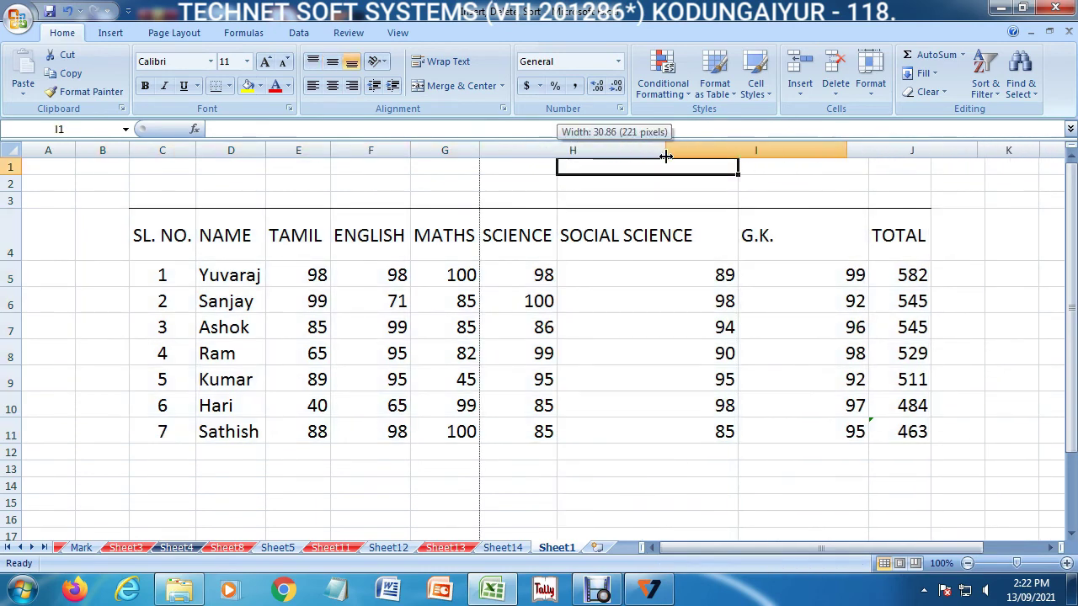
drag(557, 152, 666, 151)
click(182, 237)
drag(182, 238, 1011, 431)
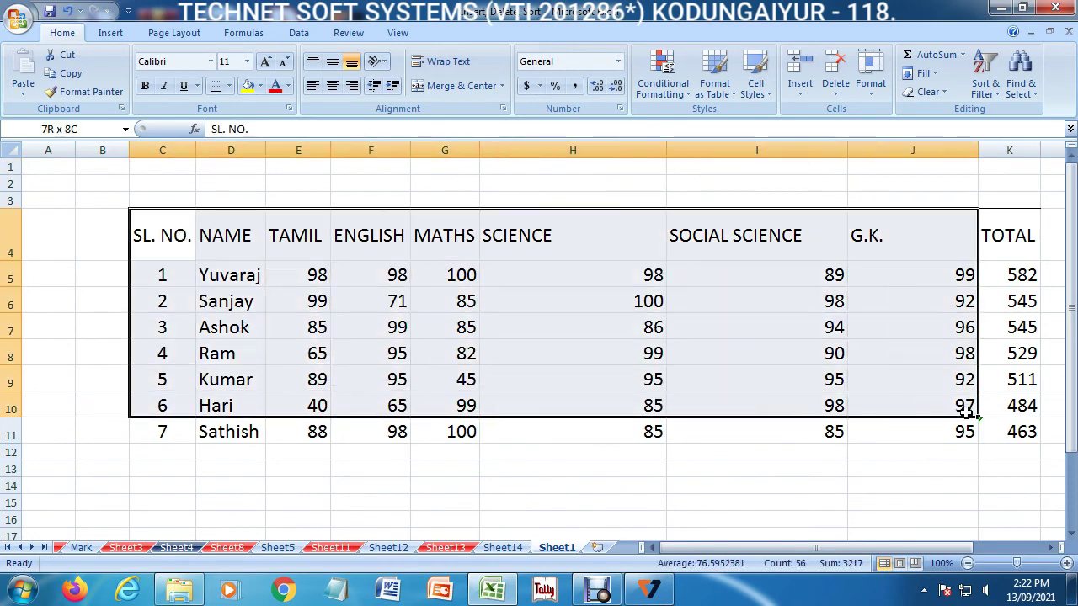
click(876, 84)
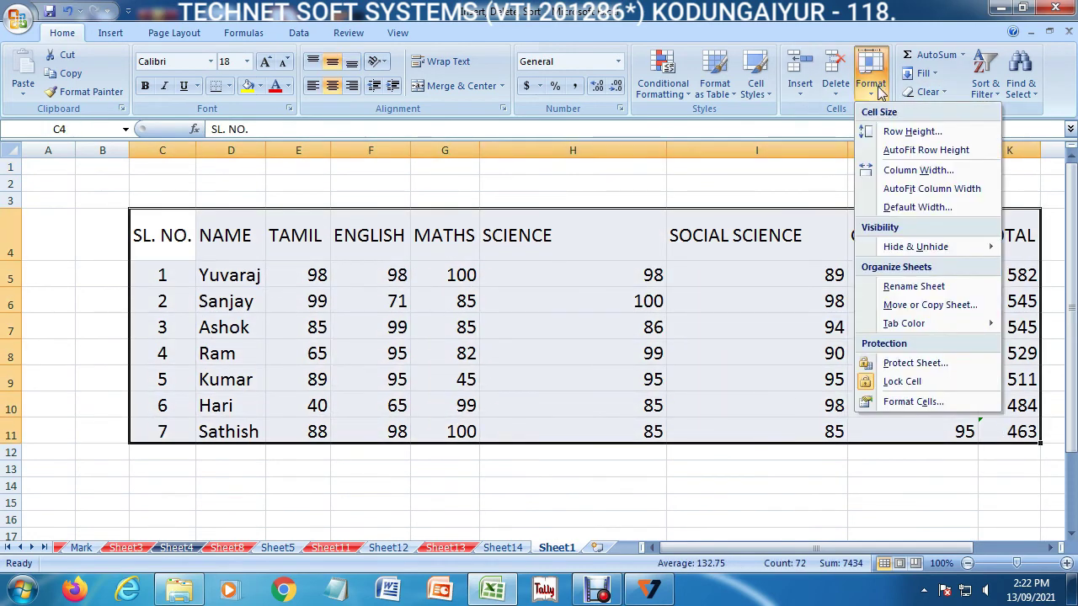
click(914, 191)
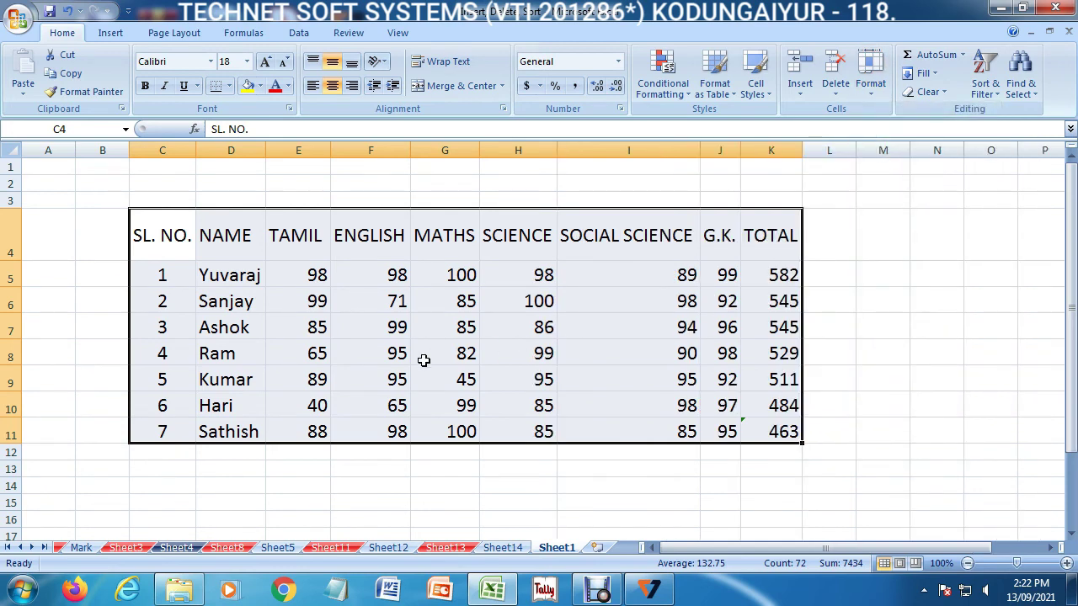
click(657, 372)
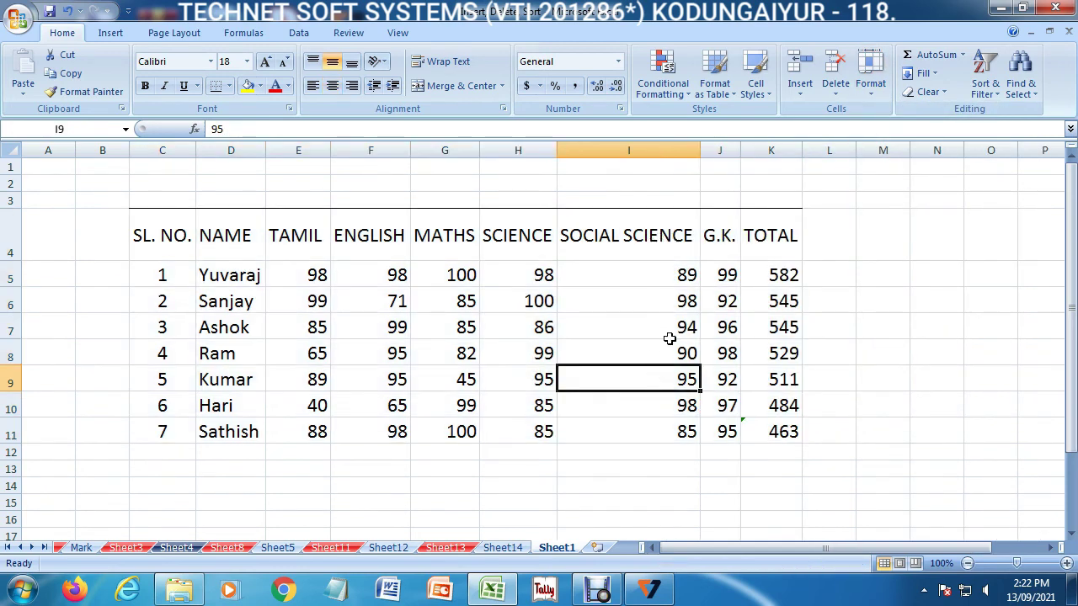
click(641, 242)
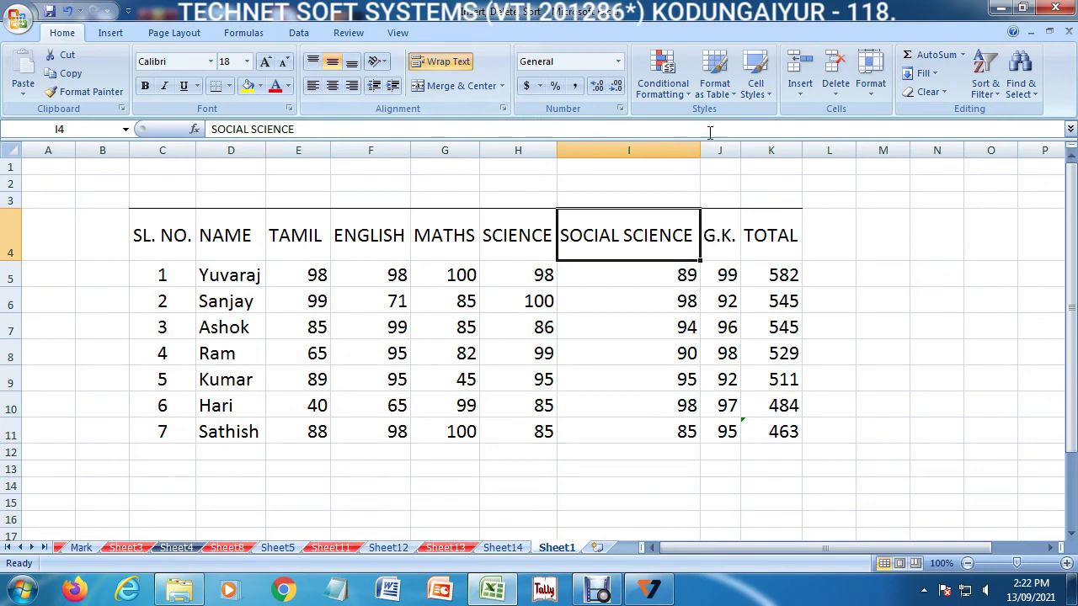
mouse_move(700, 150)
mouse_down()
mouse_move(625, 156)
mouse_move(639, 149)
mouse_up()
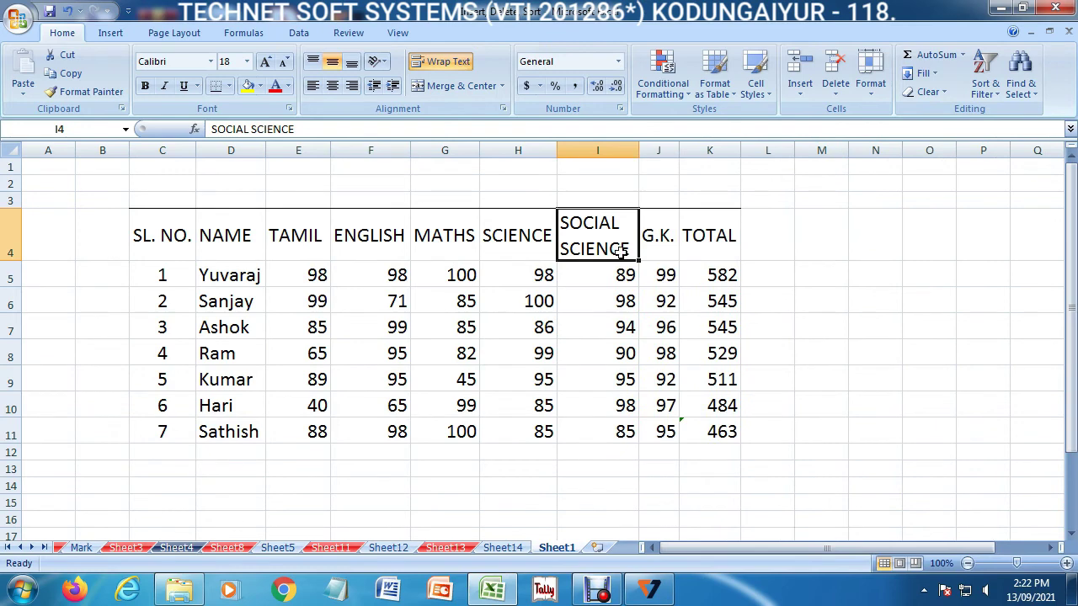
click(606, 367)
click(871, 75)
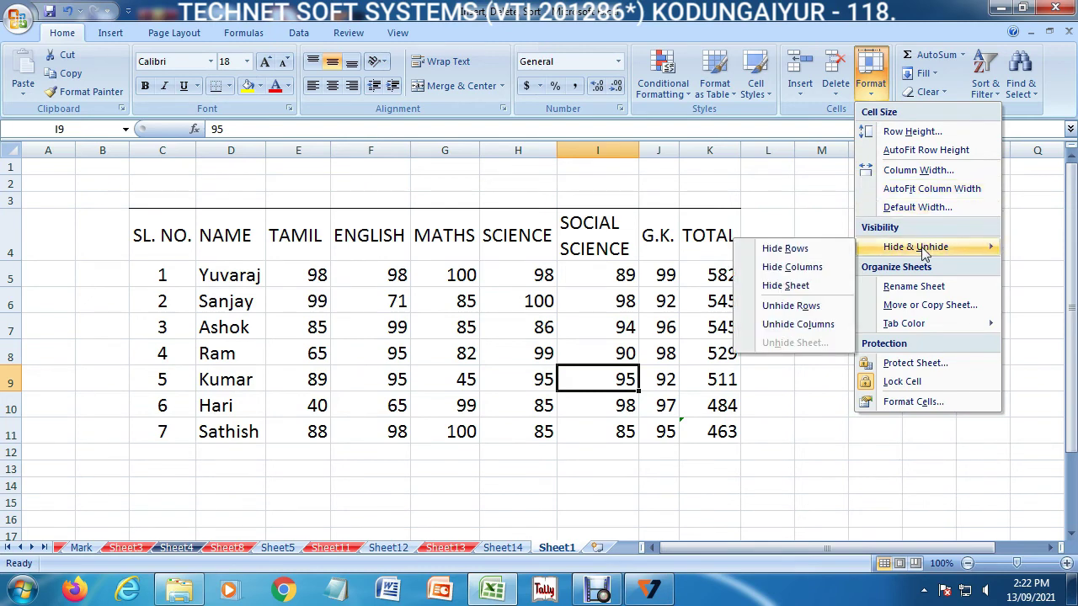
click(552, 361)
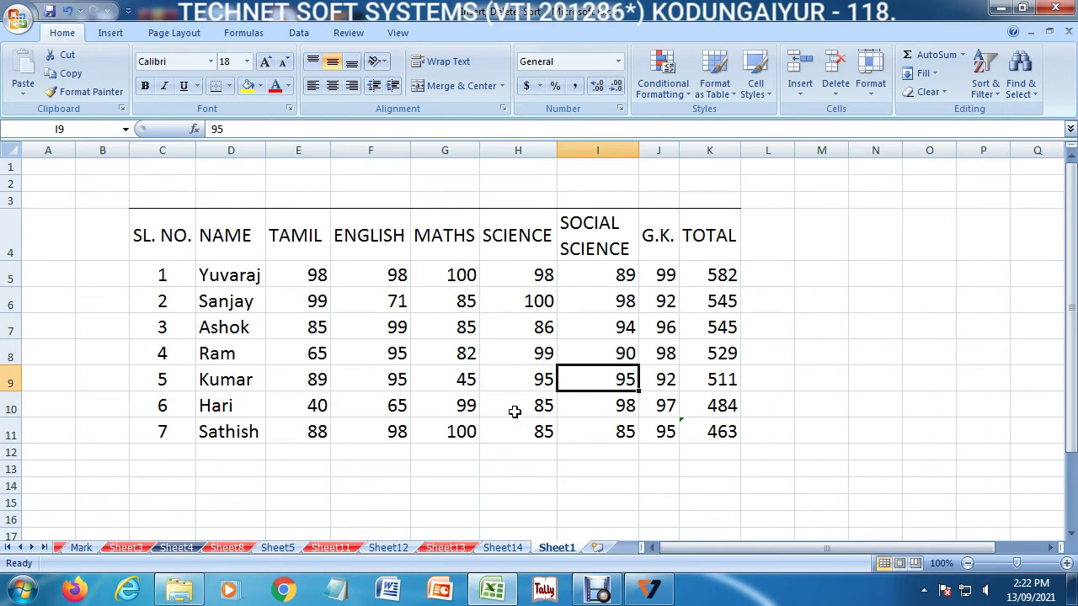
mouse_move(158, 235)
mouse_down()
mouse_move(599, 424)
mouse_move(714, 426)
mouse_up()
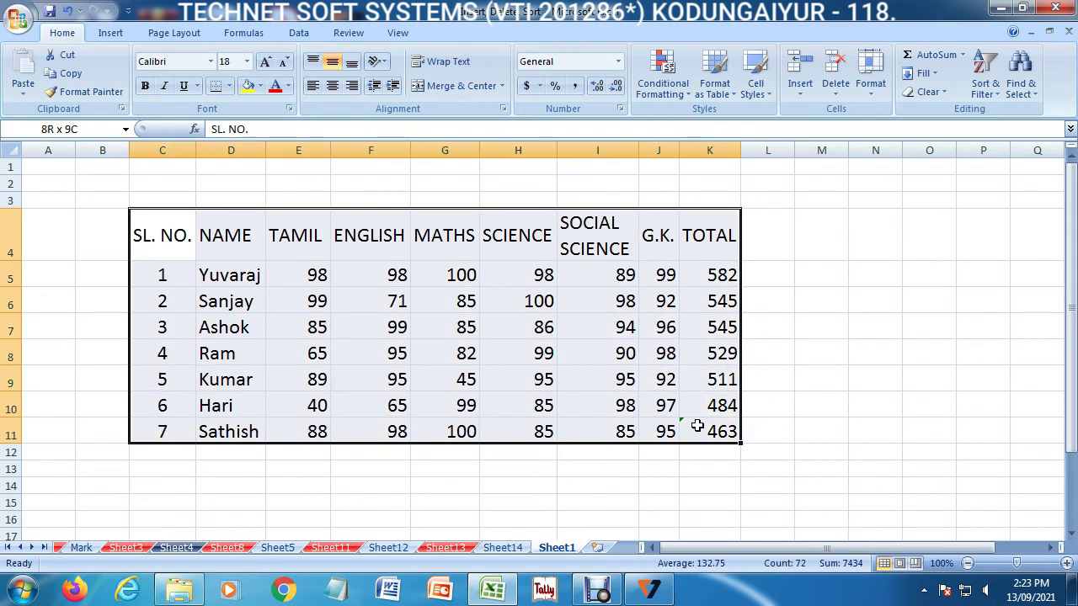
click(875, 95)
mouse_move(915, 246)
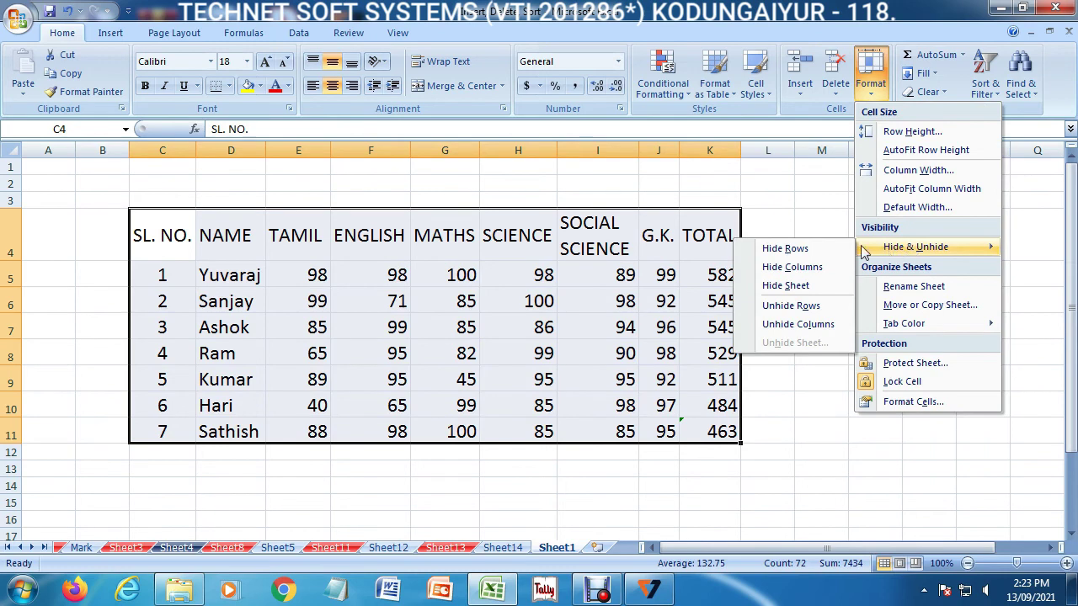
click(792, 267)
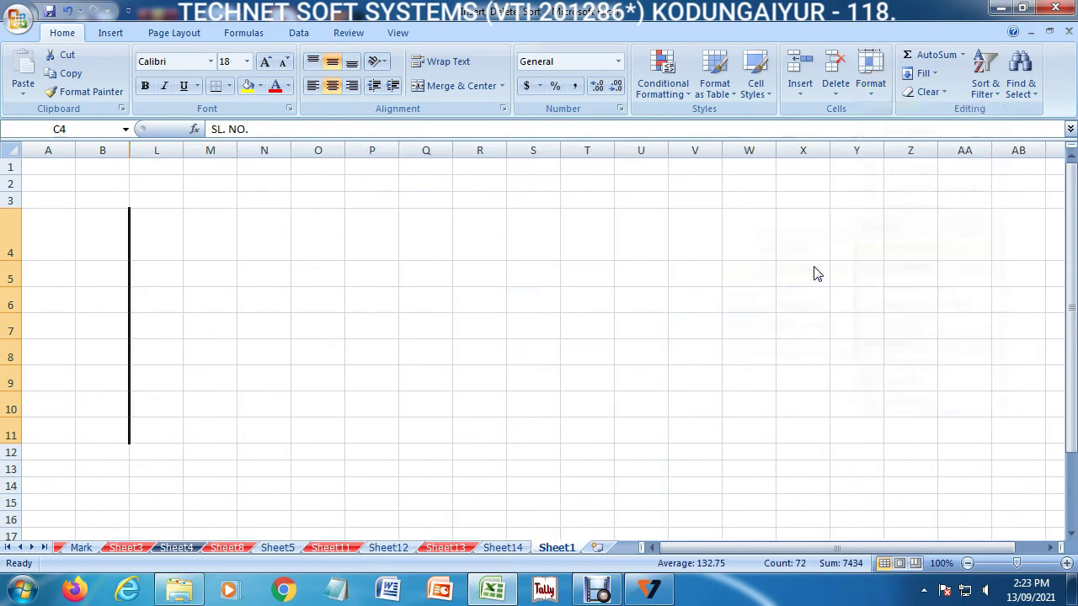
click(329, 349)
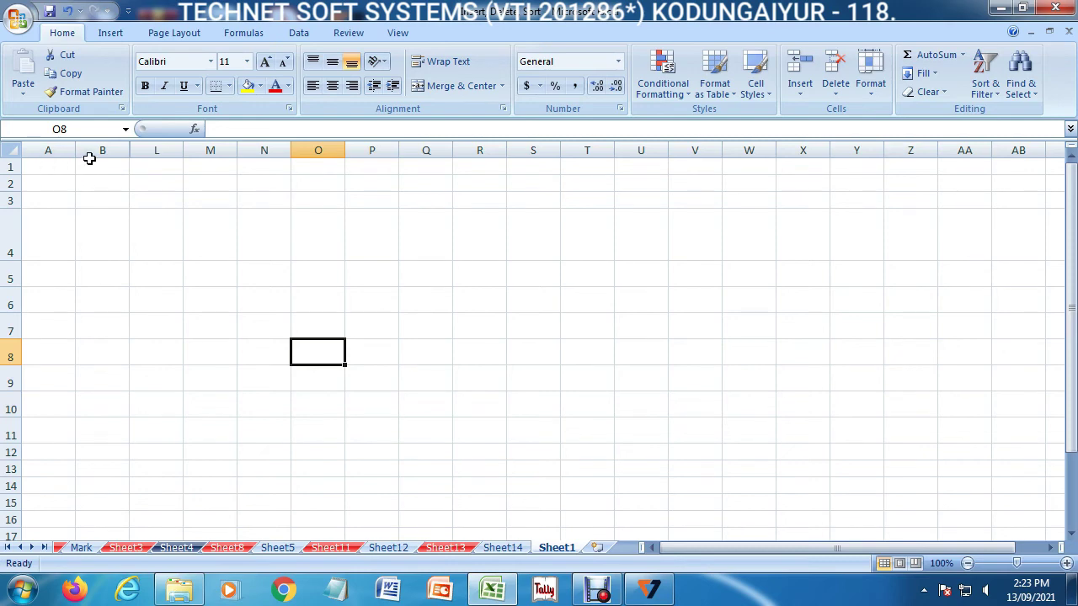
key(ctrl+z)
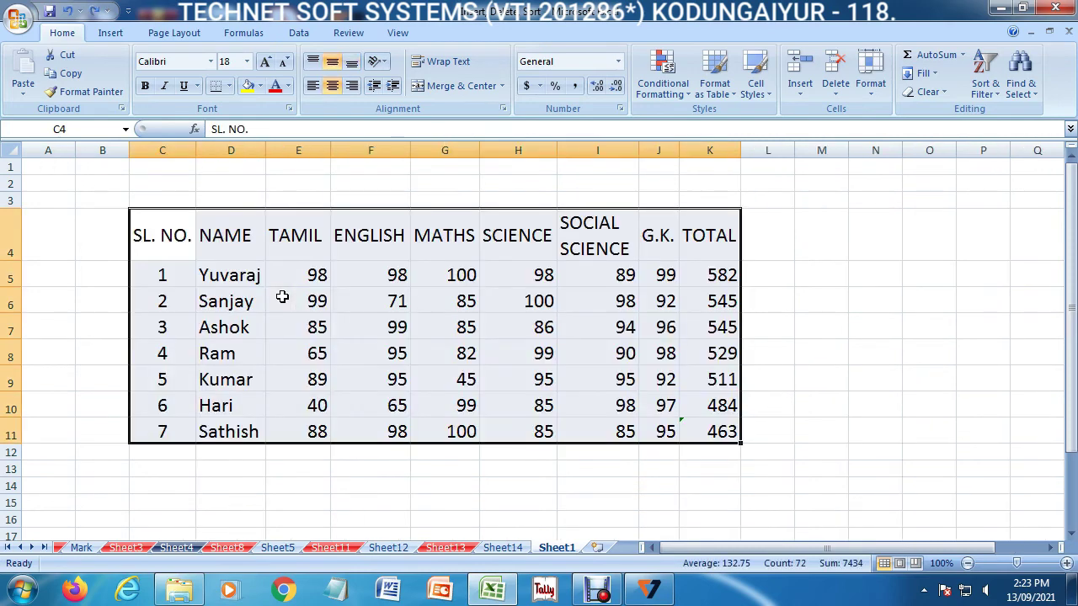
click(871, 84)
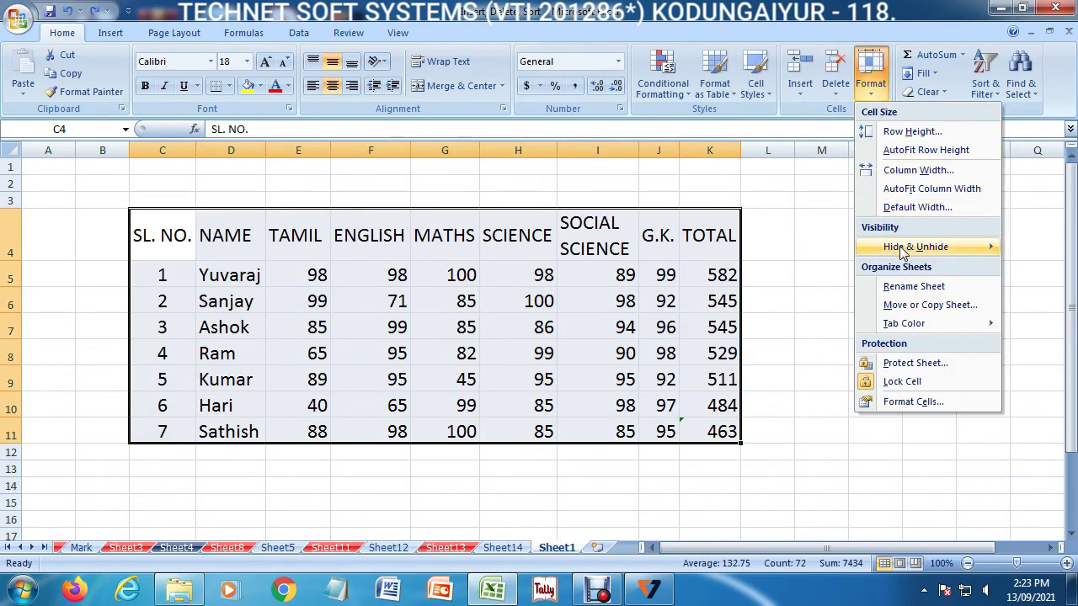
mouse_move(915, 247)
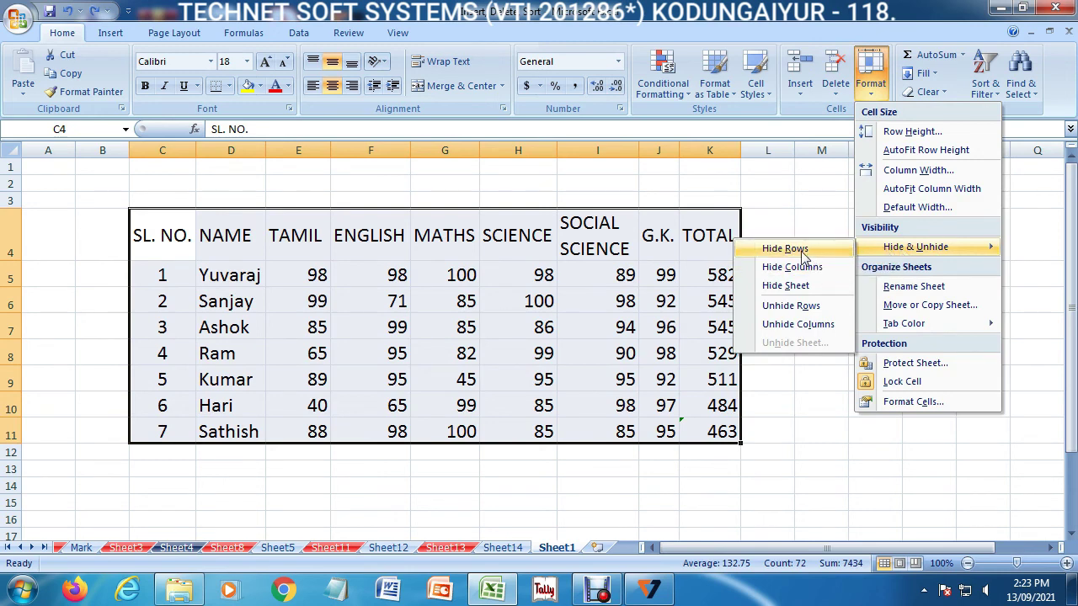
click(800, 248)
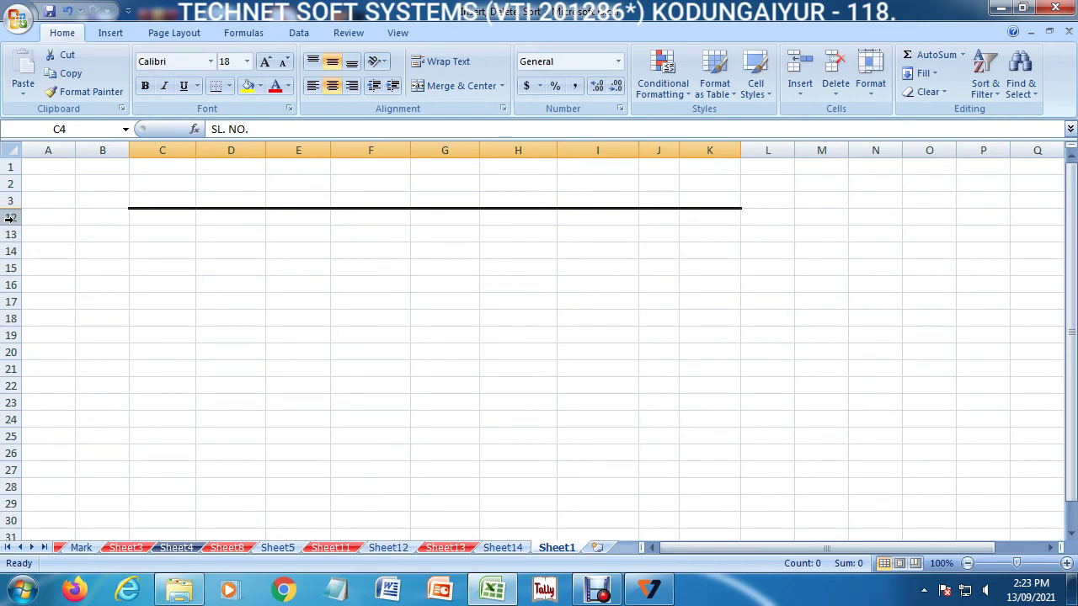
click(876, 94)
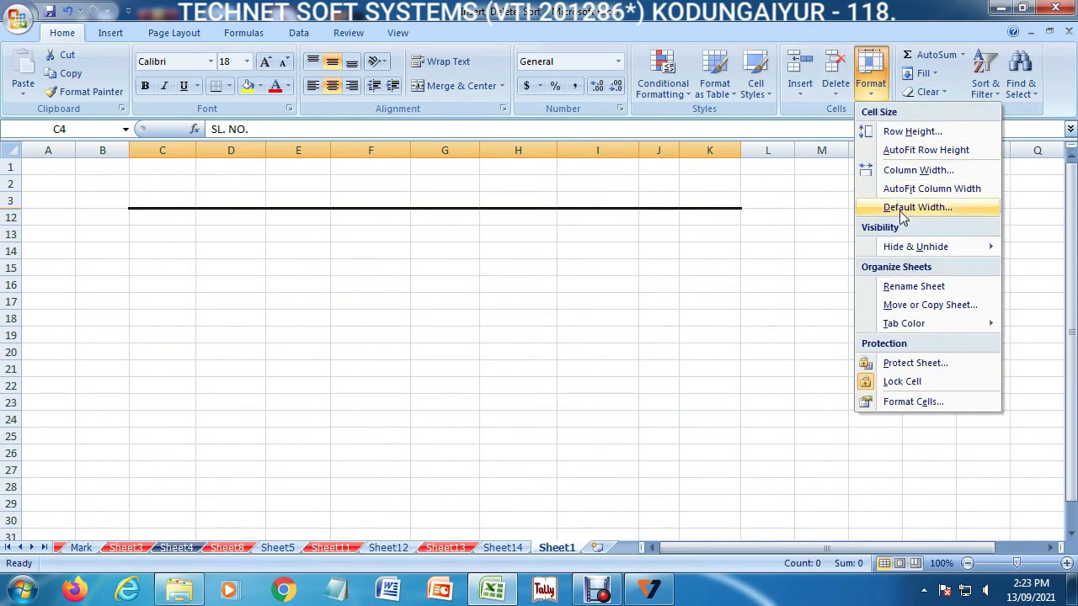
mouse_move(915, 246)
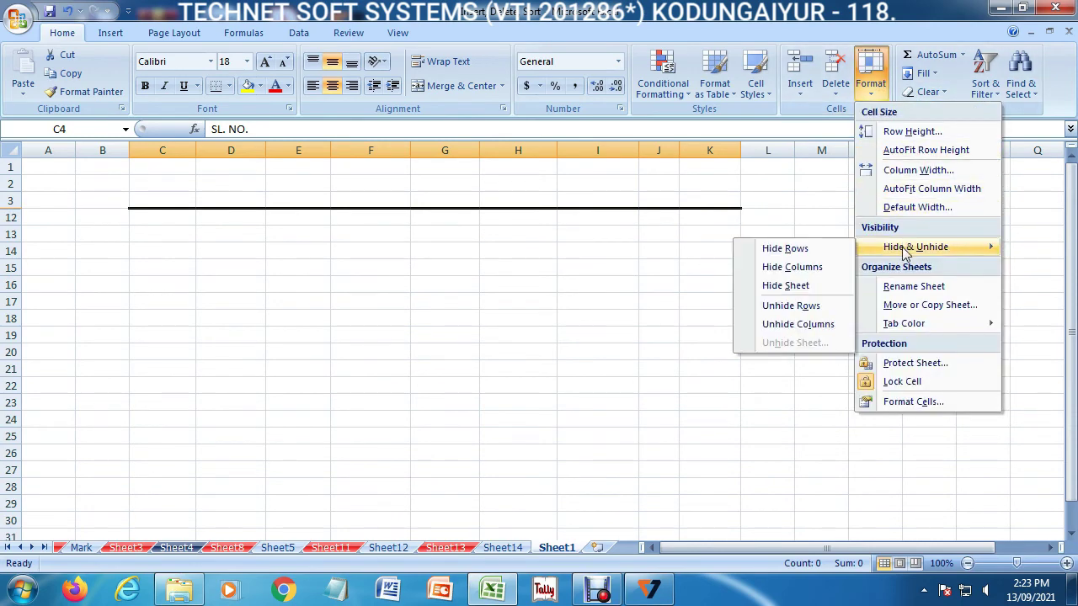
click(790, 305)
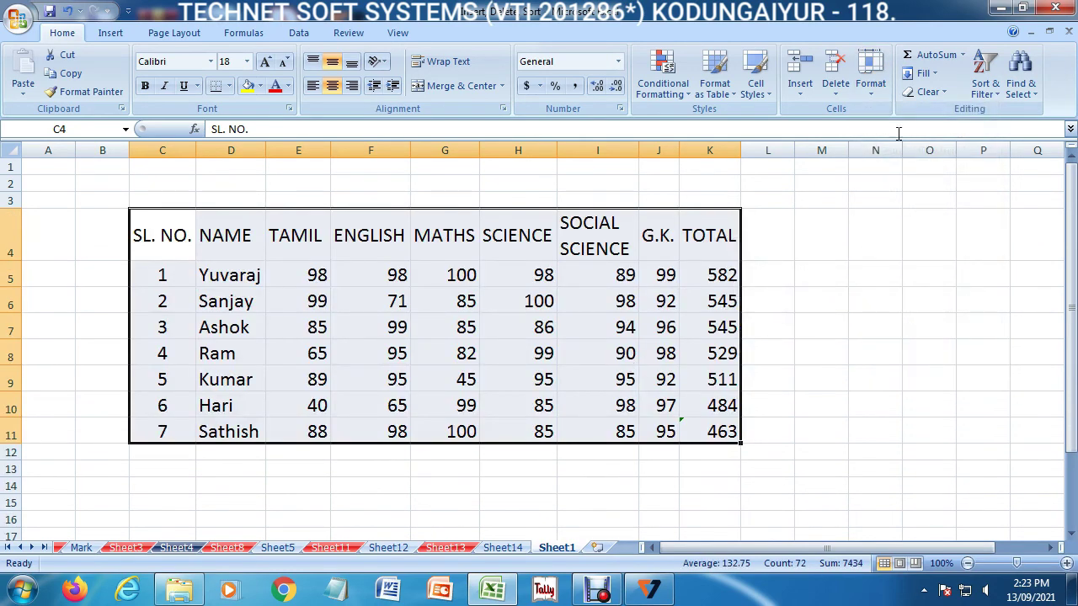
click(871, 88)
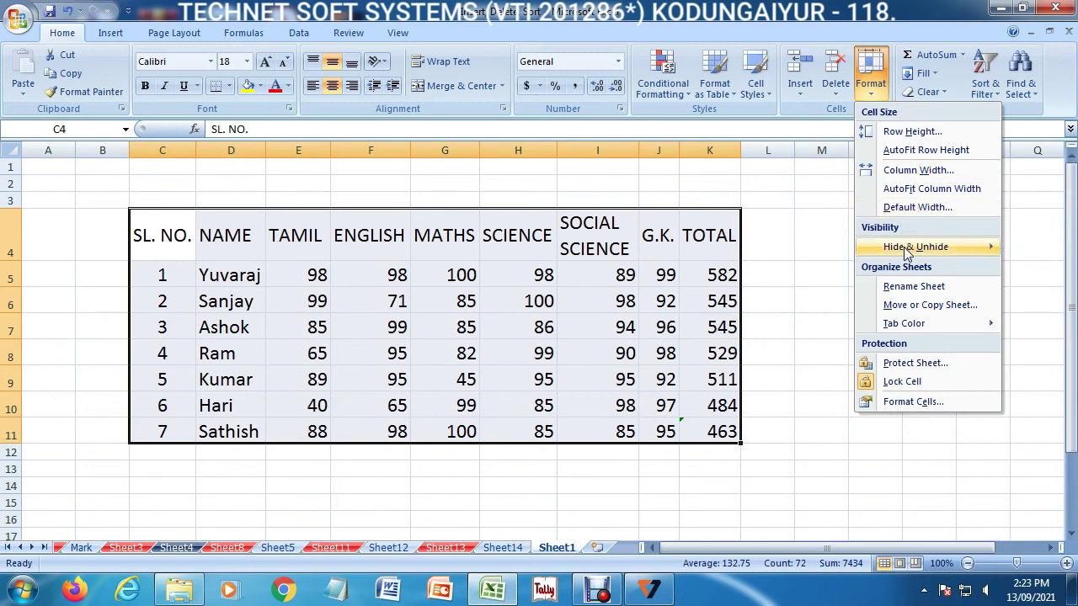
mouse_move(915, 247)
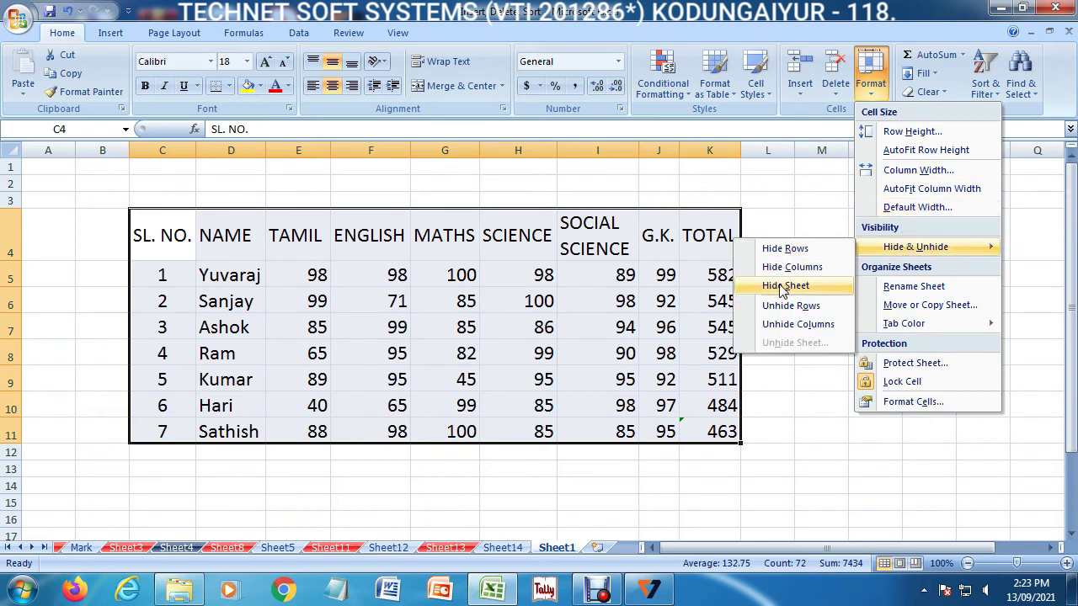
click(482, 357)
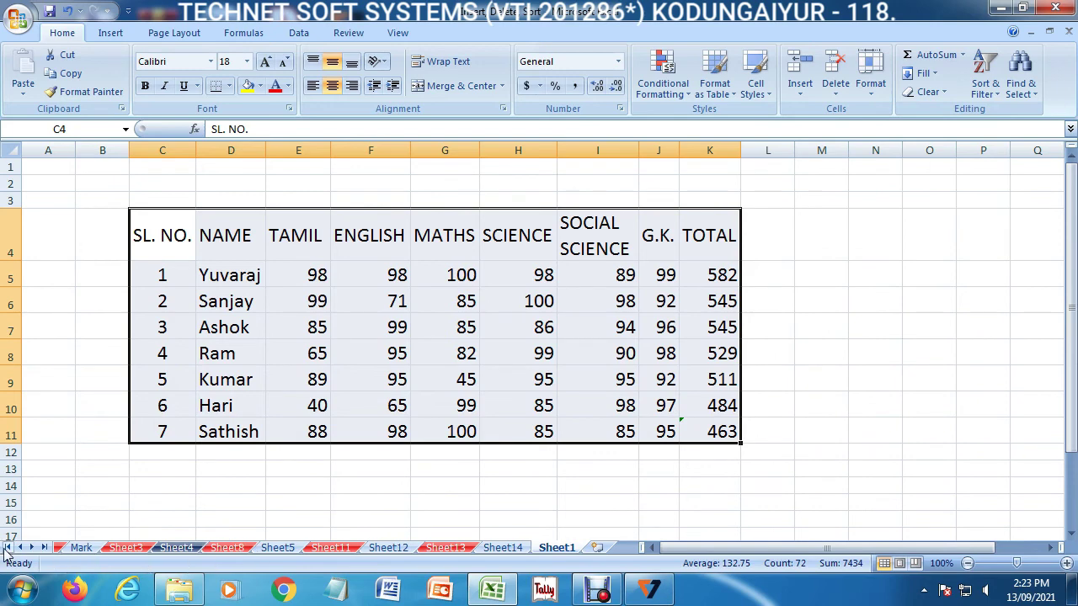
- Switch to the Marksheet tab and hide that sheet with Hide Sheet
click(7, 548)
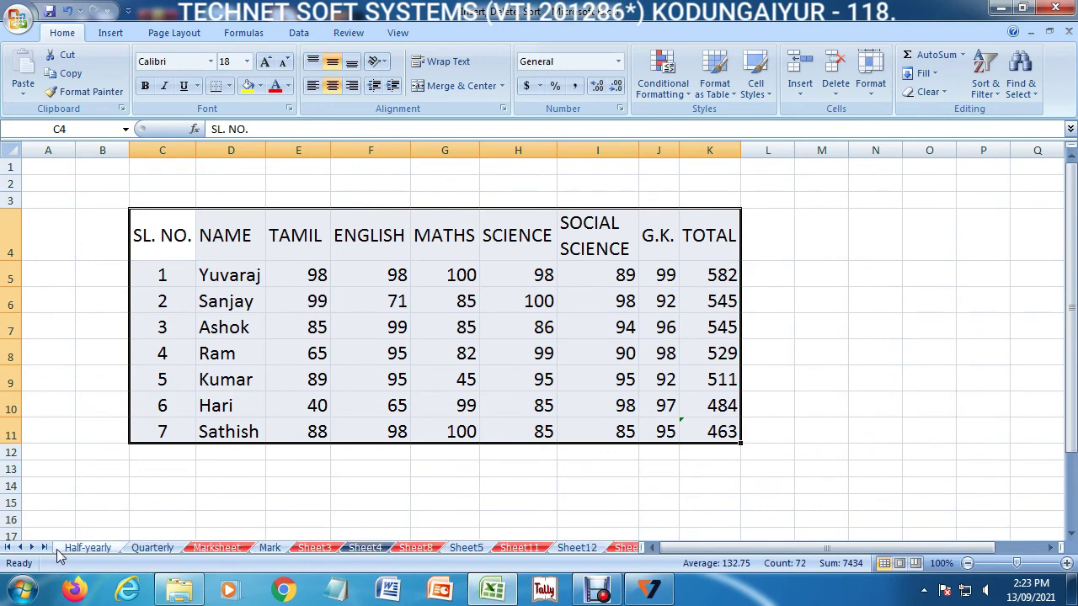
click(202, 548)
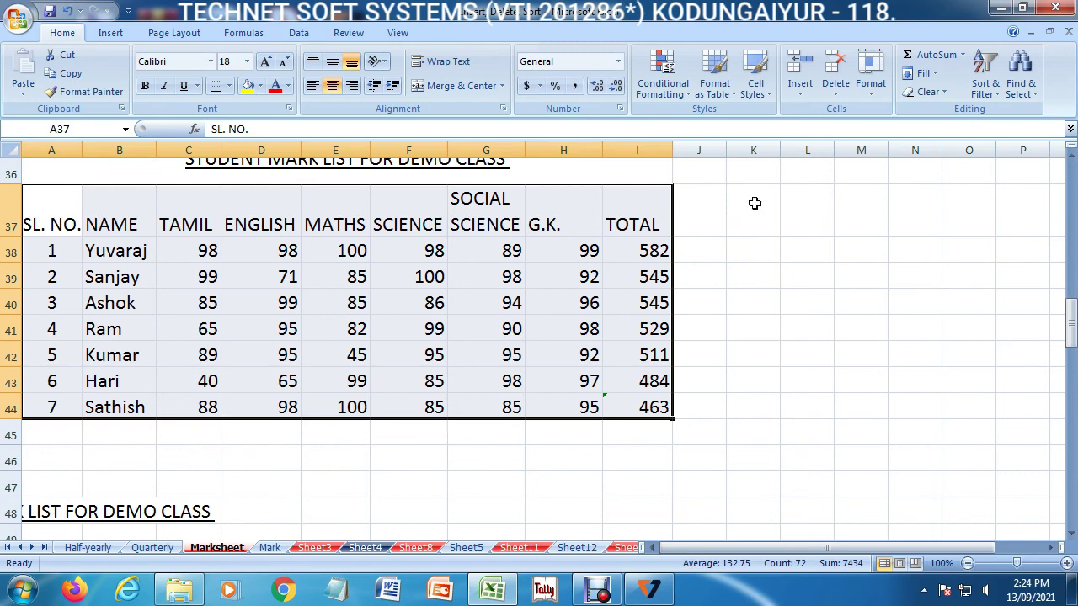
click(876, 85)
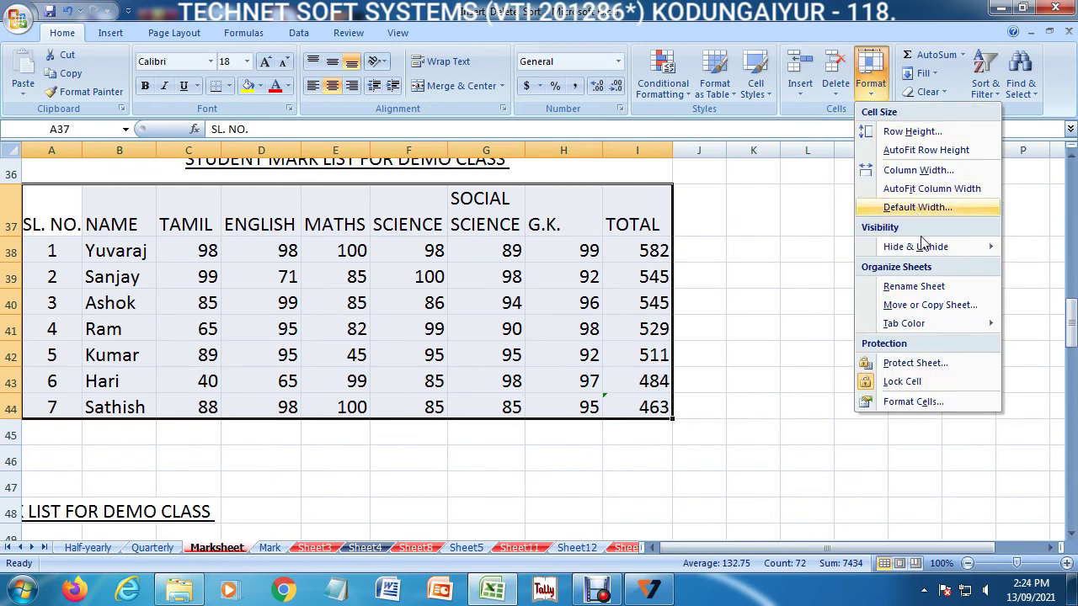
mouse_move(916, 247)
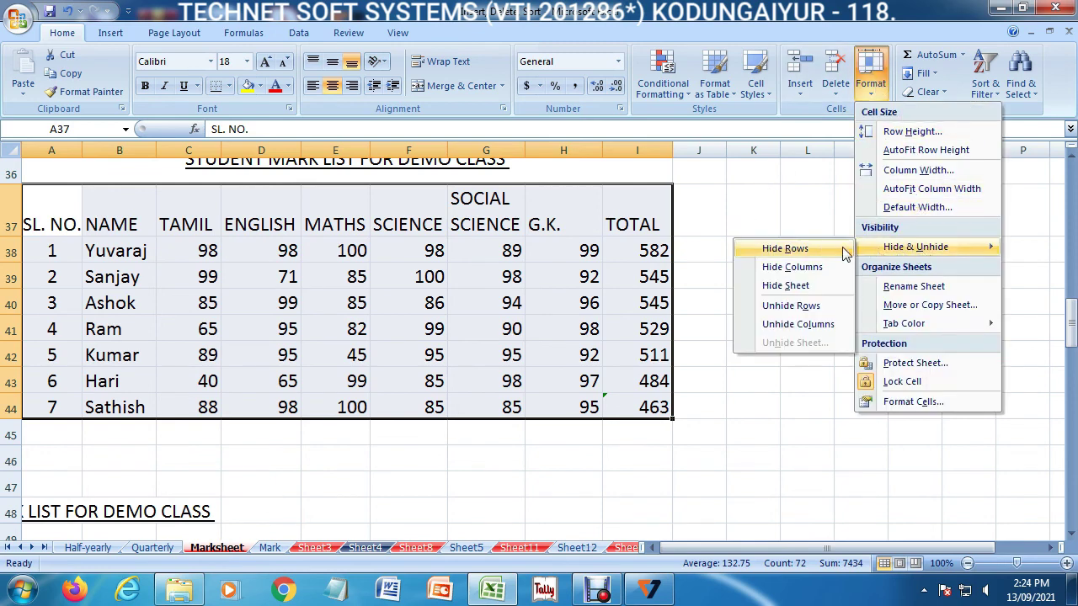
click(794, 288)
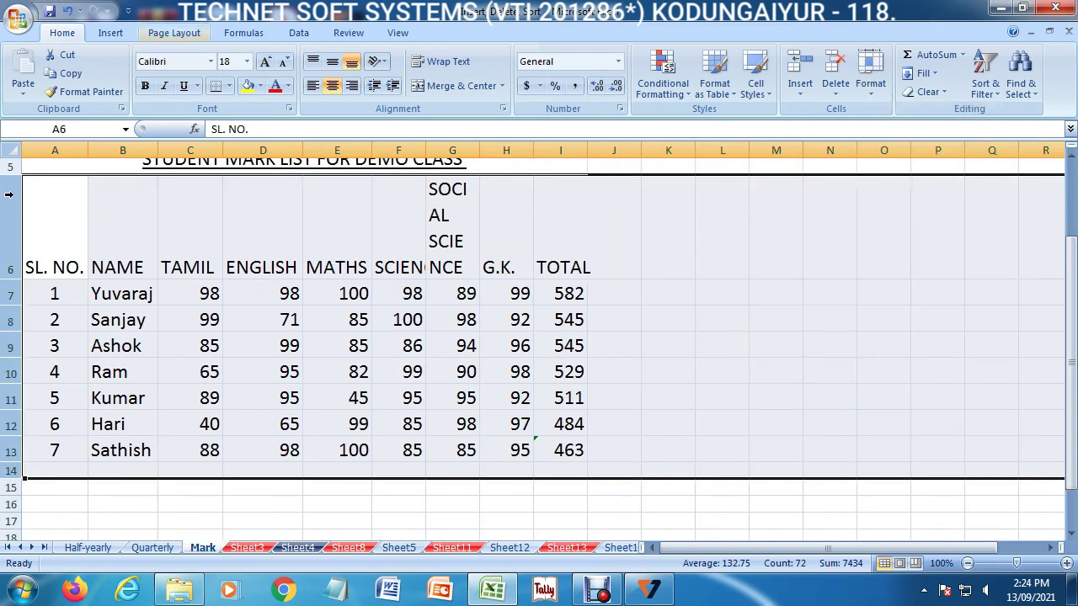
click(314, 516)
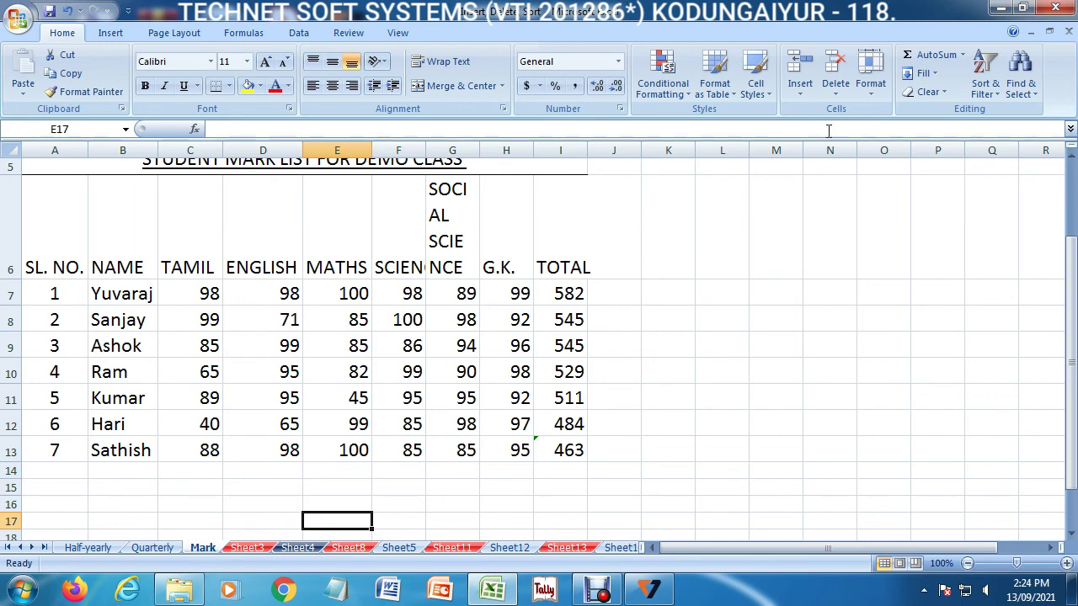
click(870, 74)
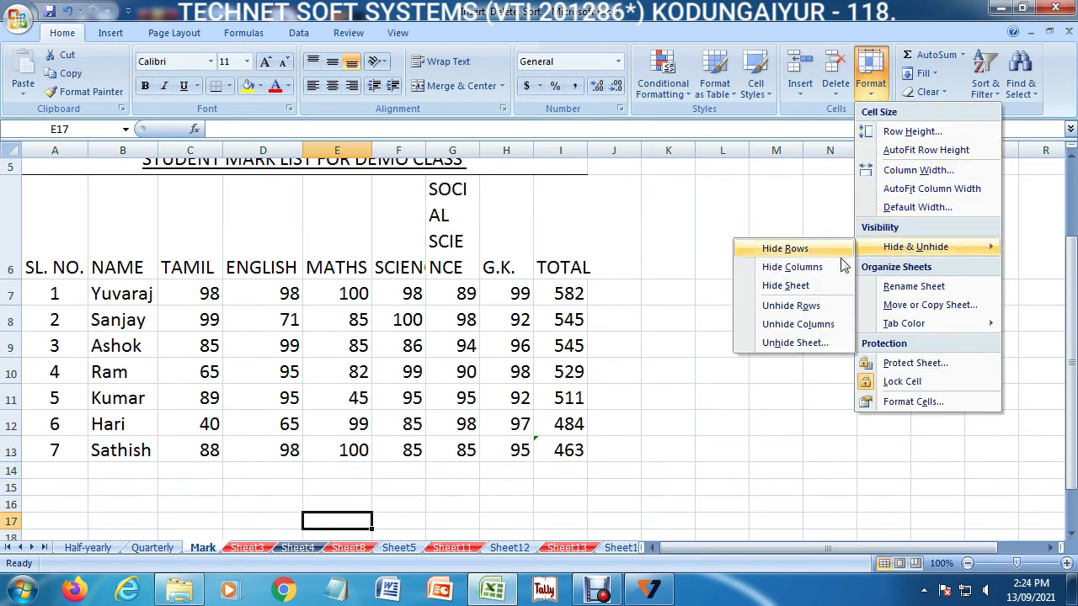
mouse_move(916, 246)
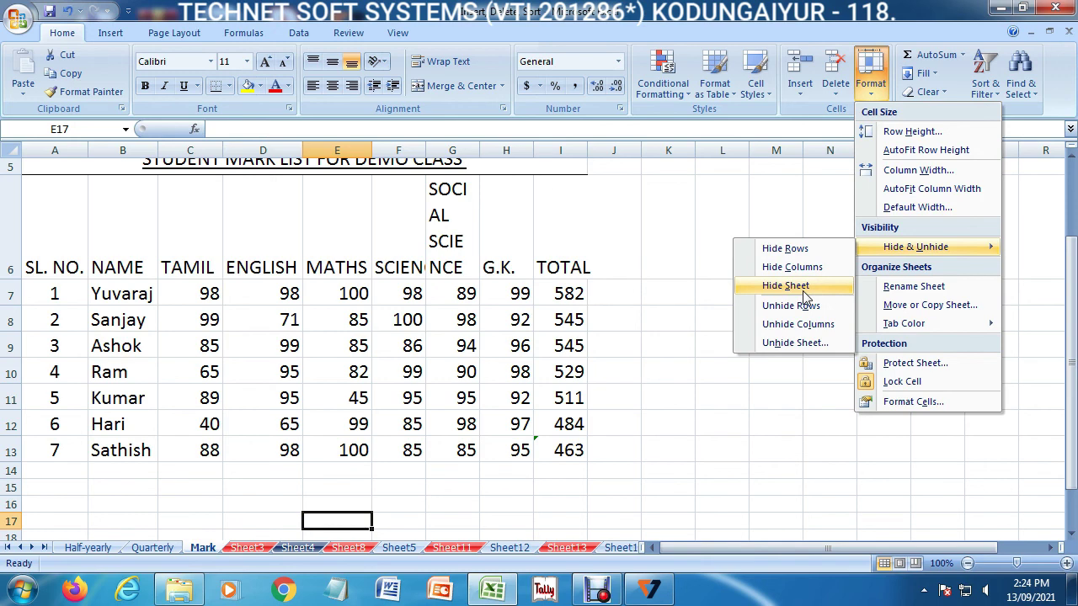
click(316, 451)
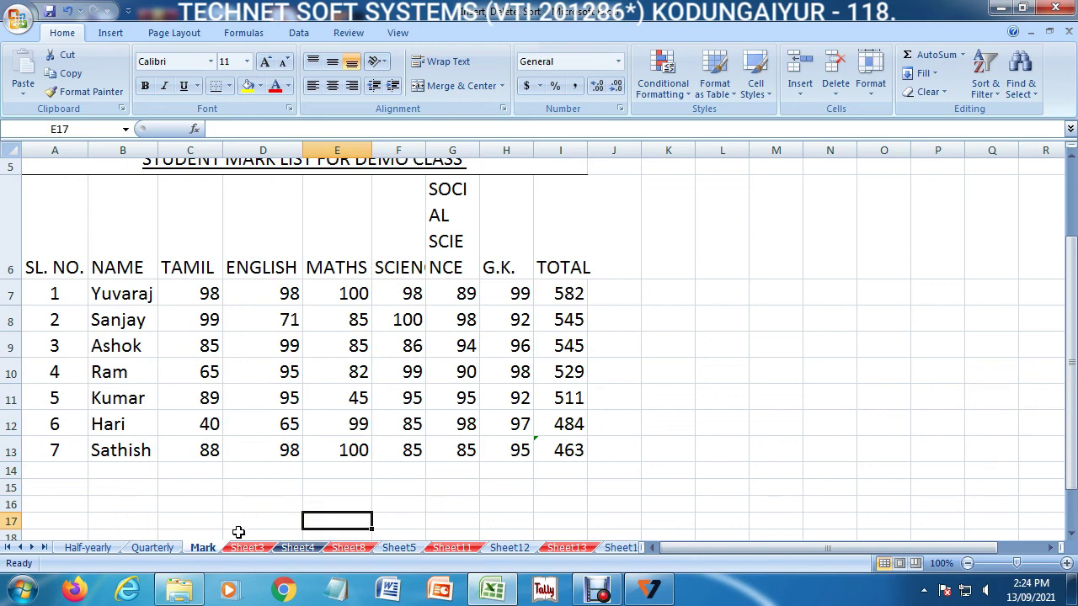
- Unhide Marksheet from the hidden-sheets list so its tab reappears
right_click(208, 552)
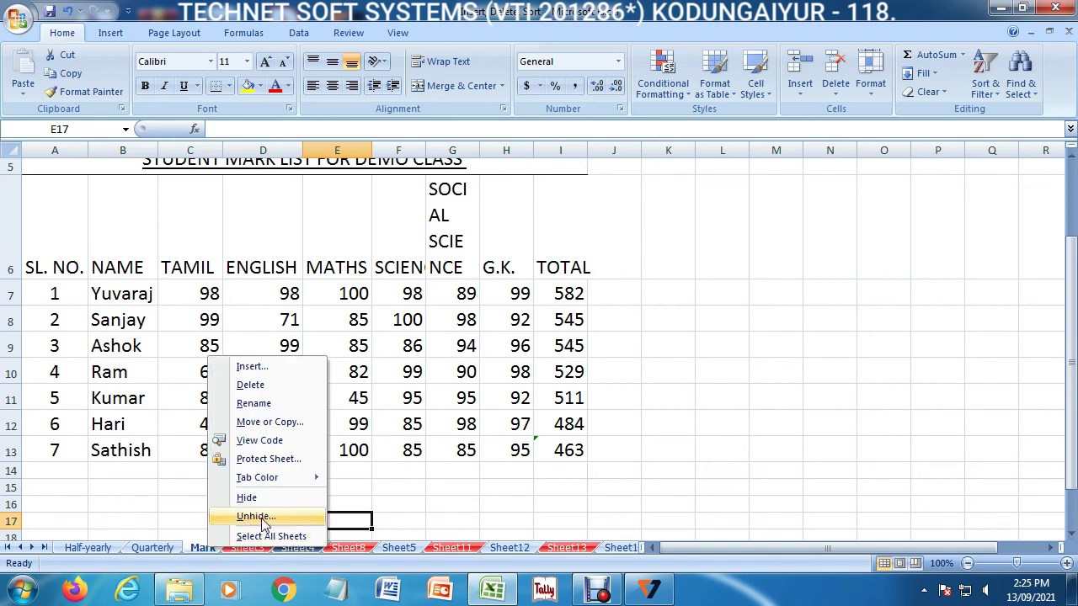
click(863, 95)
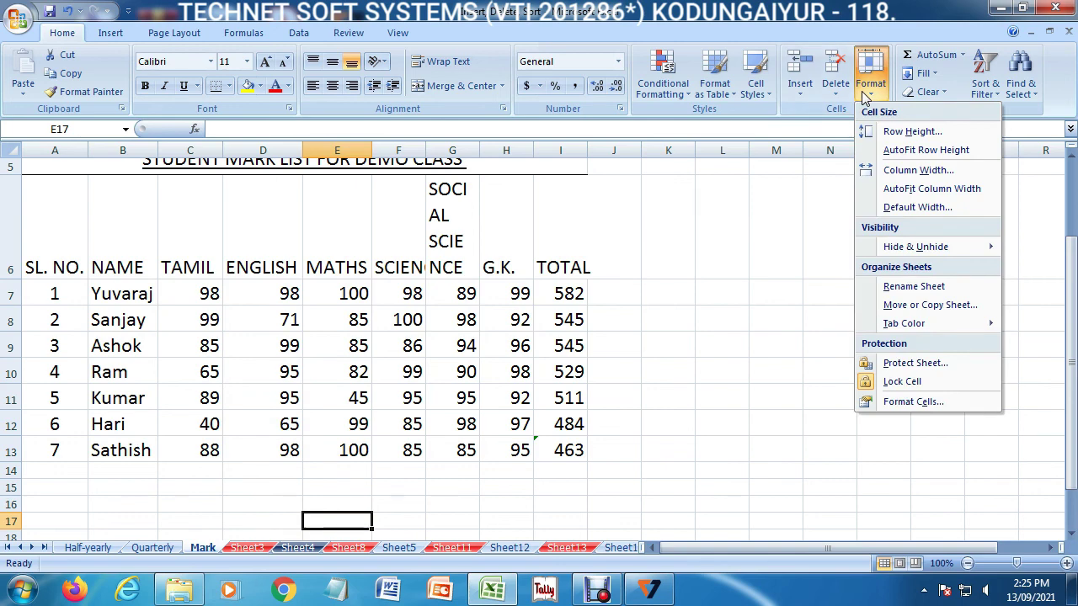
mouse_move(916, 246)
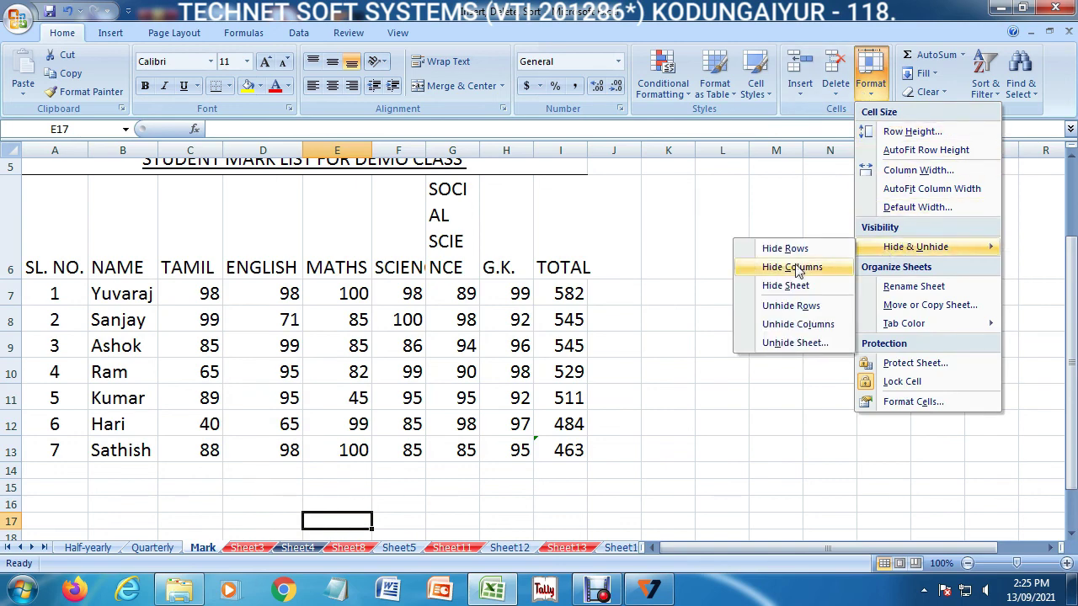
click(795, 343)
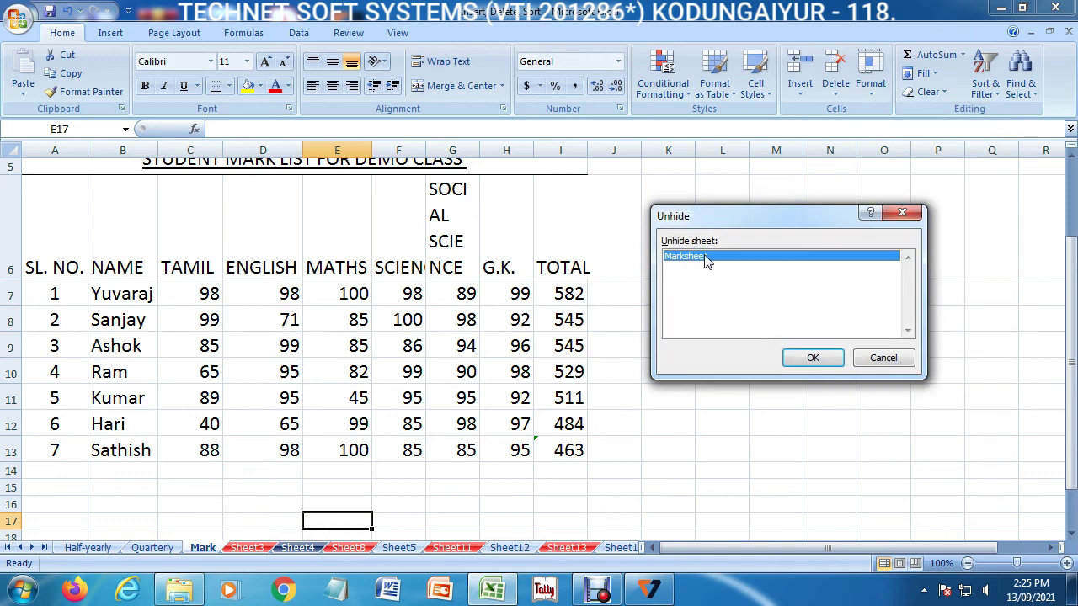
click(813, 358)
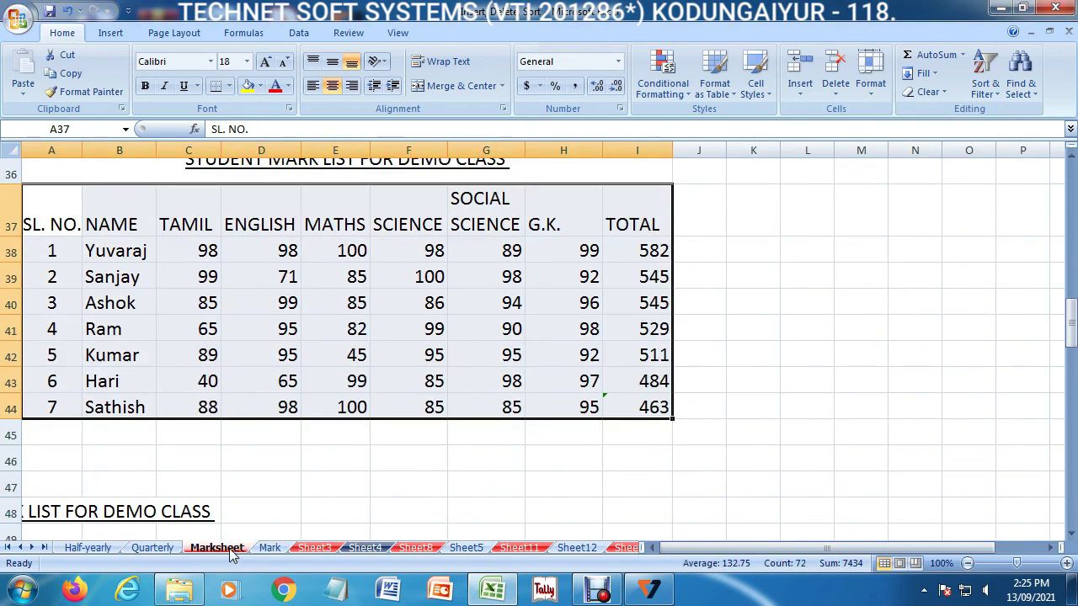
click(699, 357)
click(874, 91)
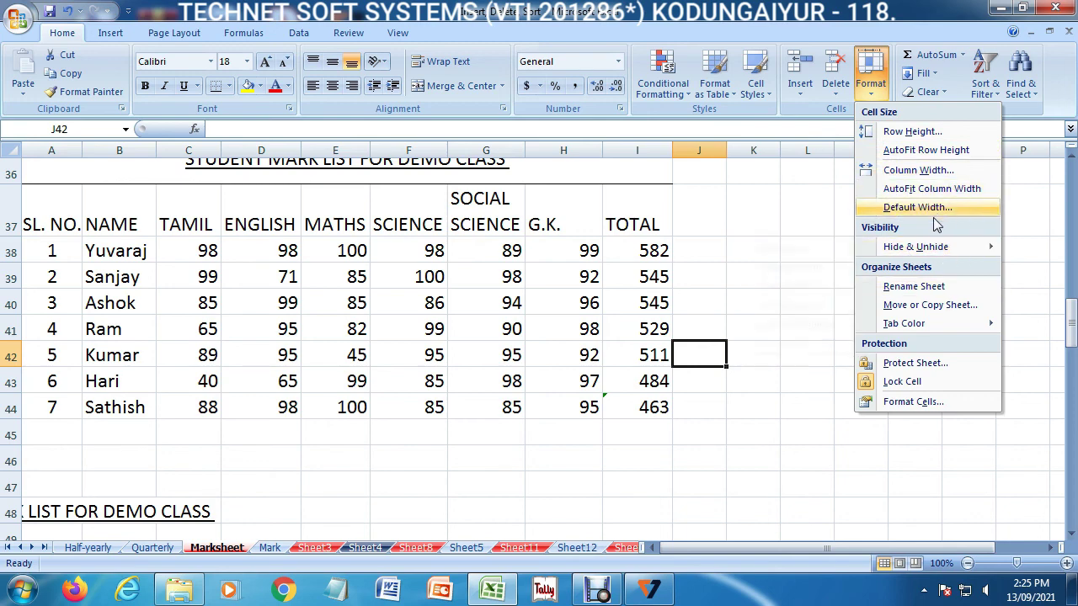
right_click(230, 545)
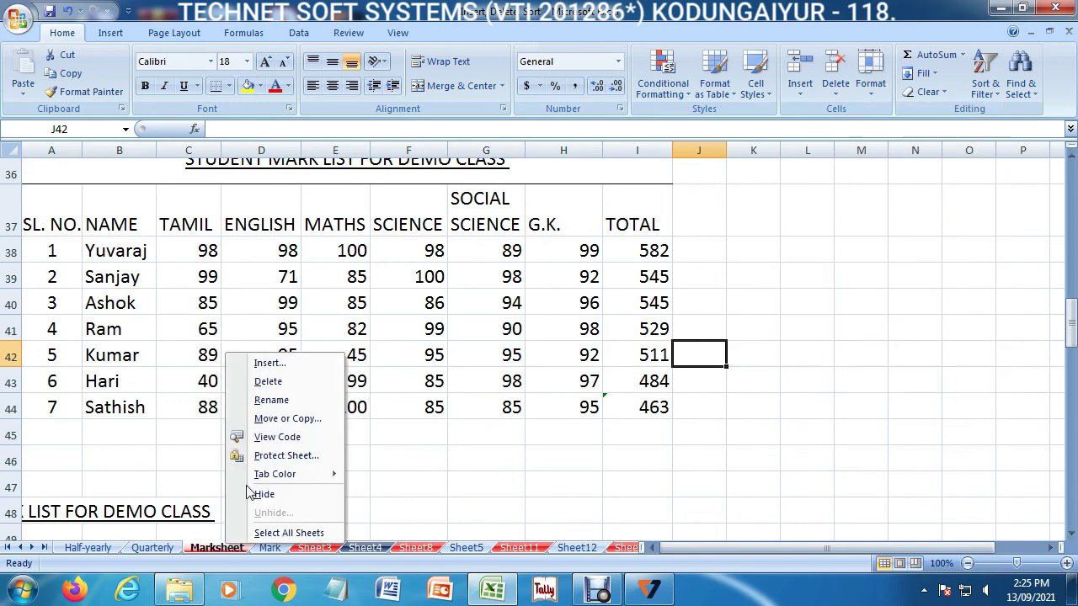
click(511, 272)
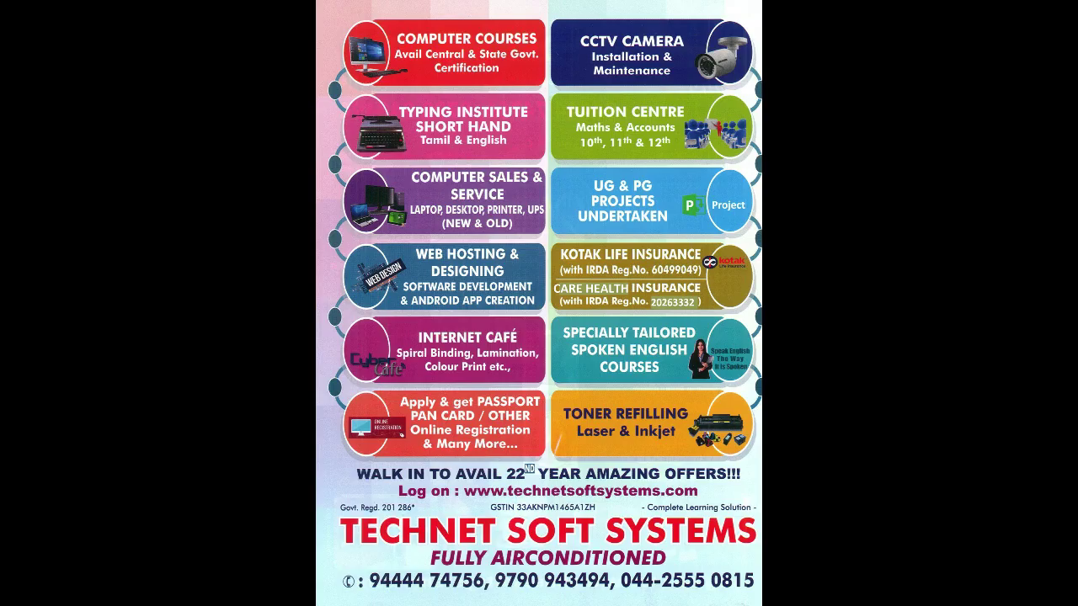